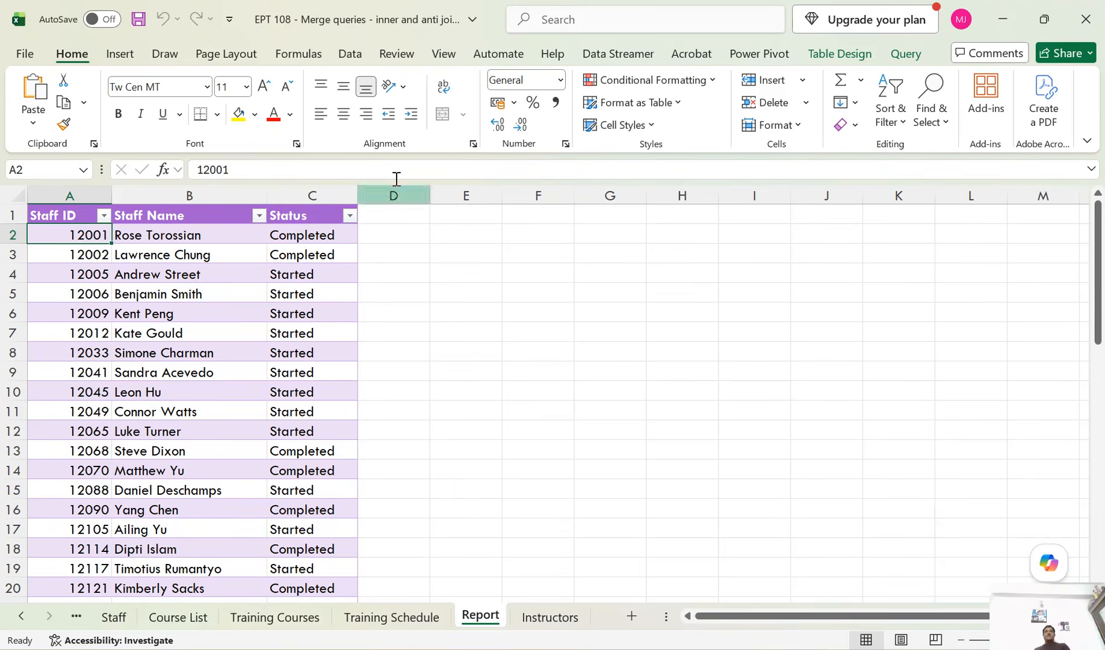
- Show the workbook's queries and connections and inspect the previews of the Table003 (Page 3) and Table001 (Page 1) queries
{"action": "left_click", "coordinate": [351, 54]}
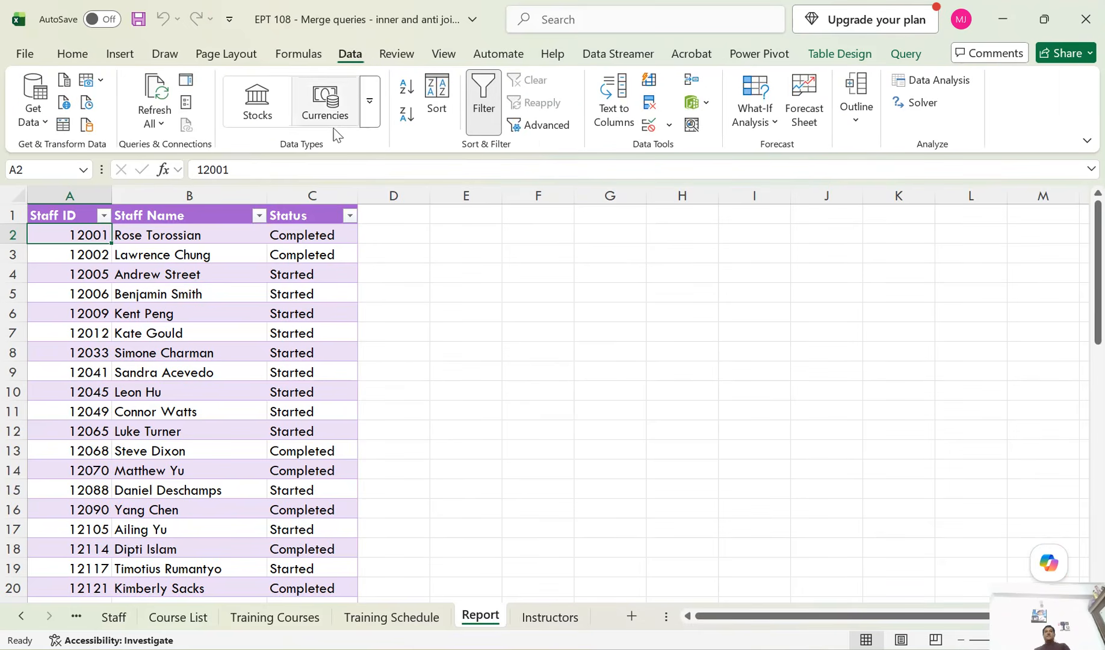
{"action": "left_click", "coordinate": [186, 79]}
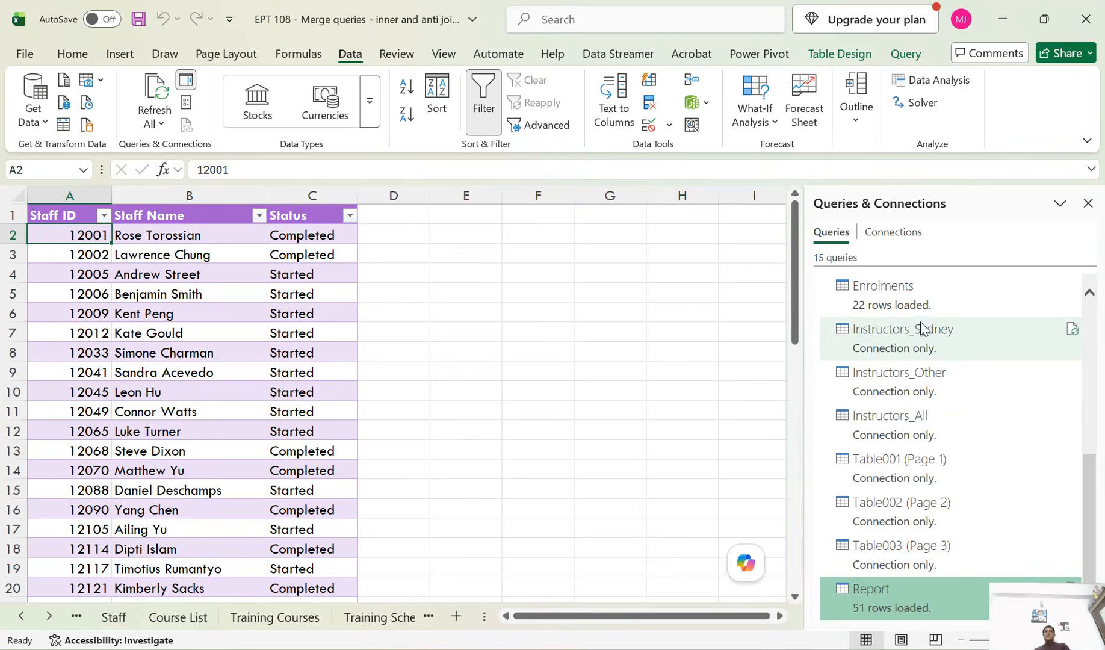
{"action": "mouse_move", "coordinate": [960, 388]}
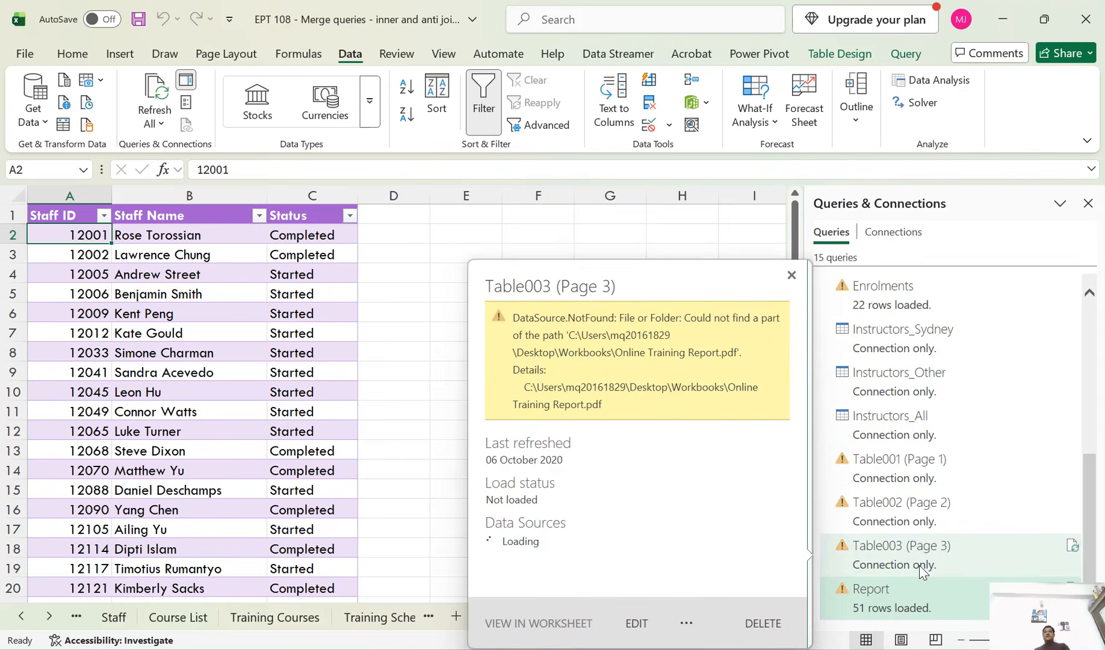
{"action": "mouse_move", "coordinate": [914, 539]}
{"action": "scroll", "coordinate": [918, 556], "scroll_direction": "up", "scroll_amount": 1}
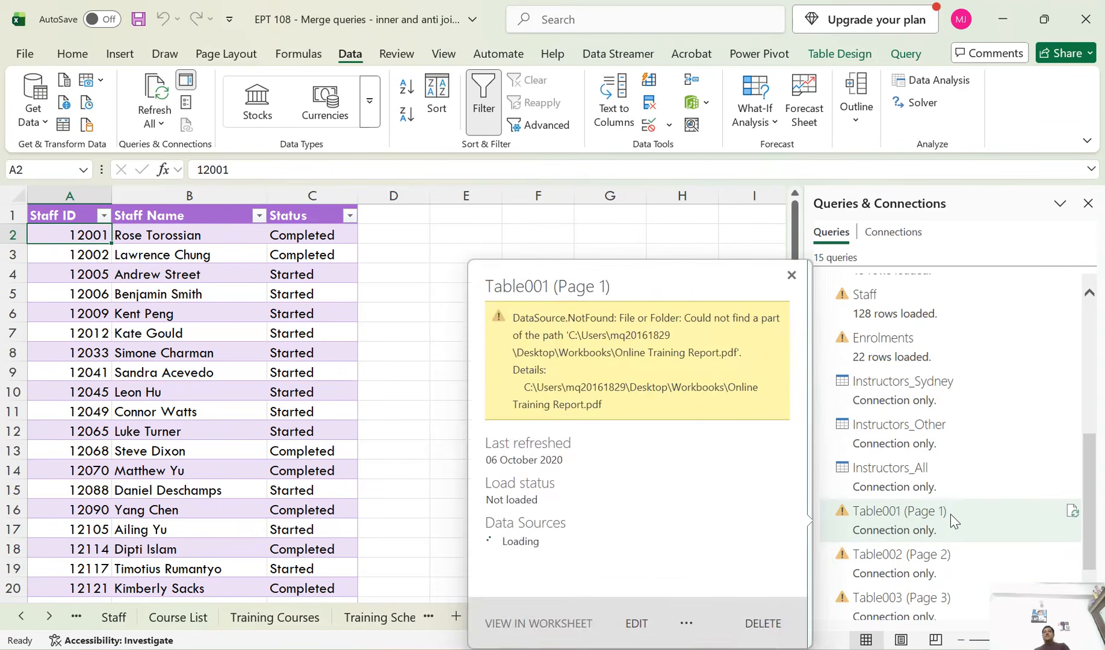
{"action": "scroll", "coordinate": [952, 466], "scroll_direction": "up", "scroll_amount": 1}
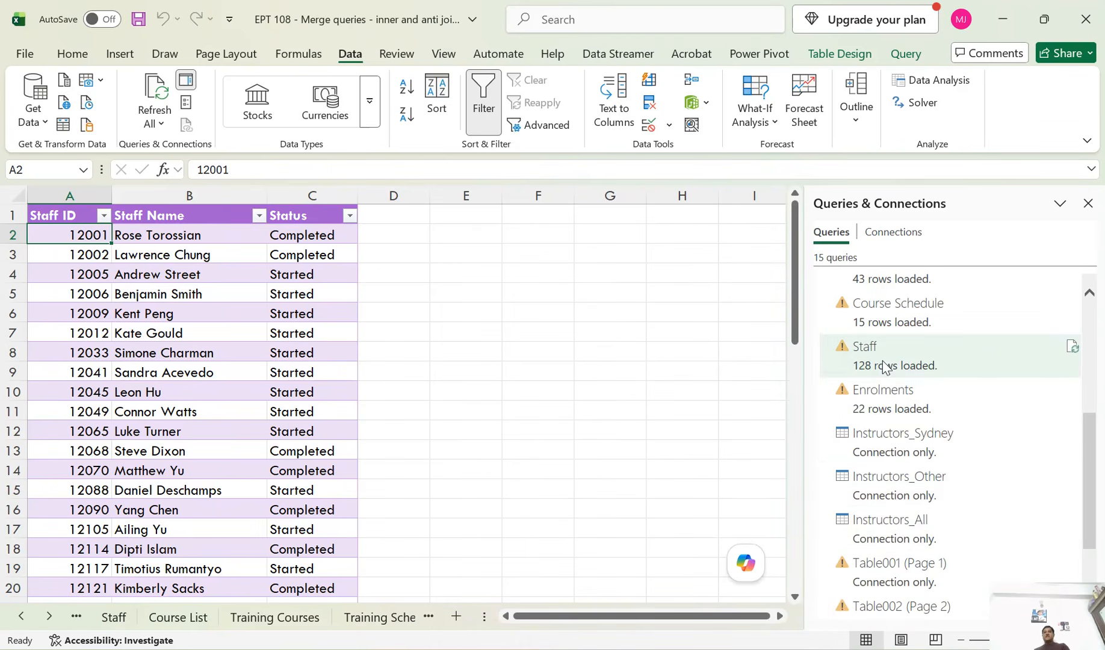
- Compare the worksheet tables loaded by the Staff and Report queries, looking at their ID and name columns
{"action": "mouse_move", "coordinate": [885, 367]}
{"action": "left_click", "coordinate": [894, 361]}
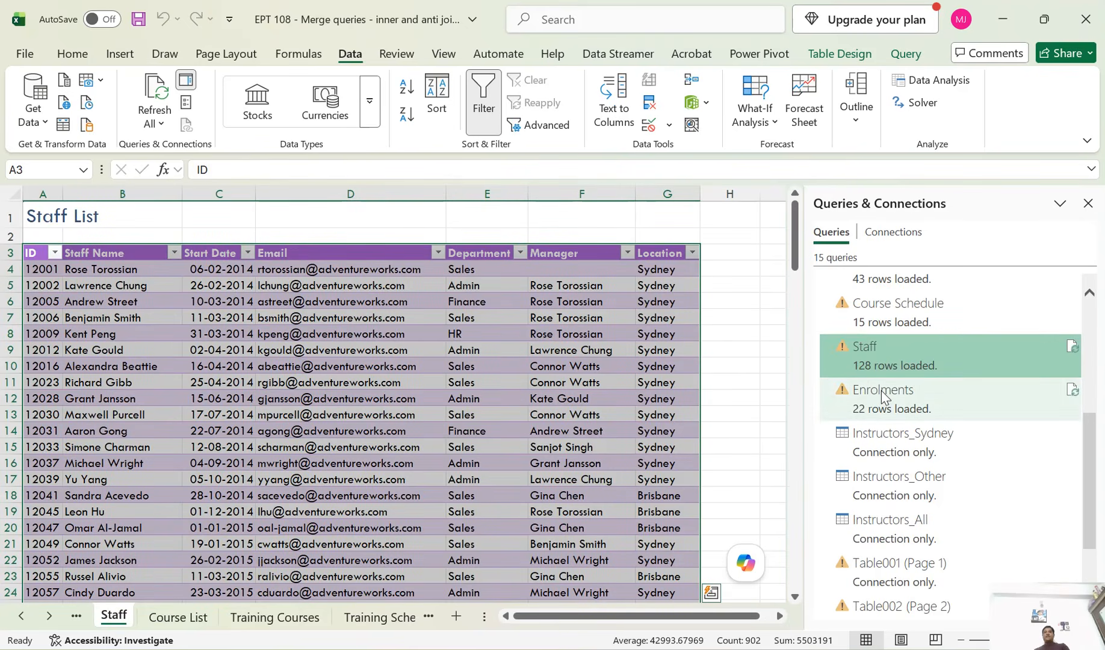
{"action": "scroll", "coordinate": [908, 500], "scroll_direction": "down", "scroll_amount": 2}
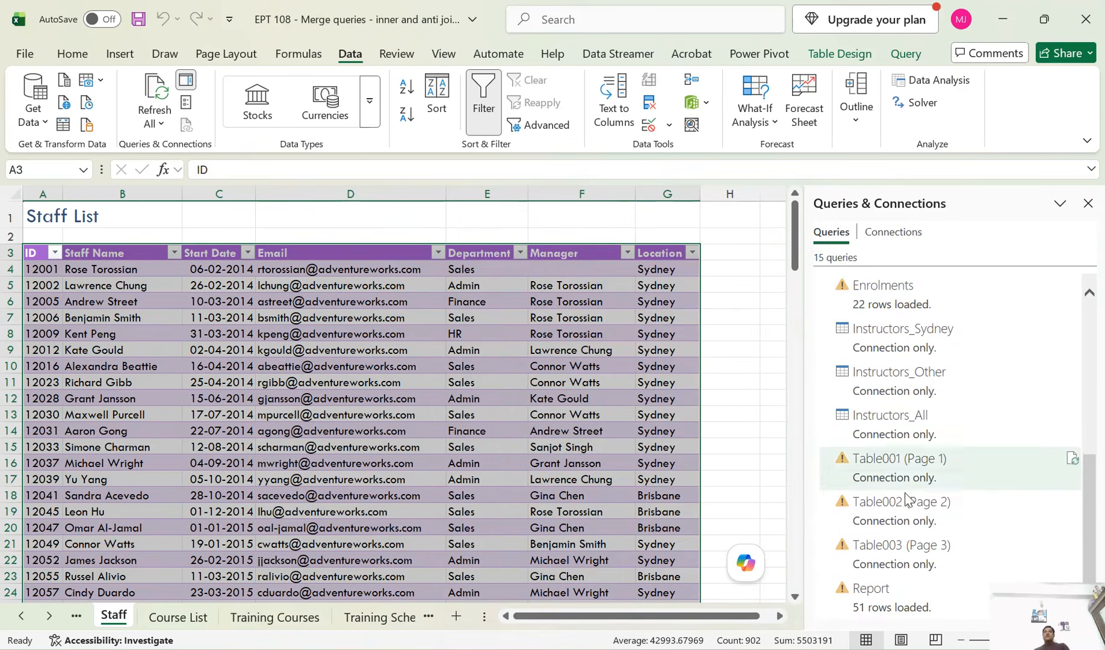
{"action": "left_click", "coordinate": [896, 584]}
{"action": "scroll", "coordinate": [920, 404], "scroll_direction": "up", "scroll_amount": 2}
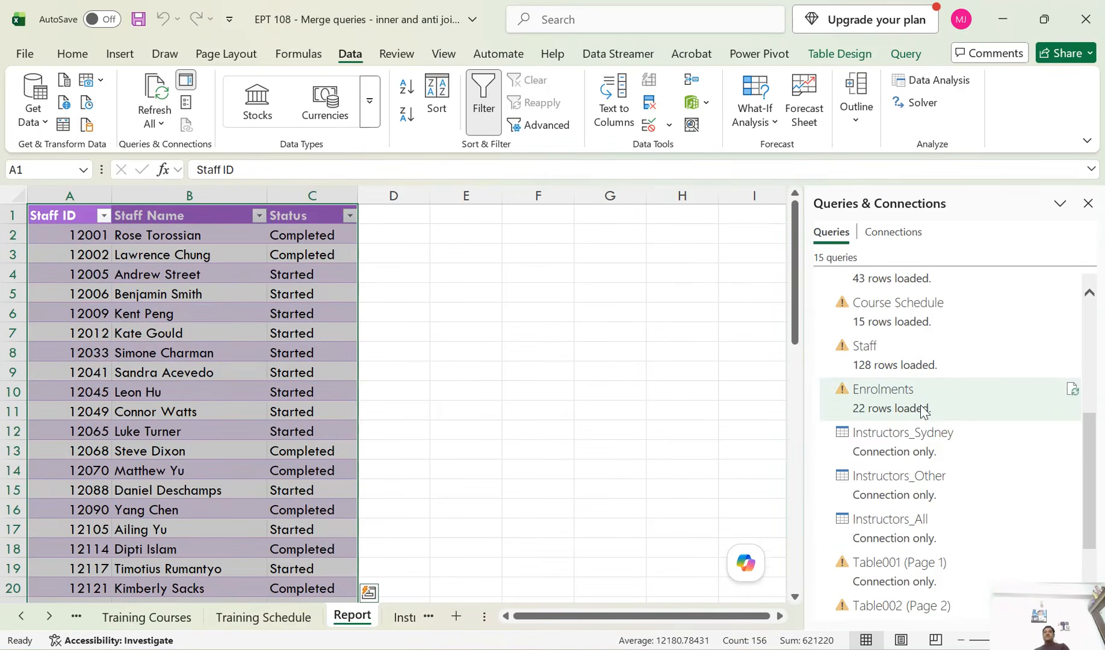
{"action": "mouse_move", "coordinate": [912, 420]}
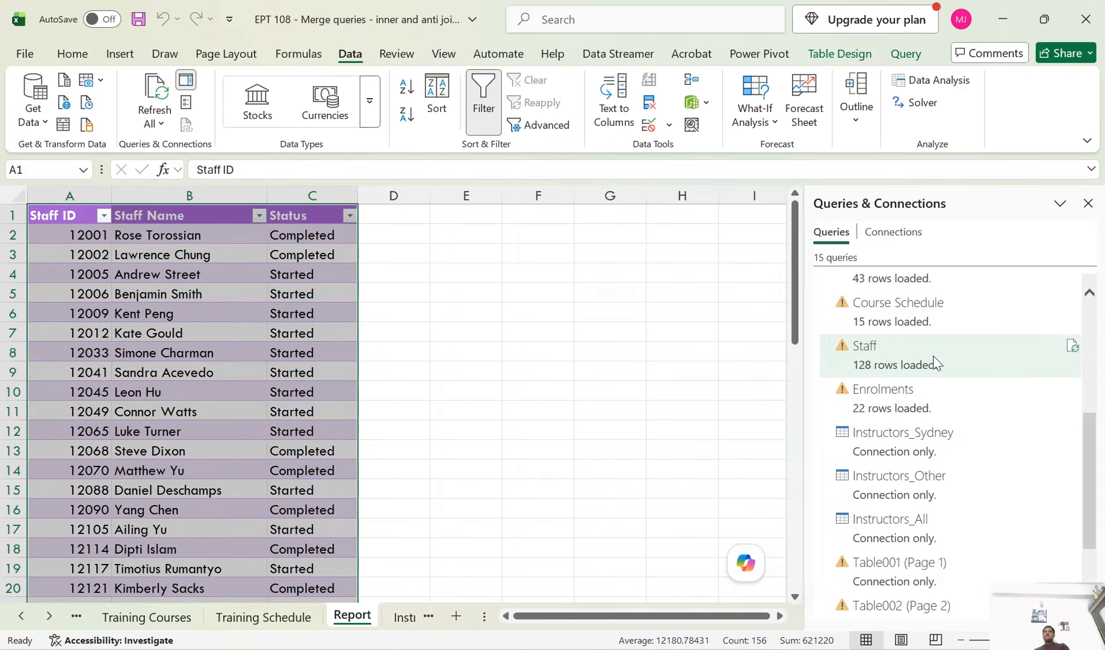
{"action": "left_click", "coordinate": [933, 356]}
{"action": "scroll", "coordinate": [933, 356], "scroll_direction": "down", "scroll_amount": 2}
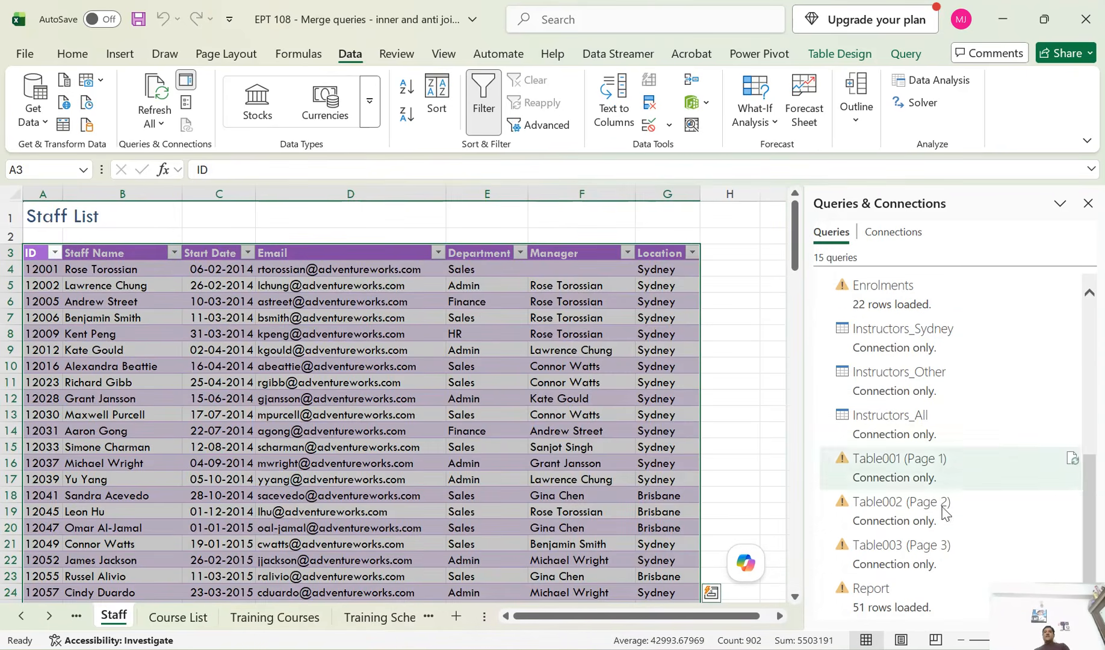
{"action": "left_click", "coordinate": [921, 602]}
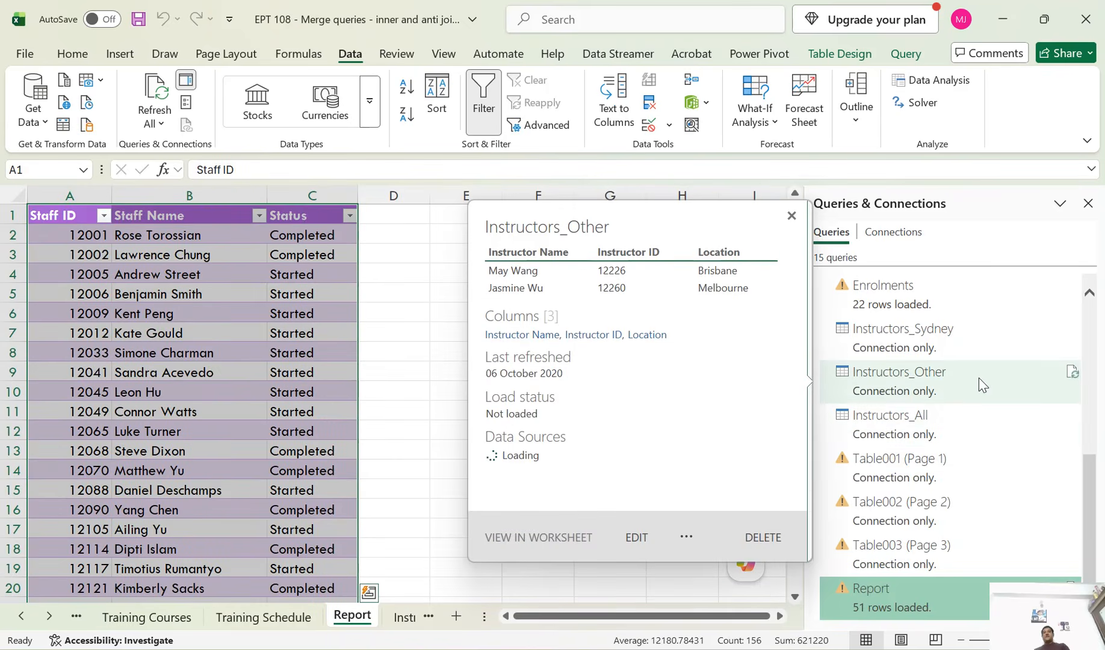
{"action": "scroll", "coordinate": [981, 385], "scroll_direction": "up", "scroll_amount": 3}
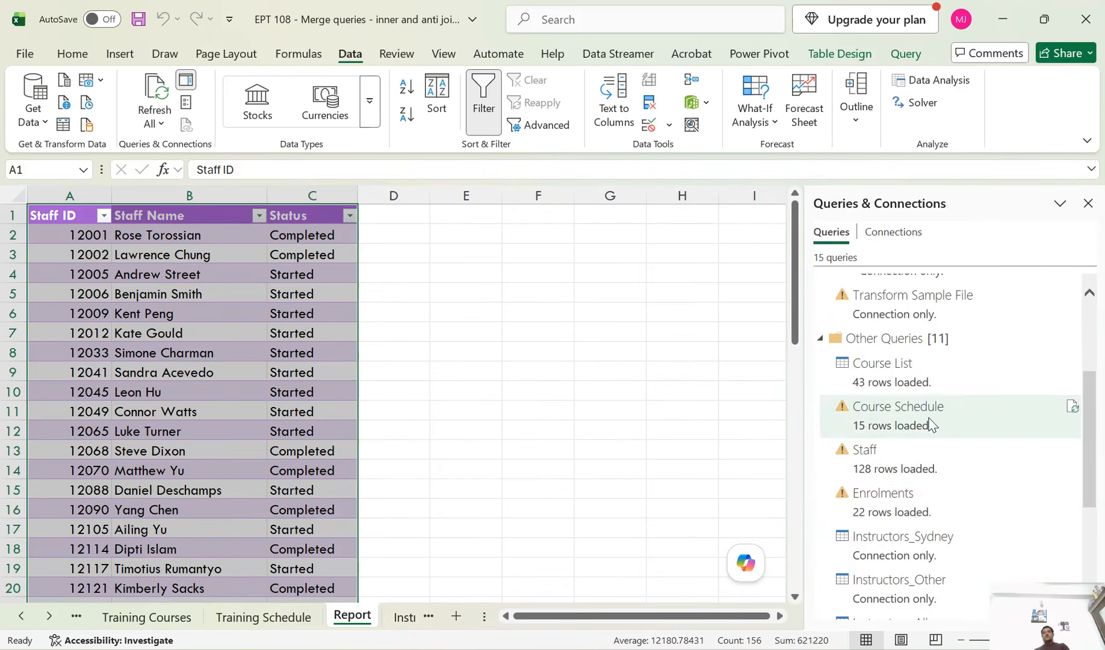
- Open the Course Schedule query for editing and delete every applied step after Source
{"action": "mouse_move", "coordinate": [933, 410]}
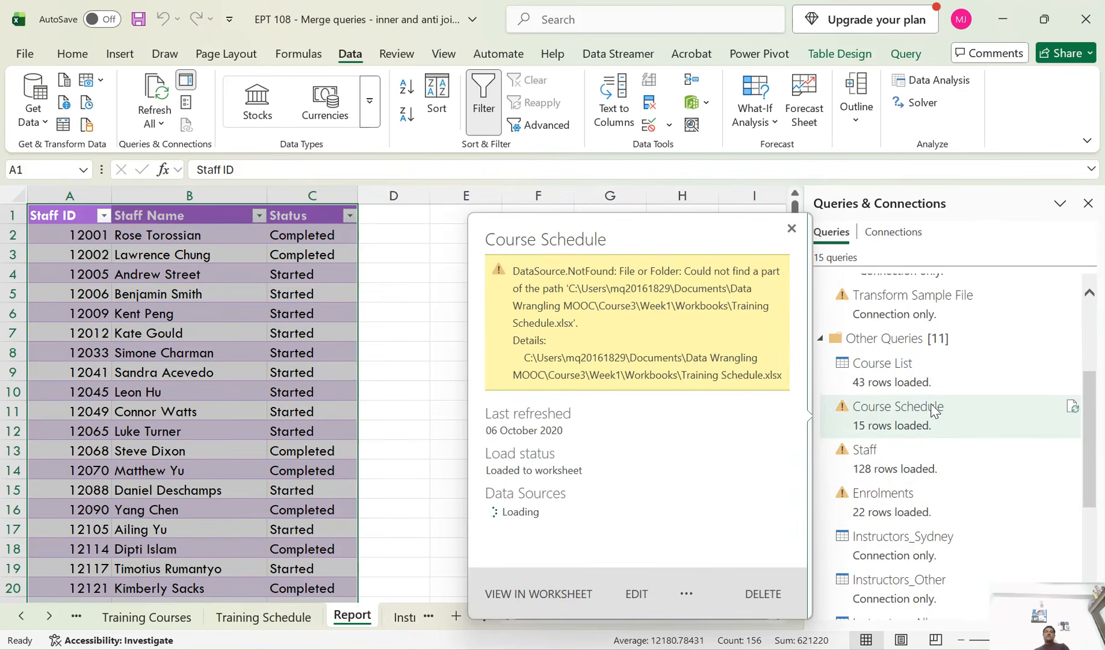
{"action": "double_click", "coordinate": [933, 411]}
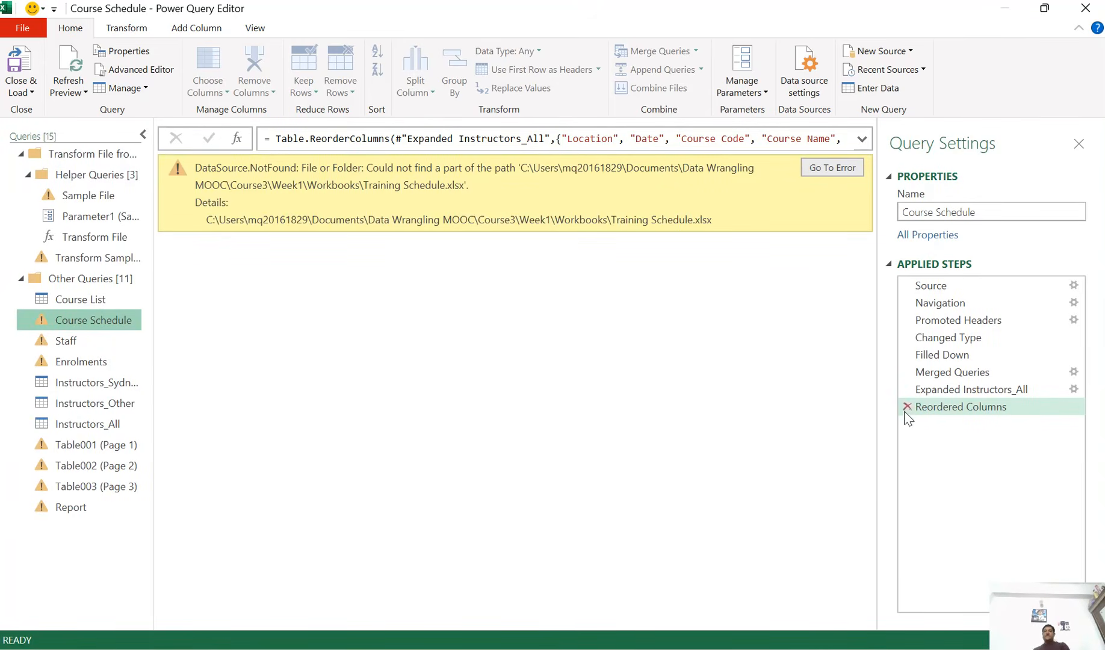
{"action": "left_click", "coordinate": [907, 407]}
{"action": "left_click", "coordinate": [906, 389]}
{"action": "left_click", "coordinate": [906, 372]}
{"action": "left_click", "coordinate": [906, 354]}
{"action": "left_click", "coordinate": [907, 337]}
{"action": "left_click", "coordinate": [907, 320]}
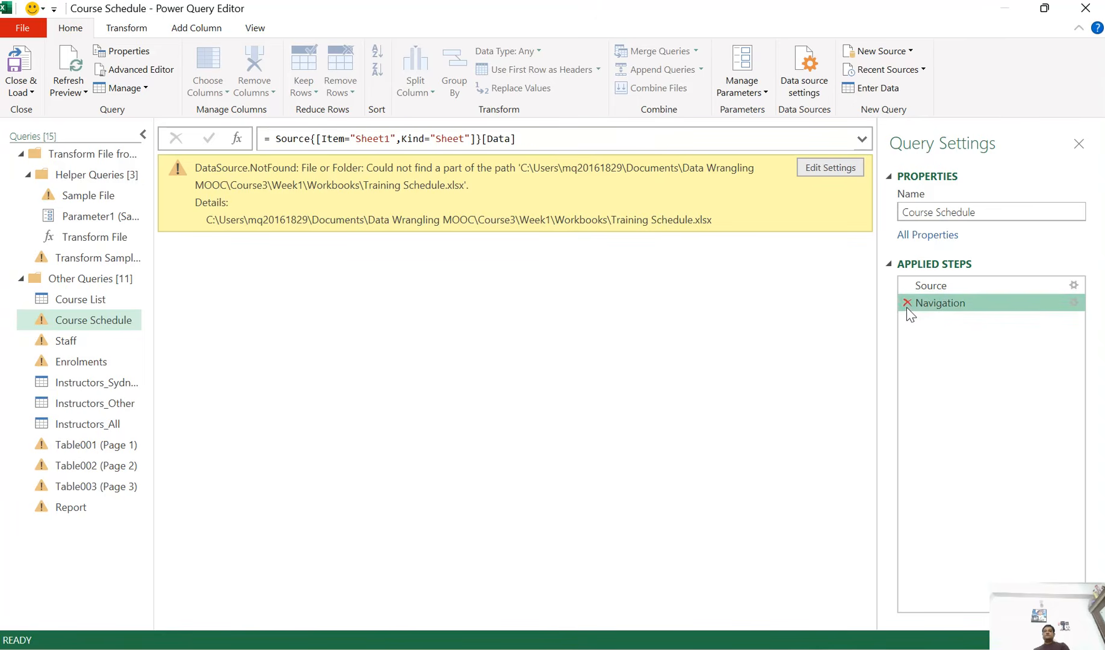
{"action": "left_click", "coordinate": [906, 303]}
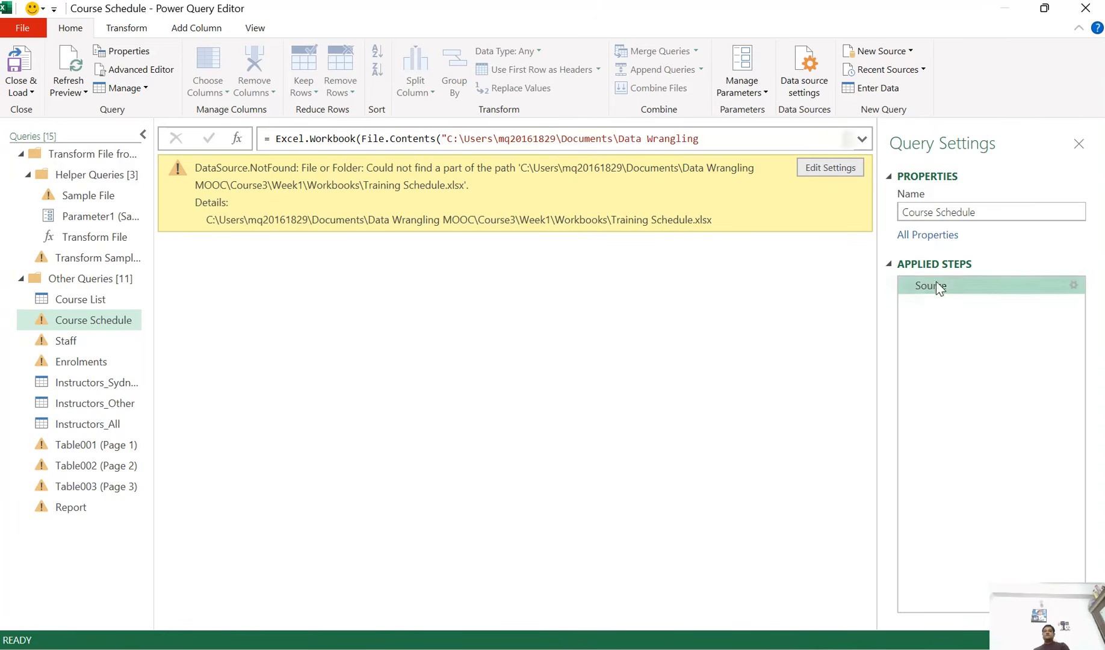
- Change the Source step's file path to Training Schedule.xlsx in the EPT - UNIT - 1 folder
{"action": "left_click", "coordinate": [1074, 286]}
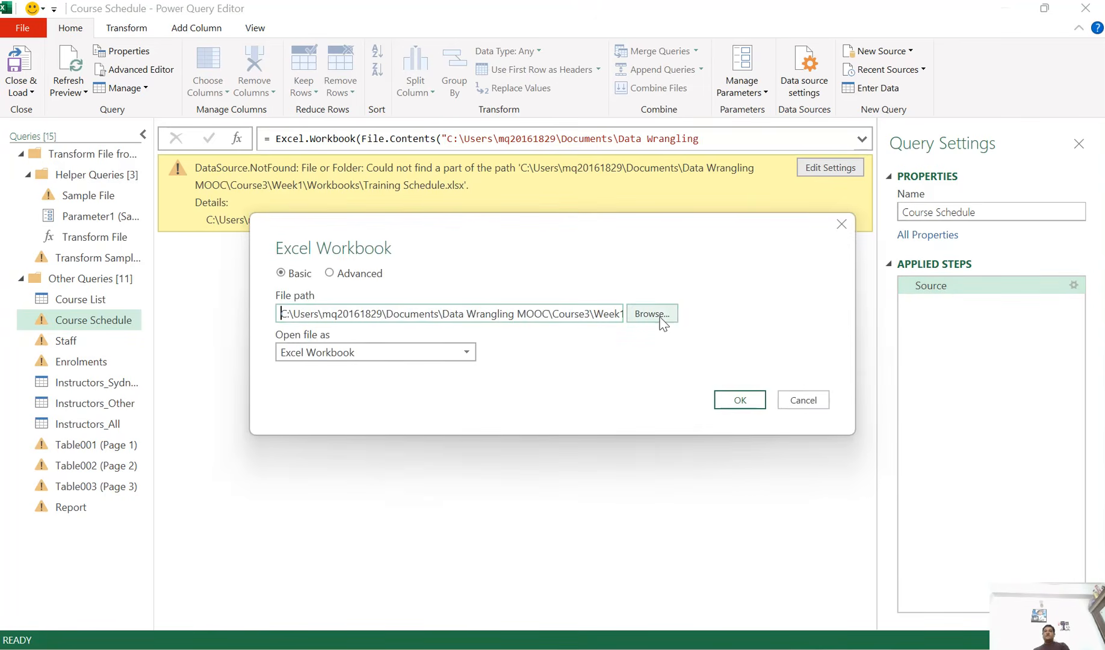
{"action": "left_click", "coordinate": [652, 313]}
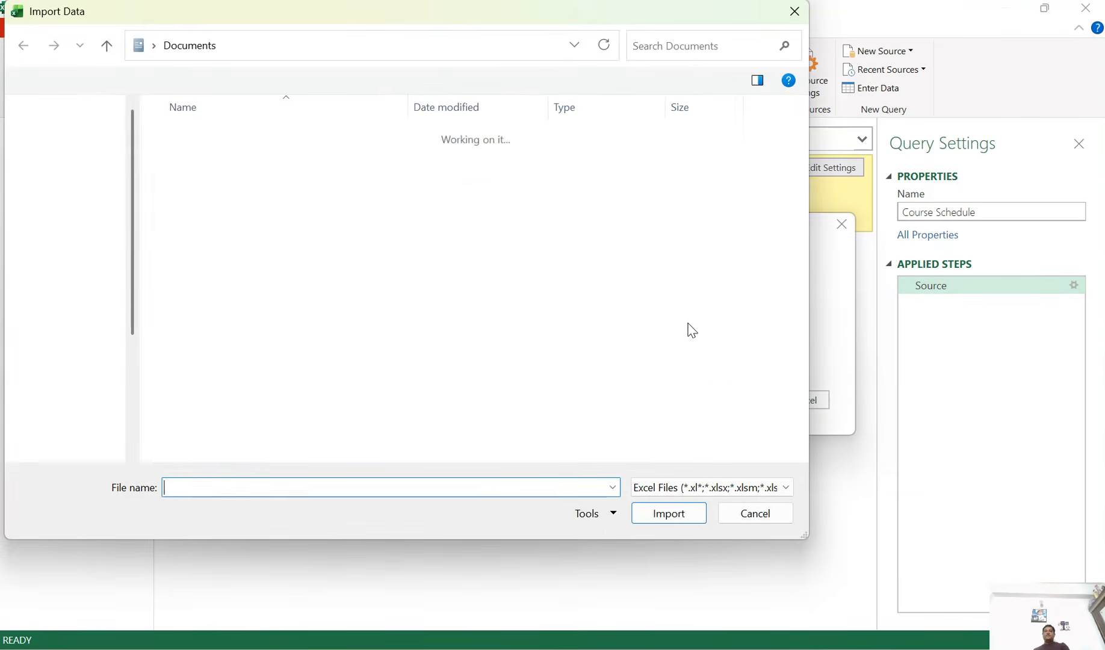
{"action": "left_click", "coordinate": [80, 446]}
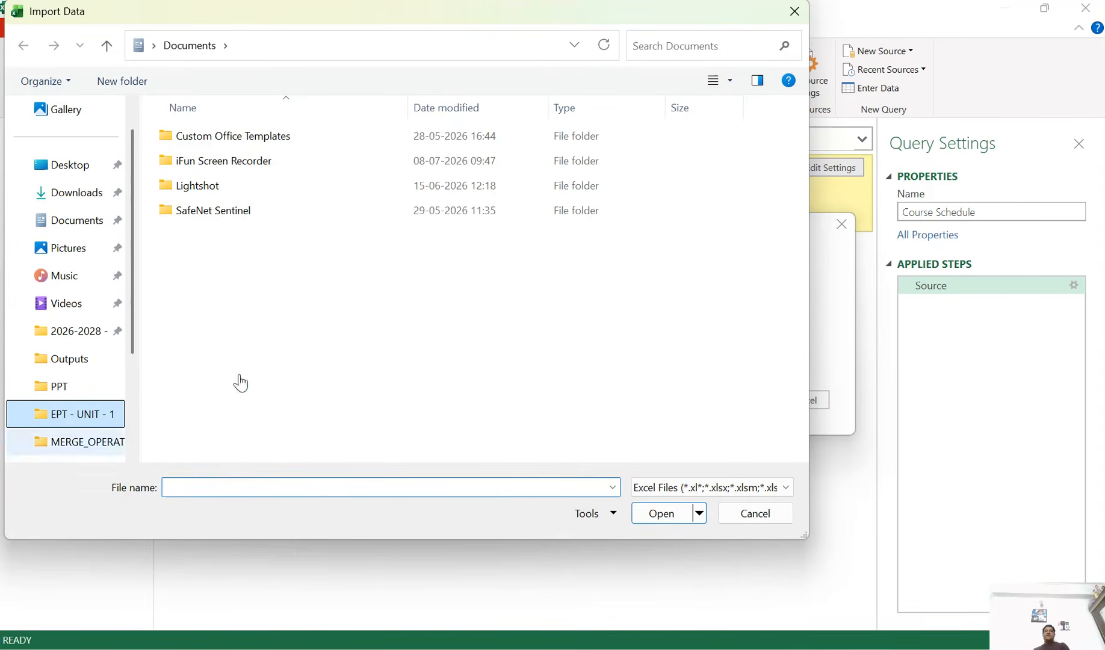
{"action": "left_click", "coordinate": [259, 386]}
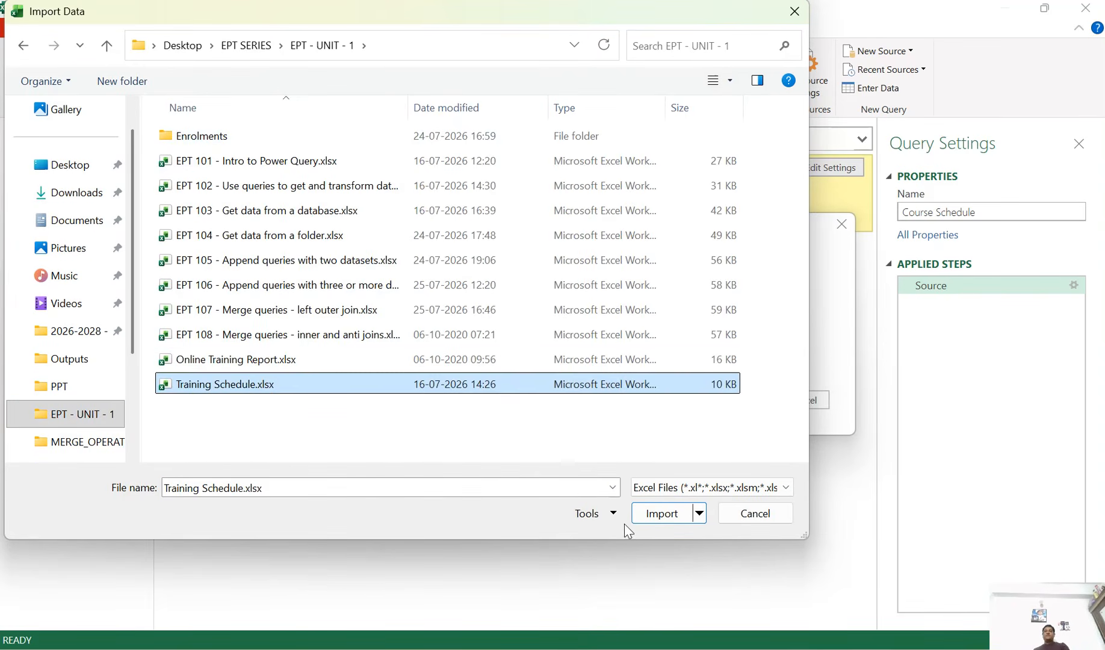
{"action": "left_click", "coordinate": [658, 513]}
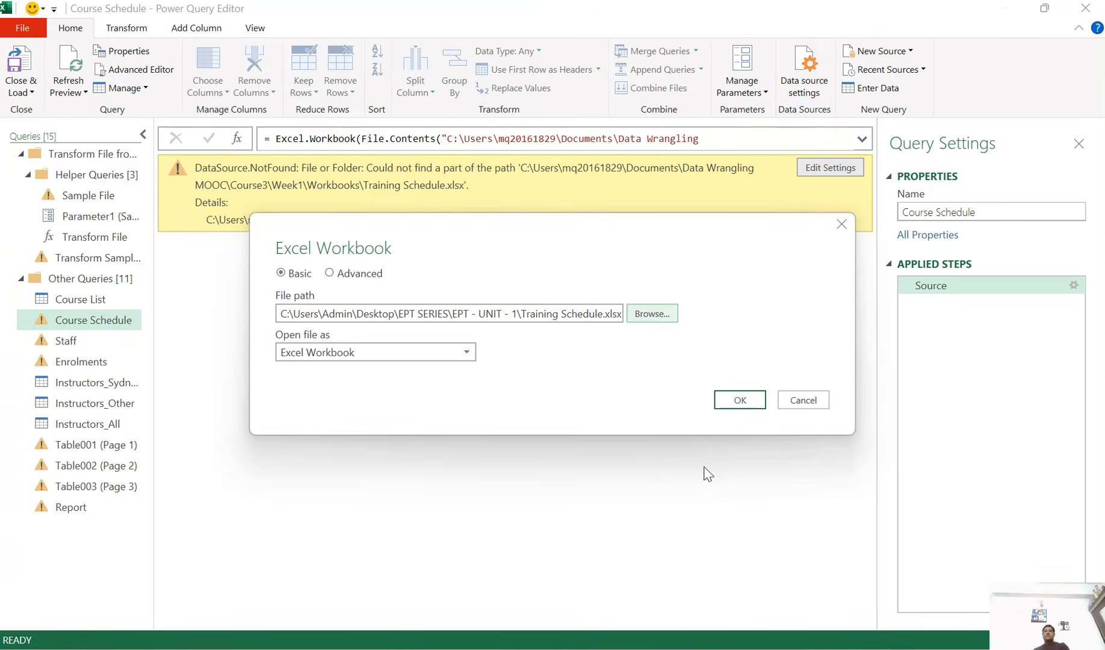
{"action": "left_click", "coordinate": [733, 402]}
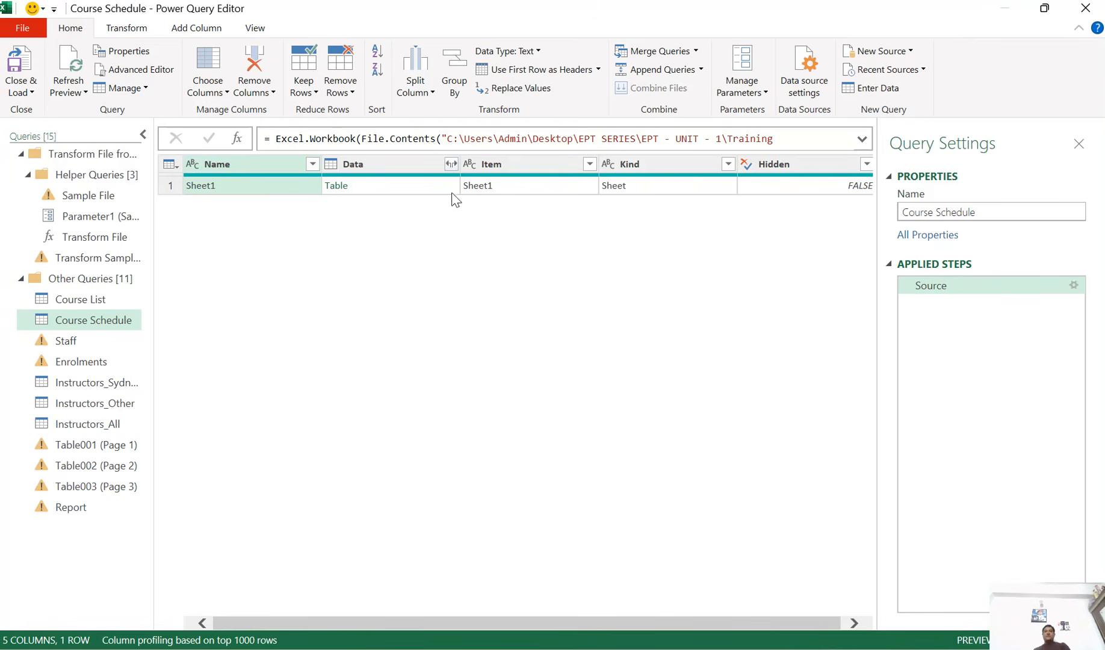
- Keep only the Data column and expand all of its columns without using the original column name as prefix
{"action": "right_click", "coordinate": [380, 170]}
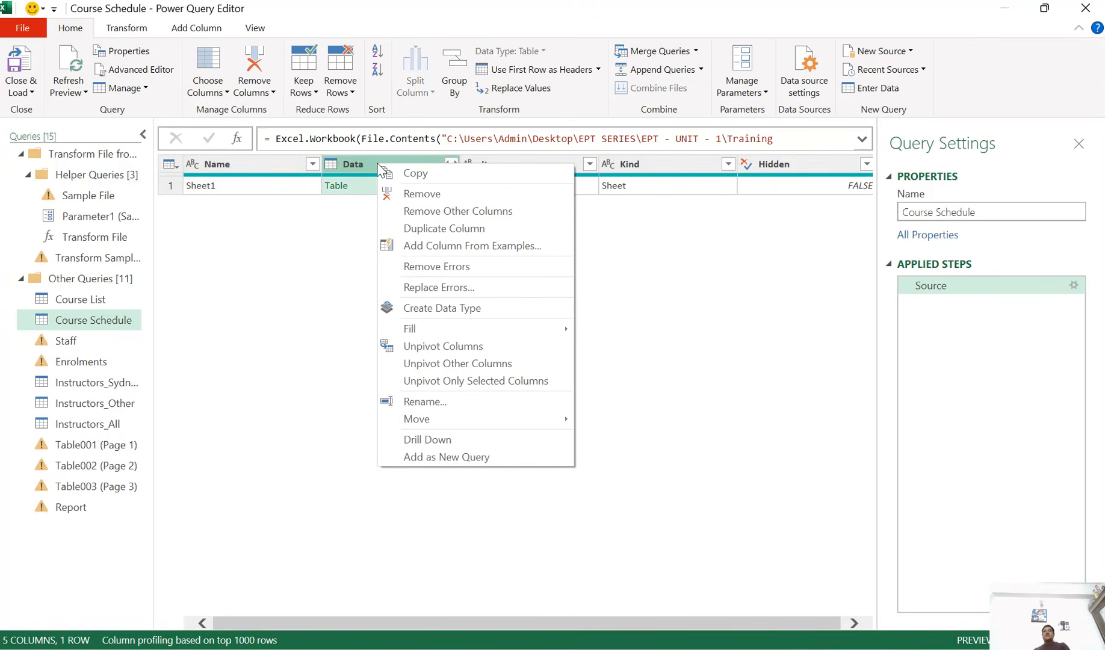
{"action": "left_click", "coordinate": [453, 211]}
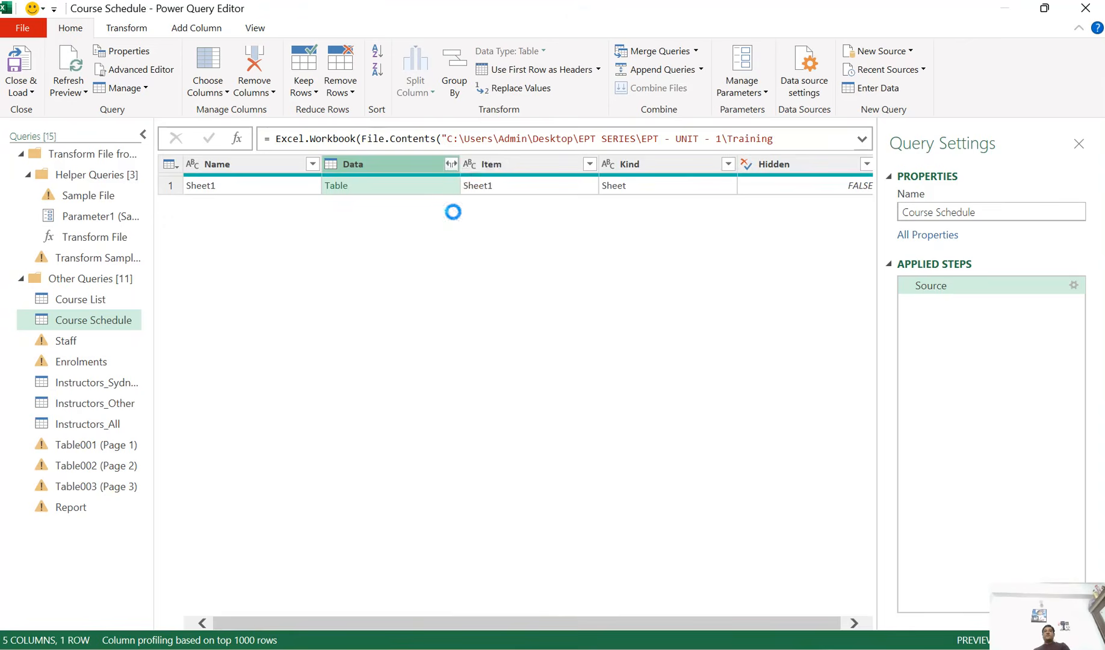
{"action": "left_click", "coordinate": [312, 165]}
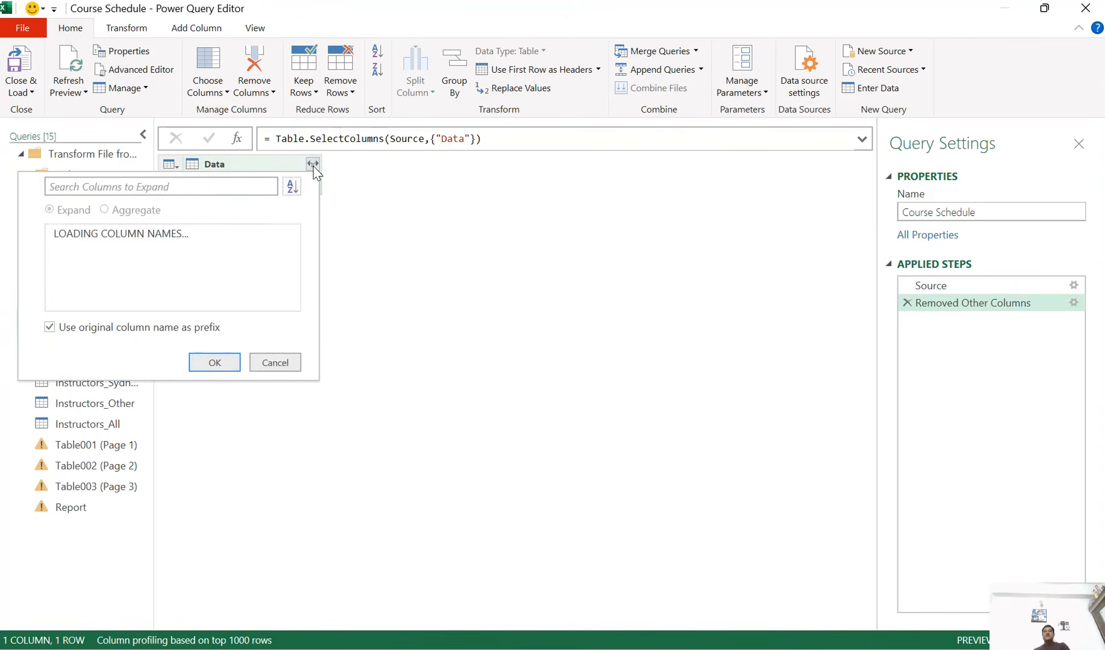
{"action": "left_click", "coordinate": [50, 362]}
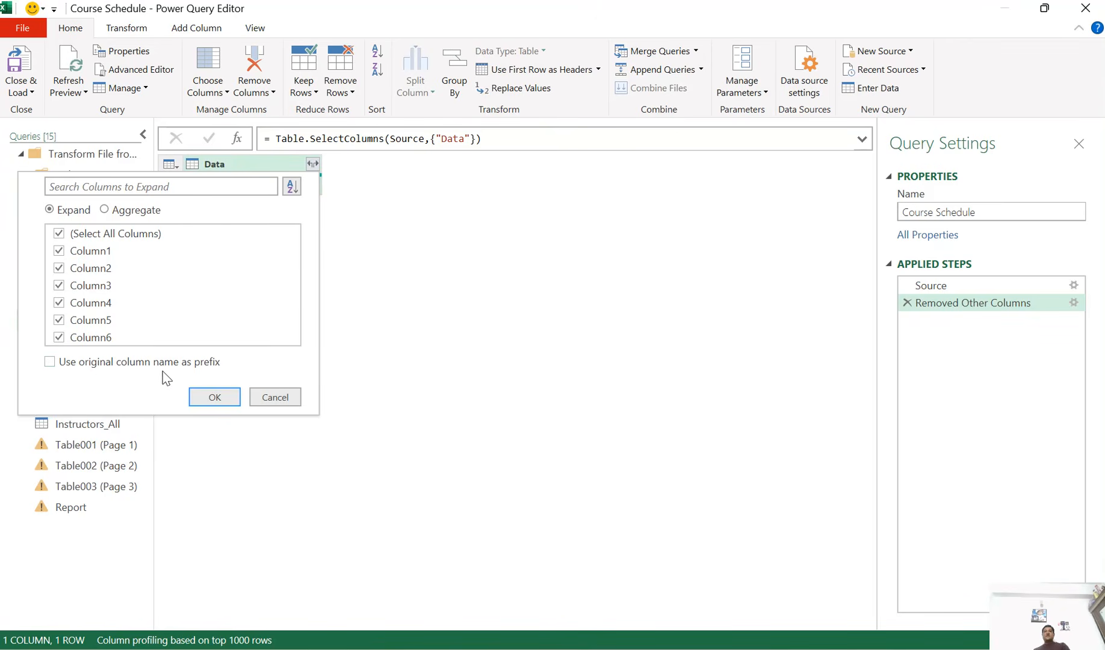
{"action": "left_click", "coordinate": [222, 397]}
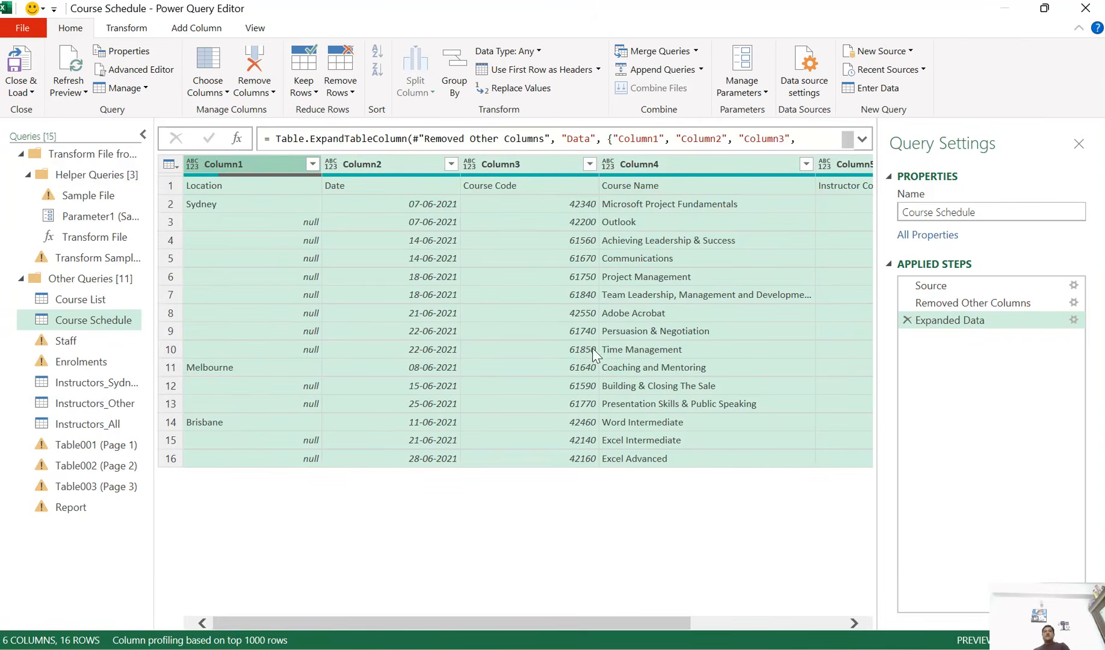
- Promote the first row to headers and fill the Location column's empty cells down
{"action": "left_click", "coordinate": [437, 190]}
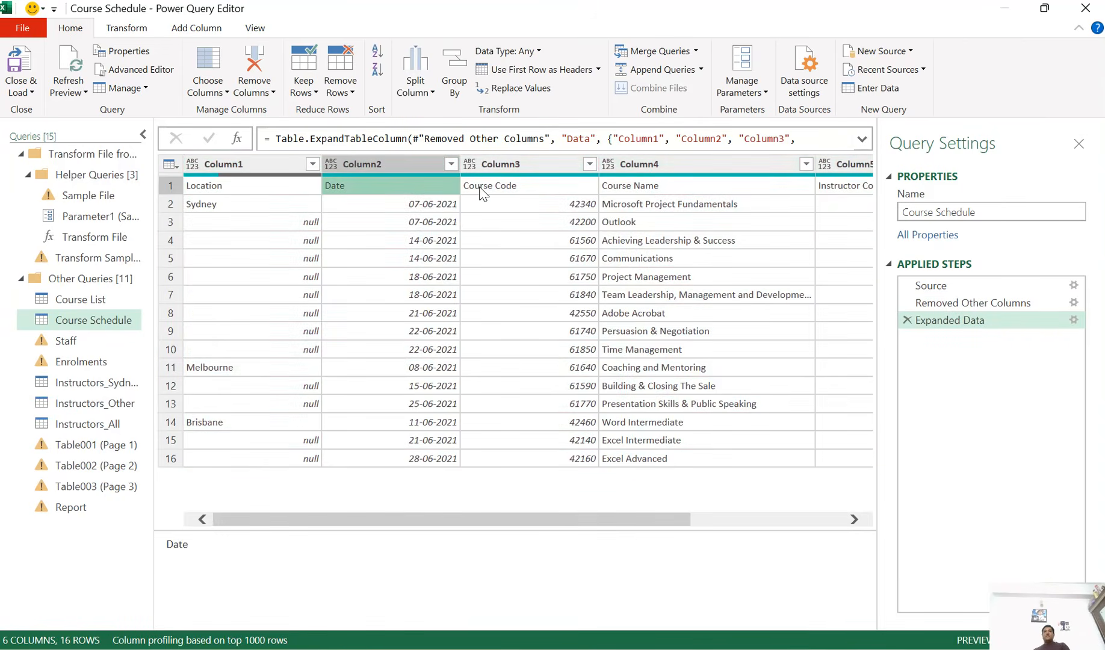
{"action": "left_click", "coordinate": [517, 71]}
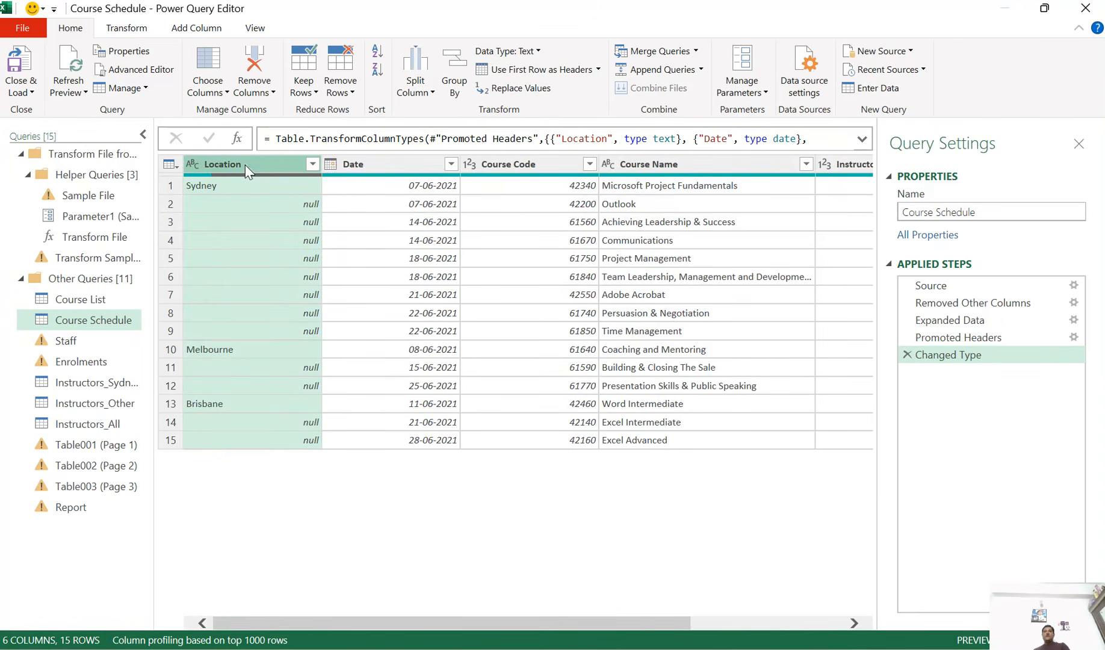
{"action": "left_click", "coordinate": [142, 37]}
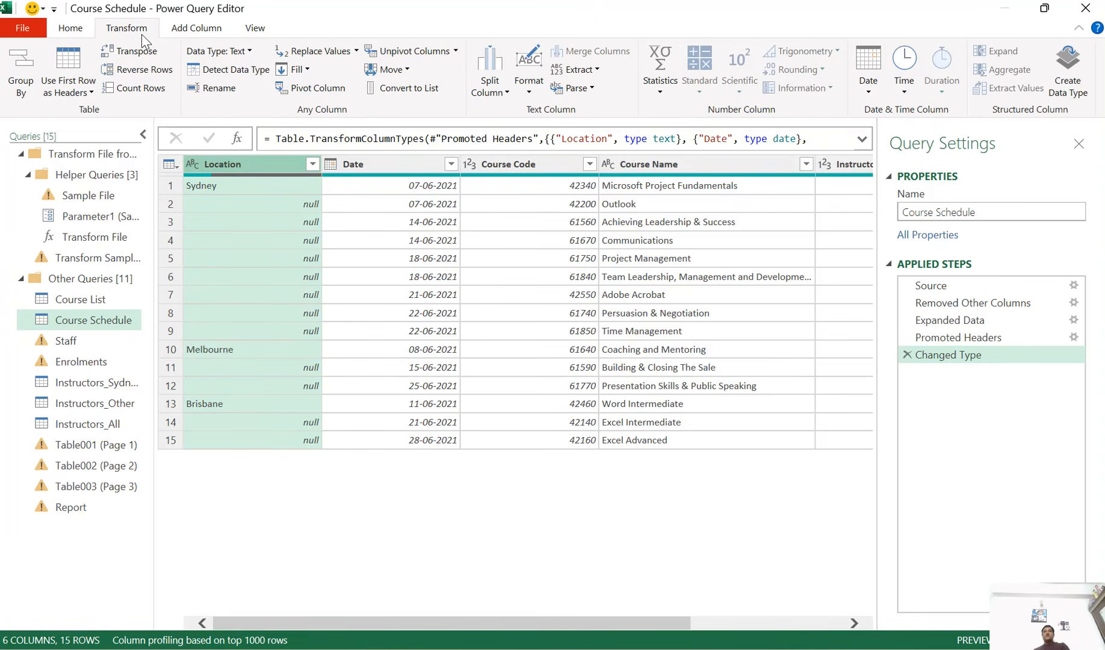
{"action": "left_click", "coordinate": [298, 70]}
{"action": "left_click", "coordinate": [308, 90]}
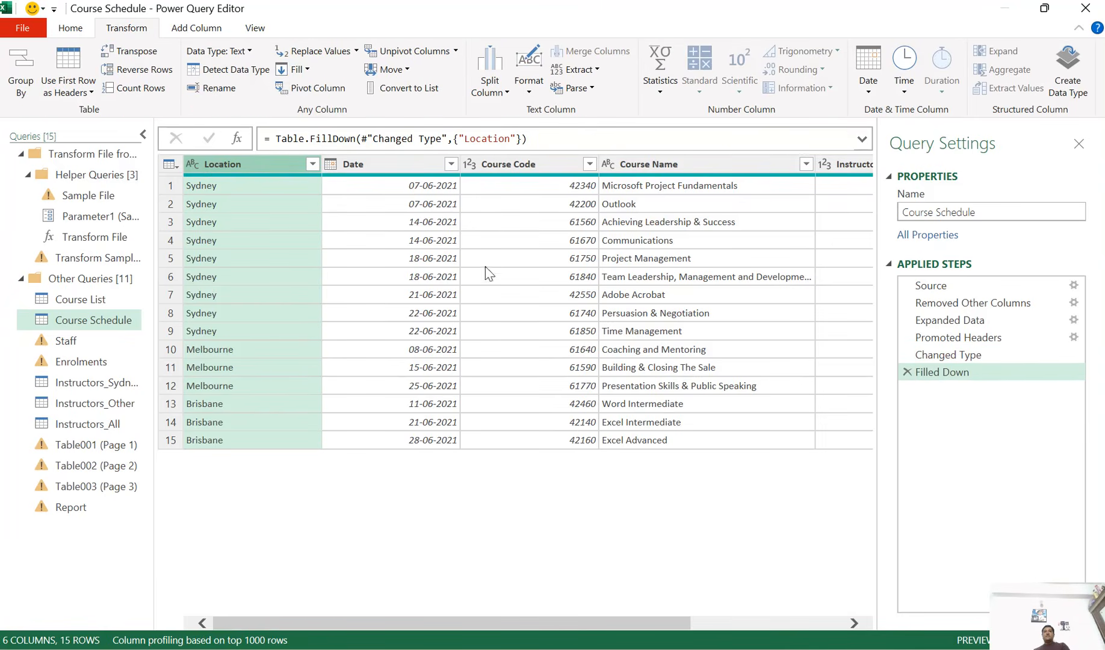
- Change the data type of the Course Code and Instructor Code columns to Text
{"action": "left_click", "coordinate": [472, 171]}
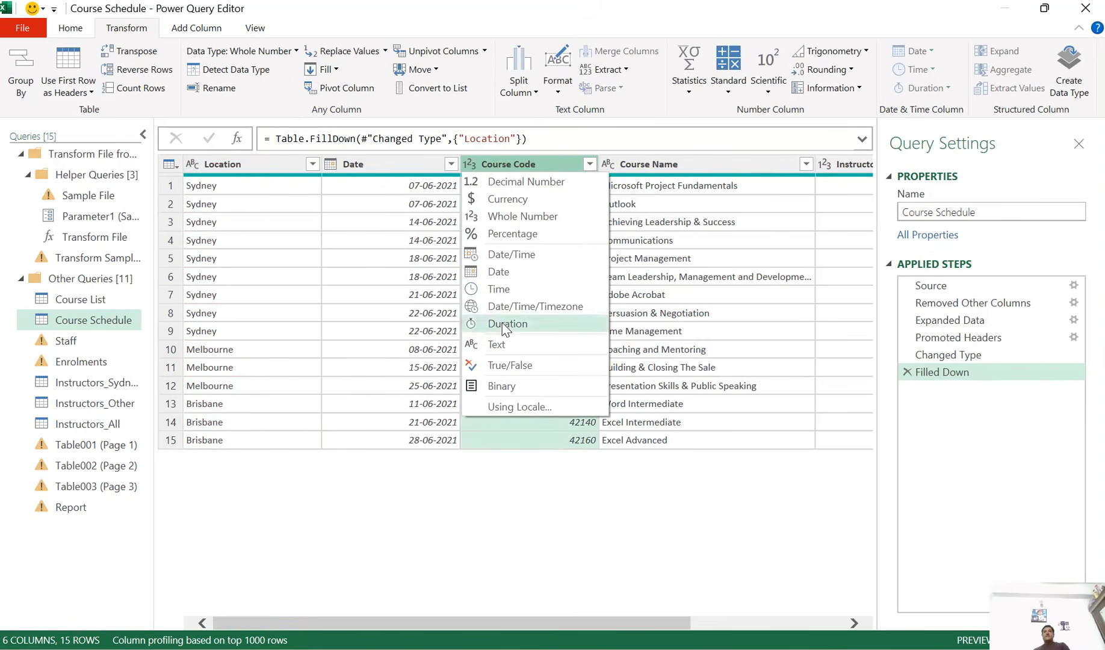
{"action": "left_click", "coordinate": [494, 345]}
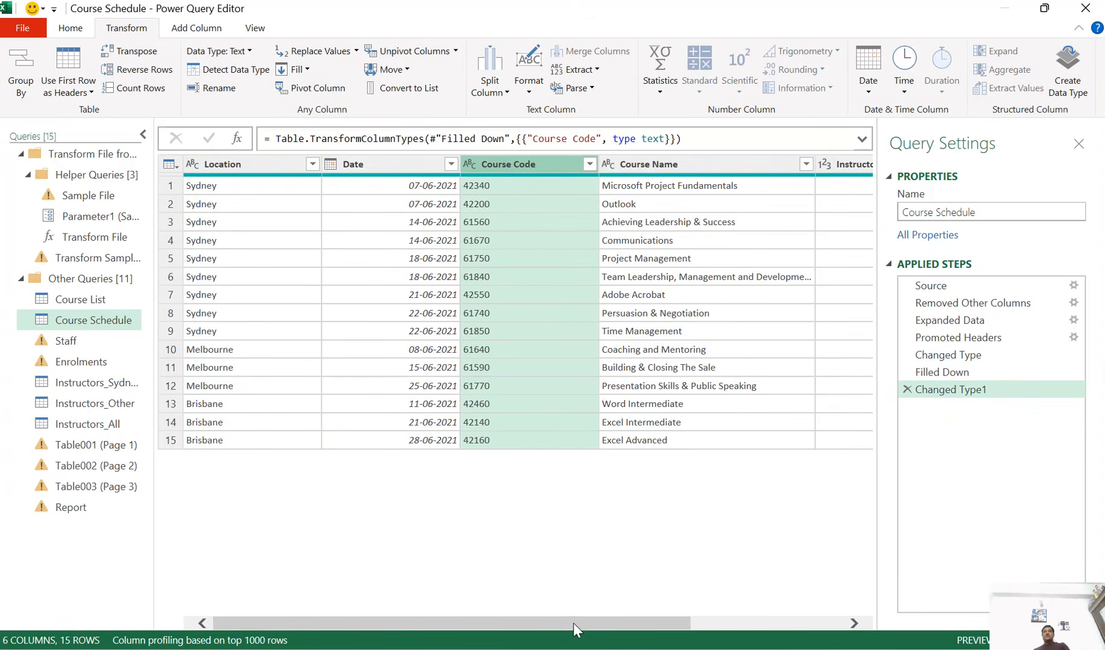
{"action": "left_click_drag", "start_coordinate": [572, 624], "coordinate": [764, 628]}
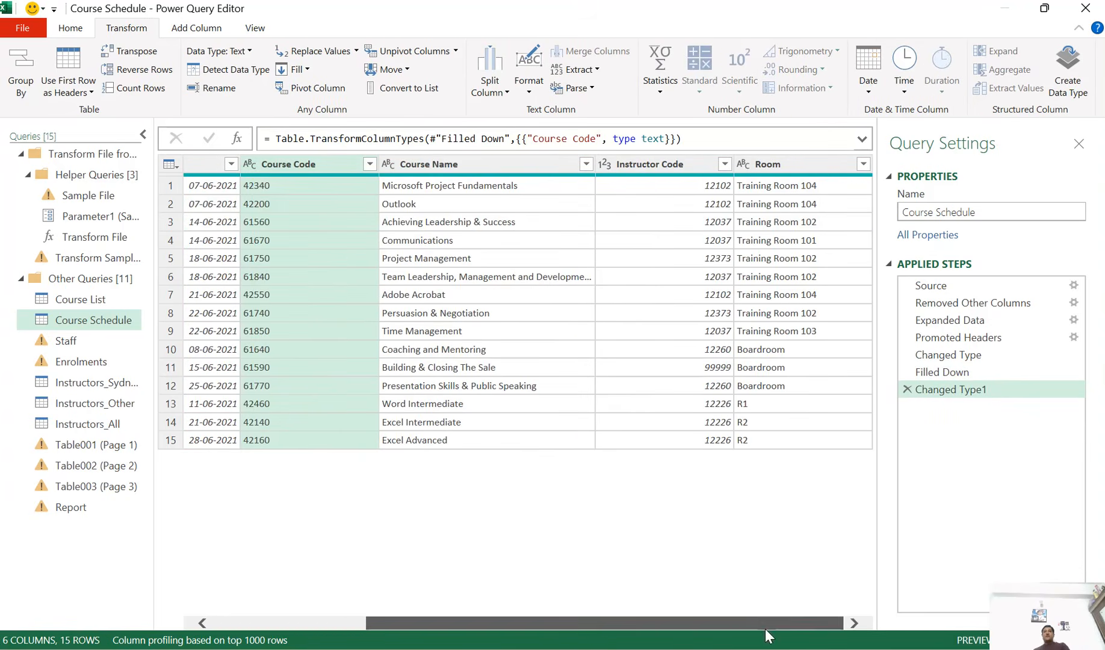
{"action": "left_click", "coordinate": [605, 164]}
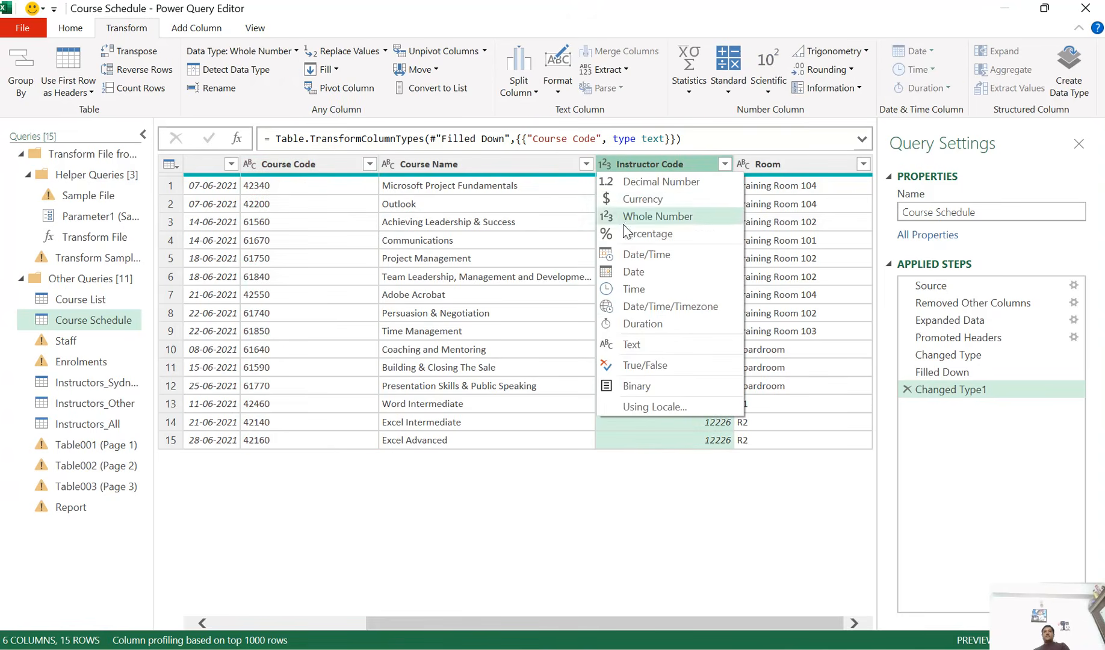
{"action": "left_click", "coordinate": [628, 344]}
- Open the Staff query and delete every applied step after Source
{"action": "left_click", "coordinate": [69, 341]}
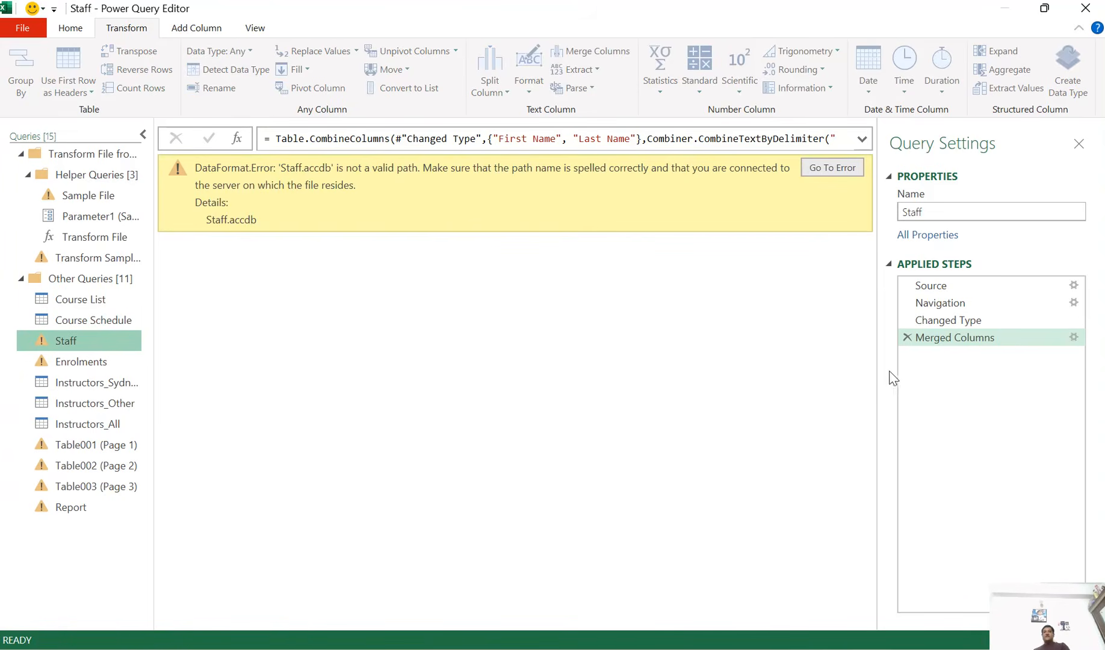
{"action": "left_click", "coordinate": [906, 338]}
{"action": "left_click", "coordinate": [905, 321]}
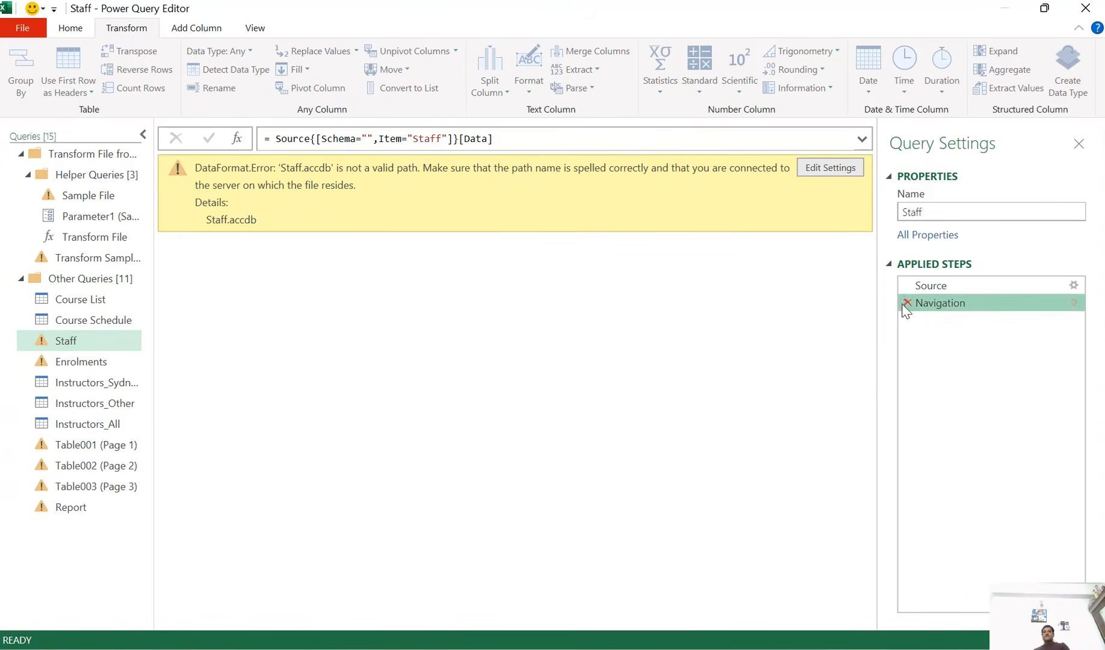
{"action": "left_click", "coordinate": [904, 303]}
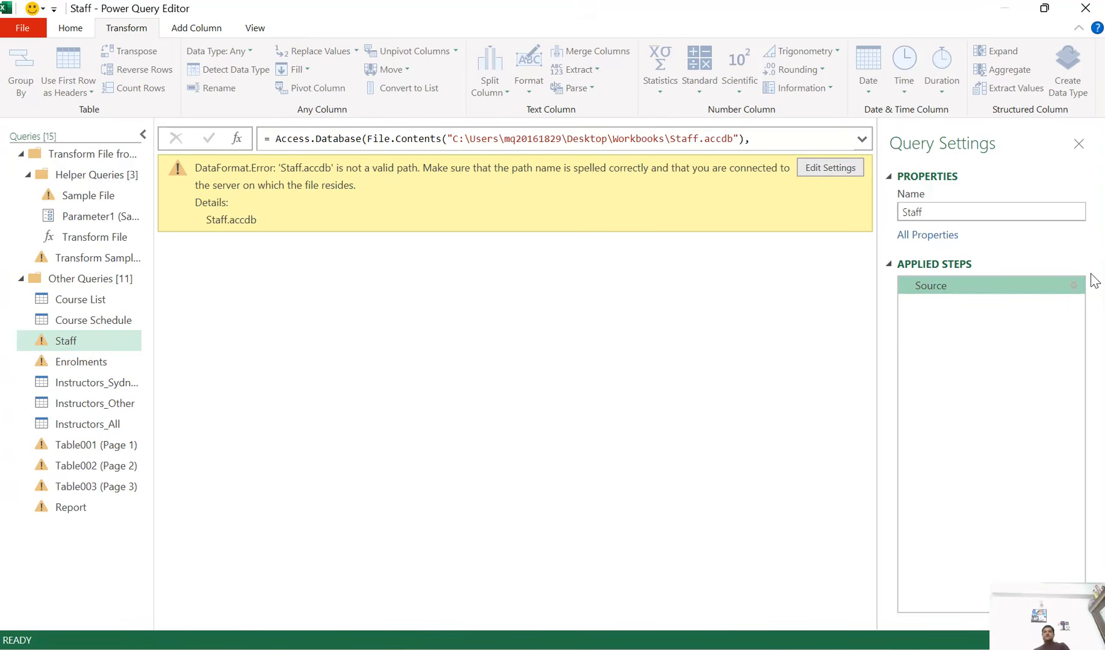
- Change the Staff query's Source file path to Staff.accdb in the EPT - UNIT - 1 folder and refresh the preview
{"action": "left_click", "coordinate": [1074, 285]}
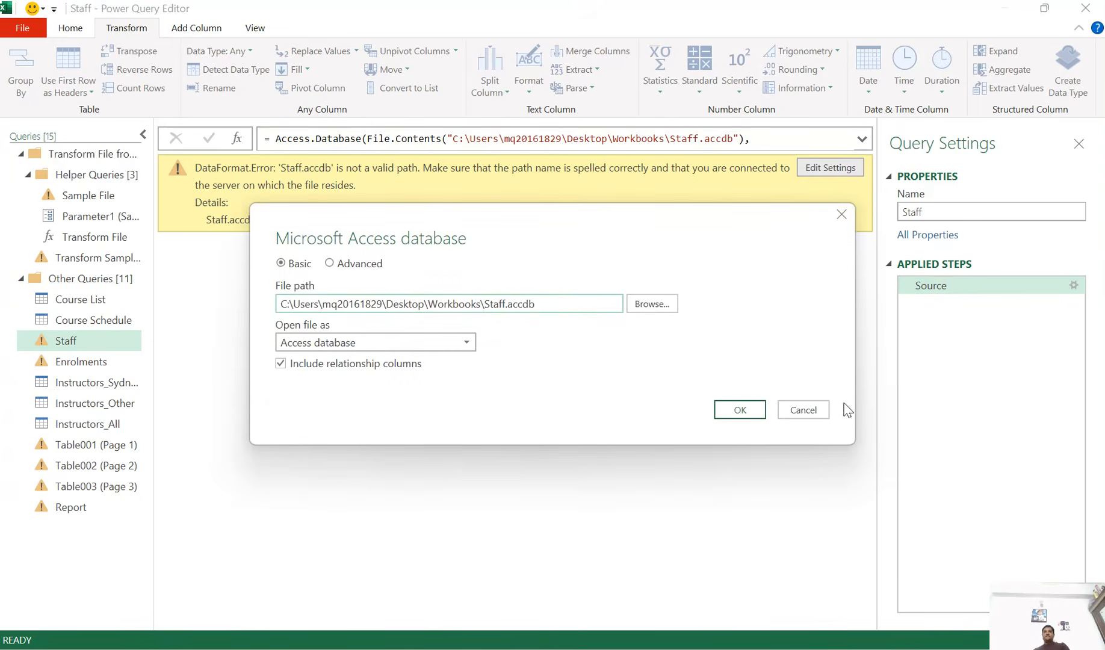
{"action": "left_click", "coordinate": [653, 305]}
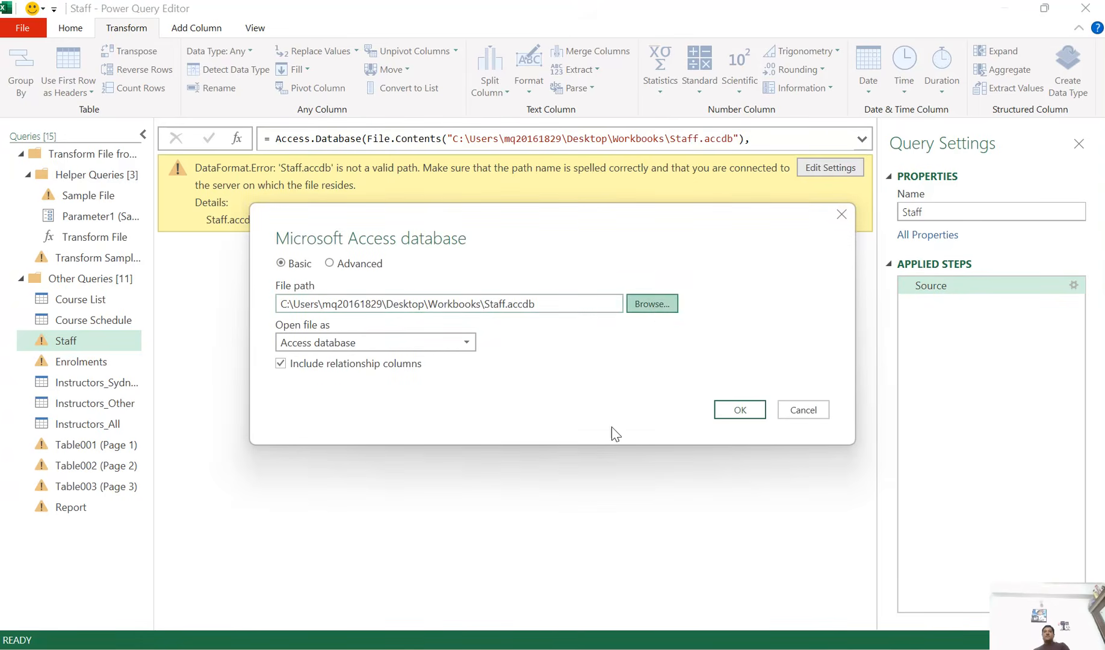
{"action": "left_click", "coordinate": [232, 163]}
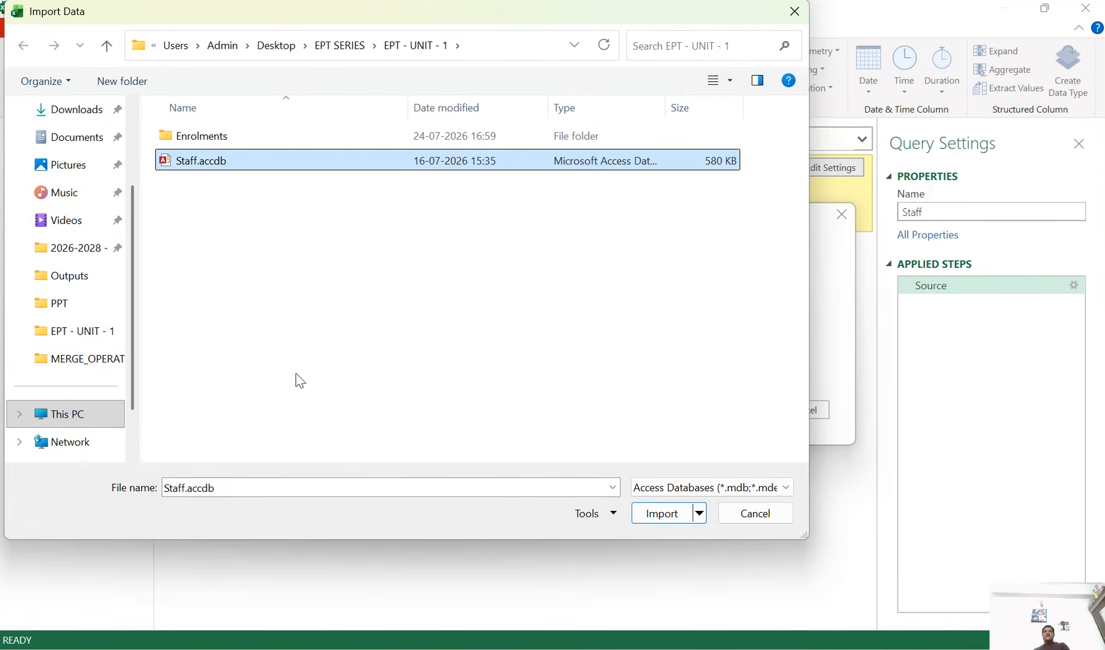
{"action": "left_click", "coordinate": [645, 519]}
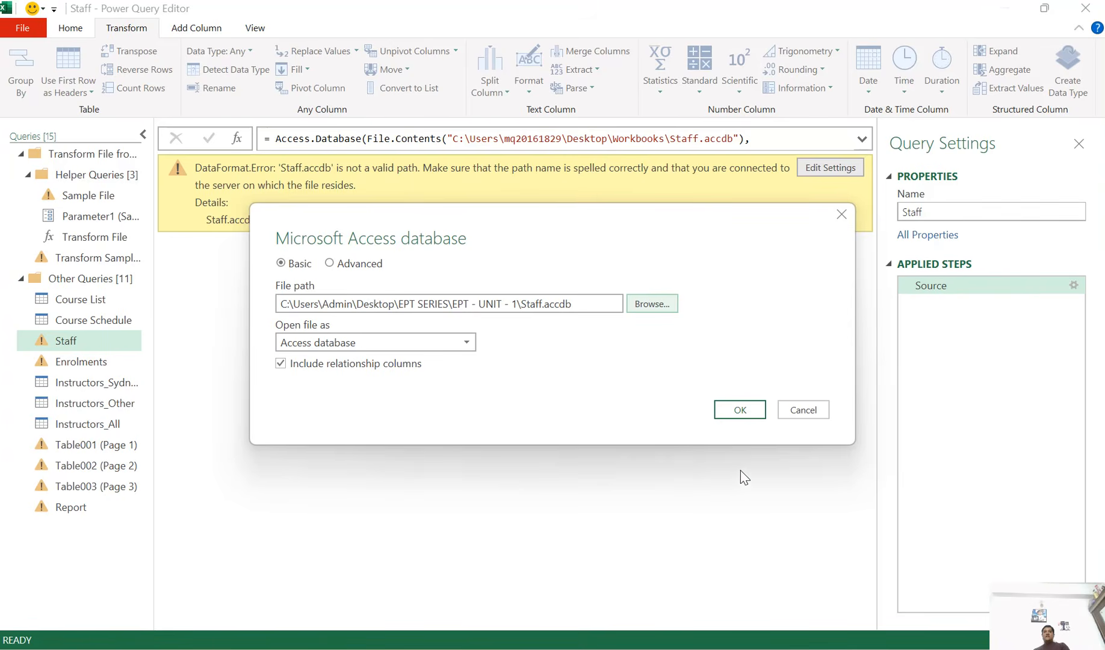
{"action": "left_click", "coordinate": [739, 409]}
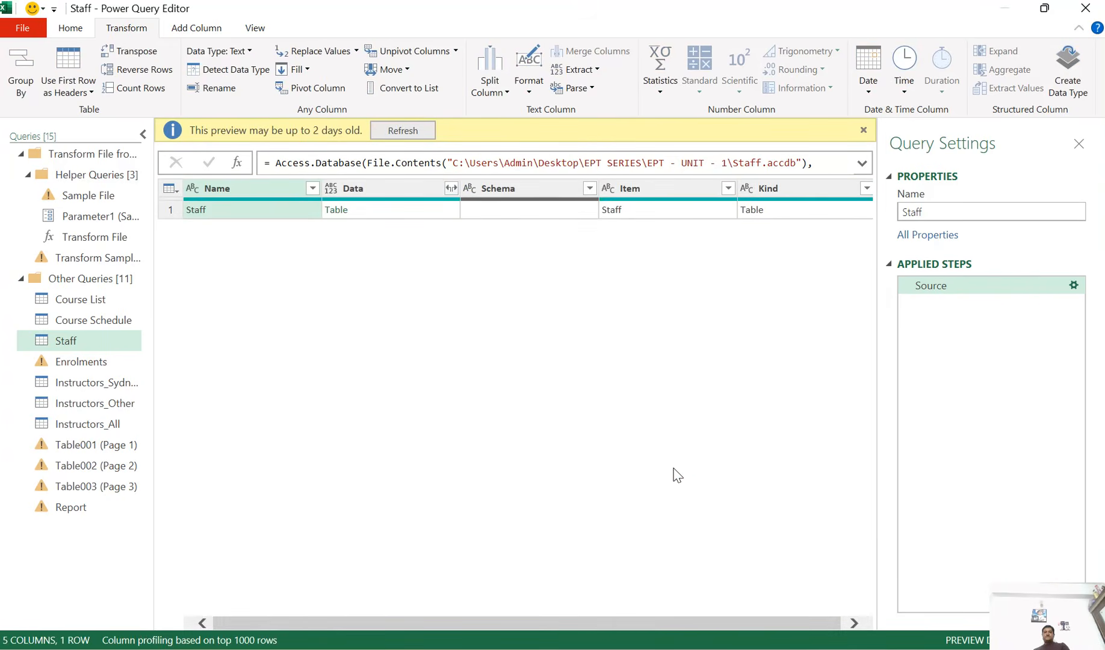
{"action": "left_click", "coordinate": [414, 131]}
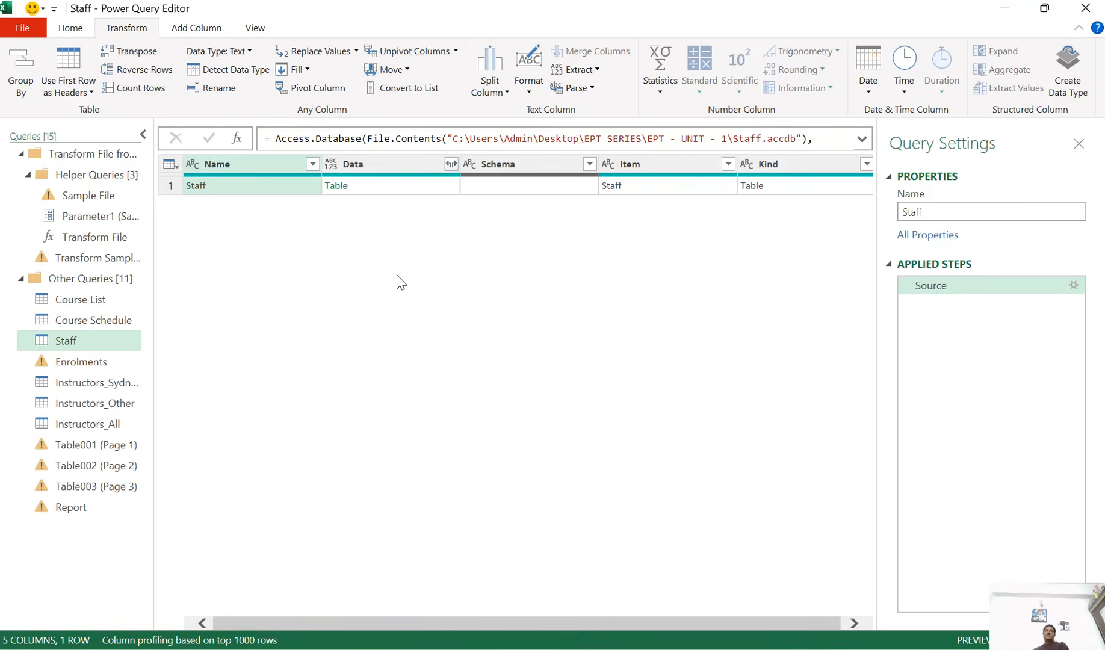
- Keep only the Staff query's Data column and expand all of its columns without the original column name as prefix
{"action": "right_click", "coordinate": [384, 168]}
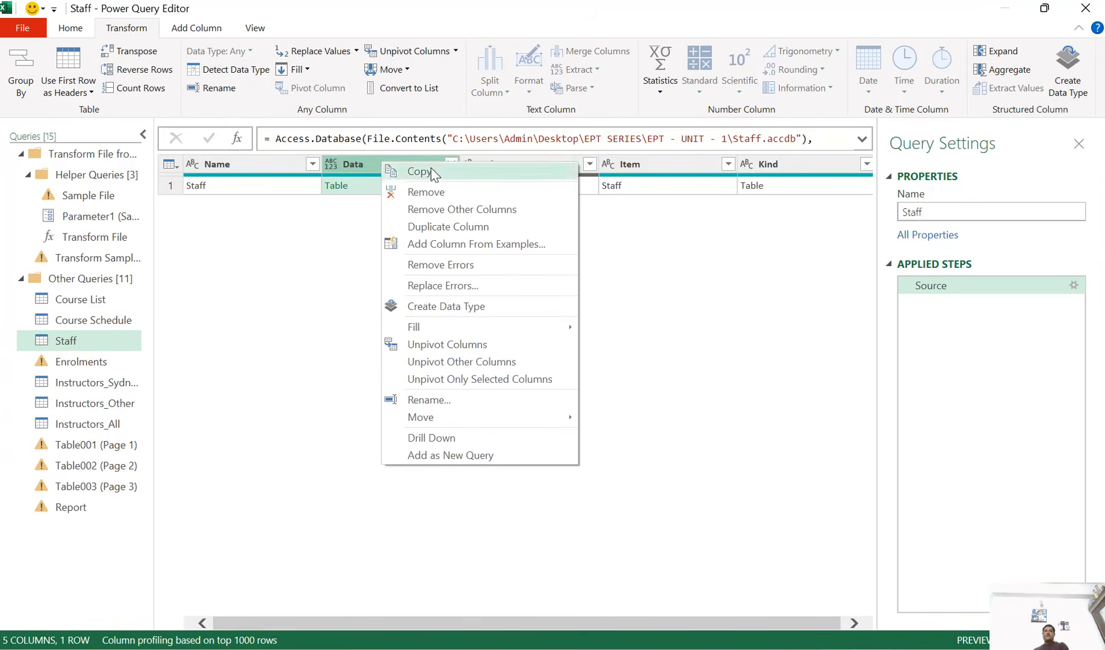
{"action": "left_click", "coordinate": [456, 210]}
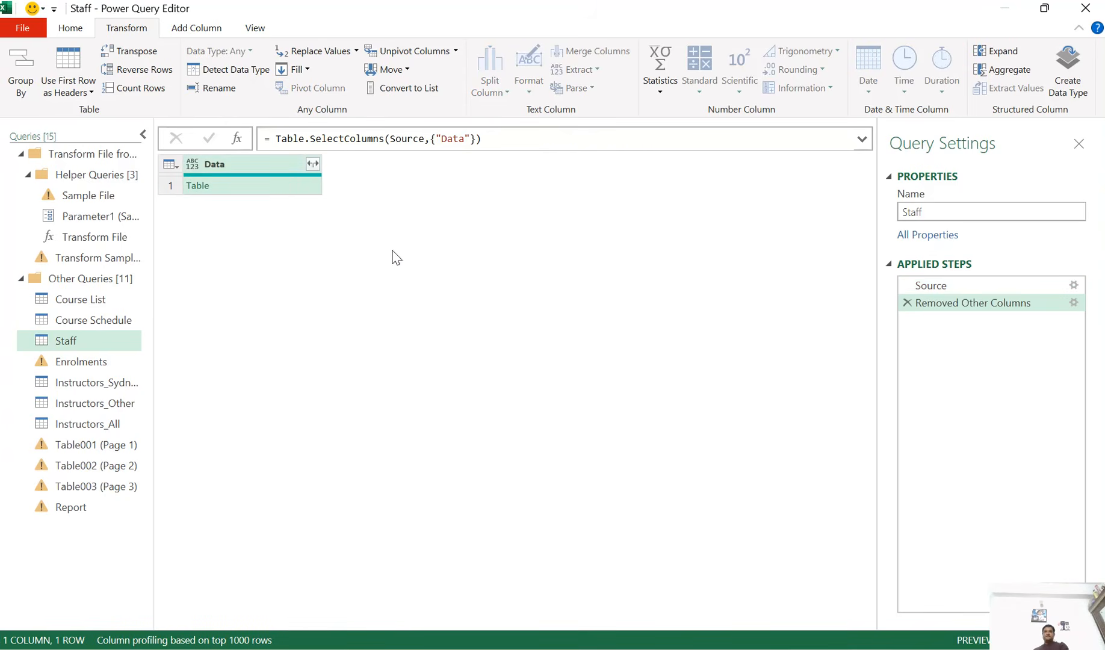
{"action": "left_click", "coordinate": [313, 164]}
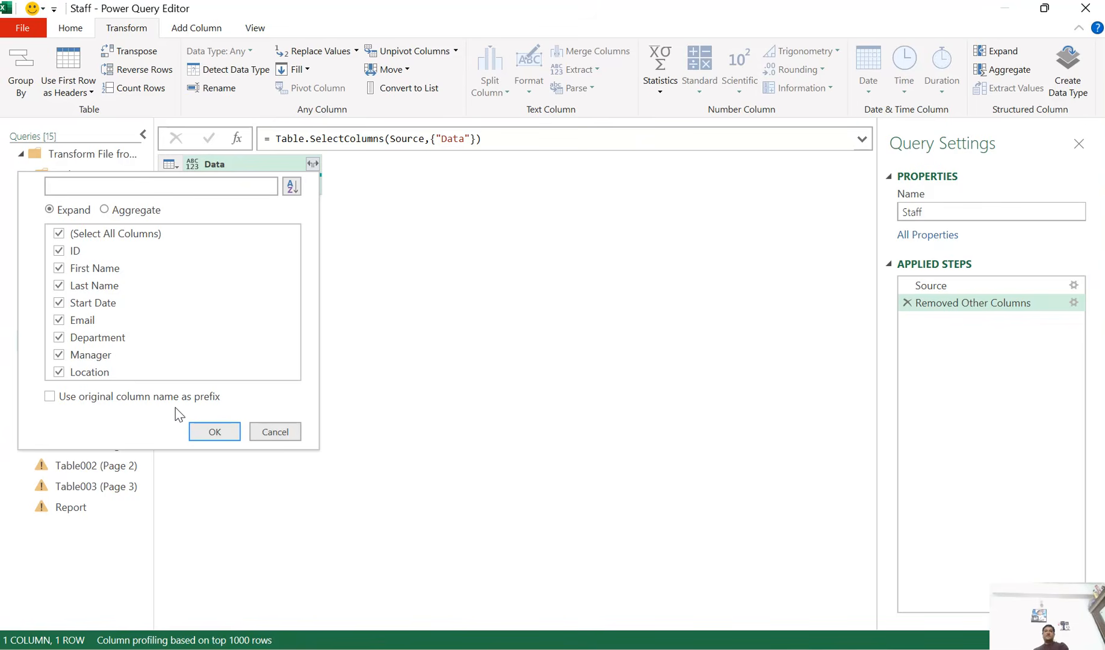
{"action": "left_click", "coordinate": [214, 431]}
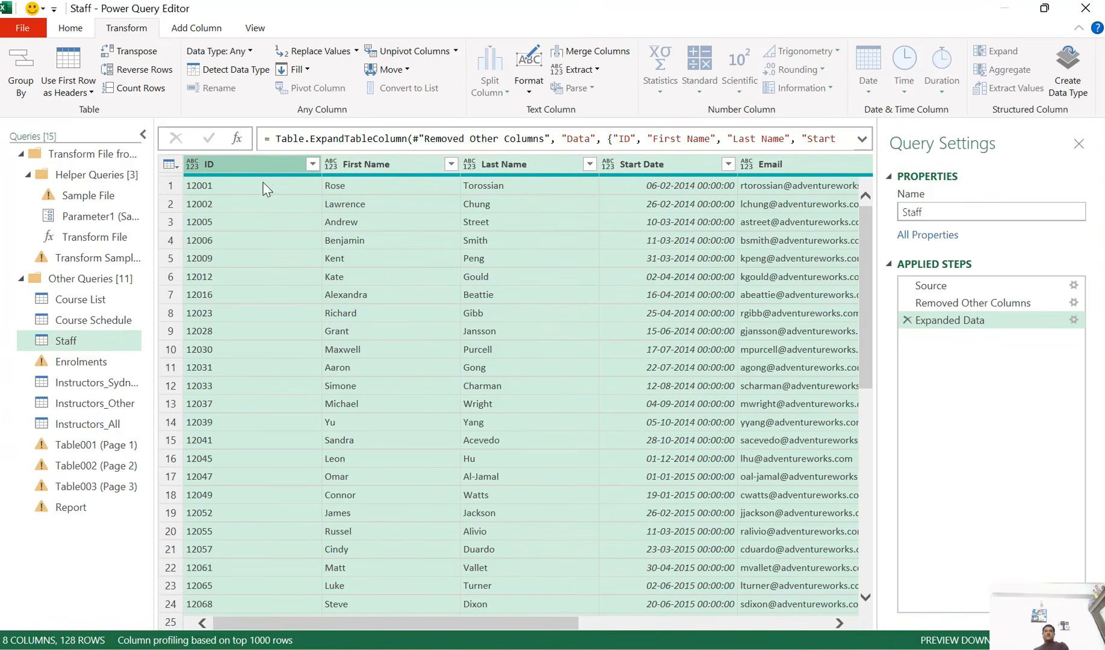
- Merge the First Name and Last Name columns with a Space separator into a column named Staff Name
{"action": "left_click", "coordinate": [414, 166]}
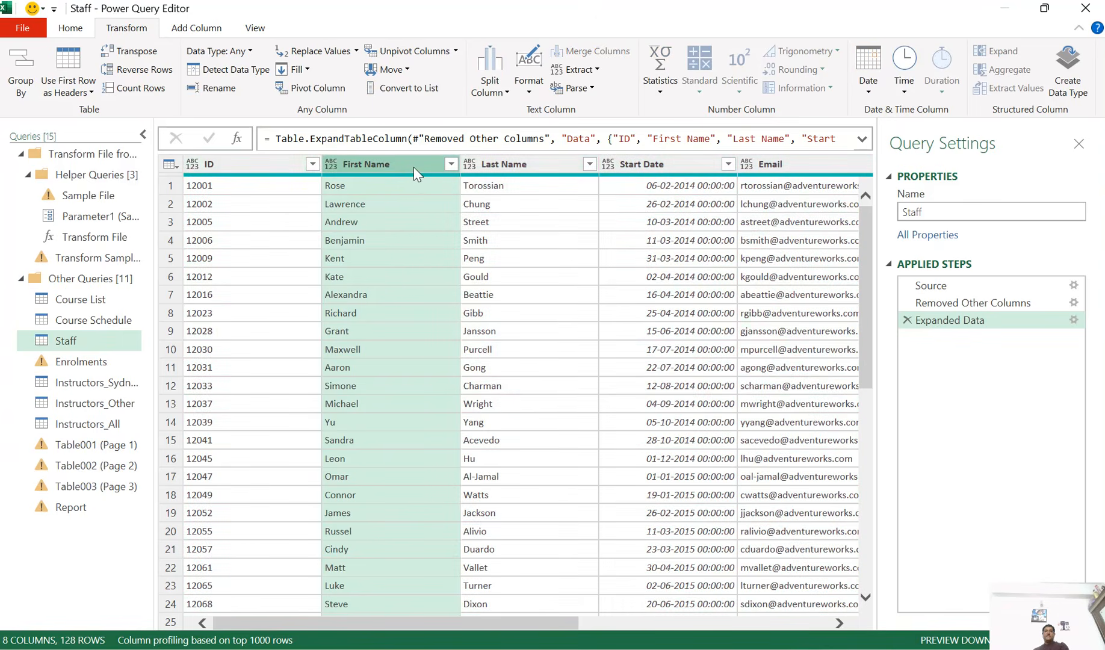
{"action": "left_click", "coordinate": [532, 170], "text": "ctrl"}
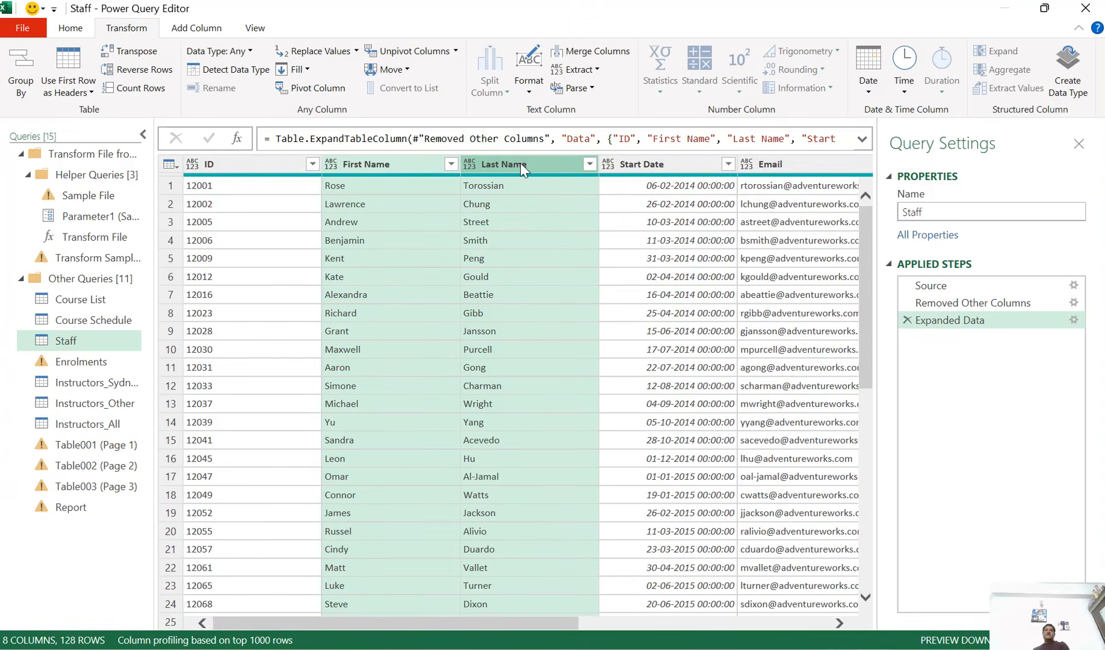
{"action": "right_click", "coordinate": [521, 164]}
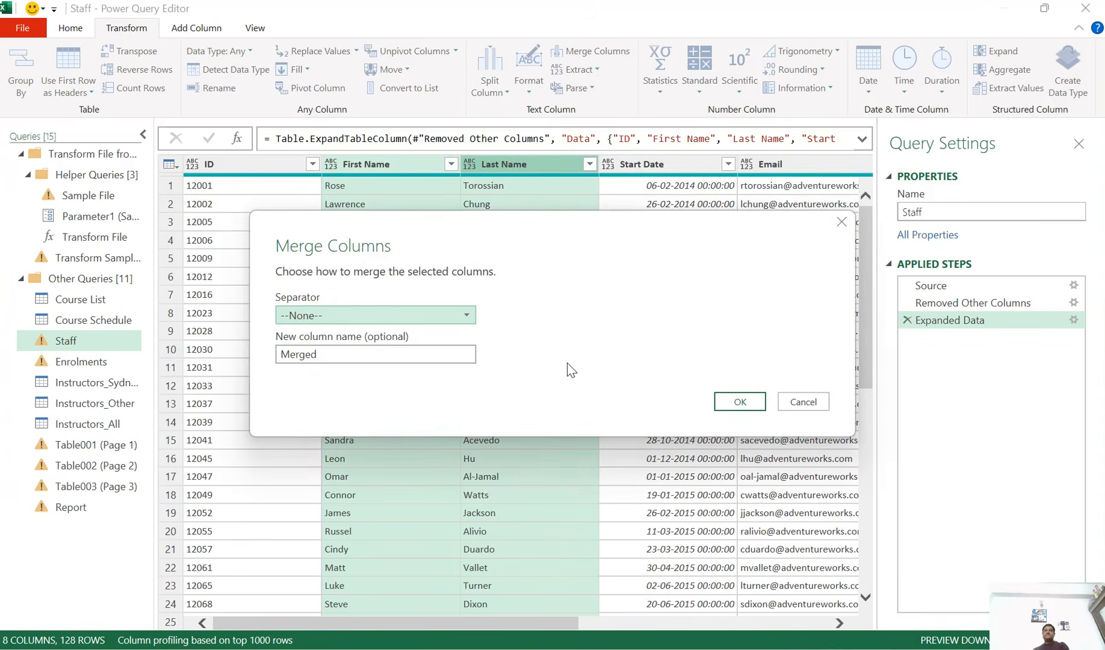
{"action": "left_click", "coordinate": [402, 316]}
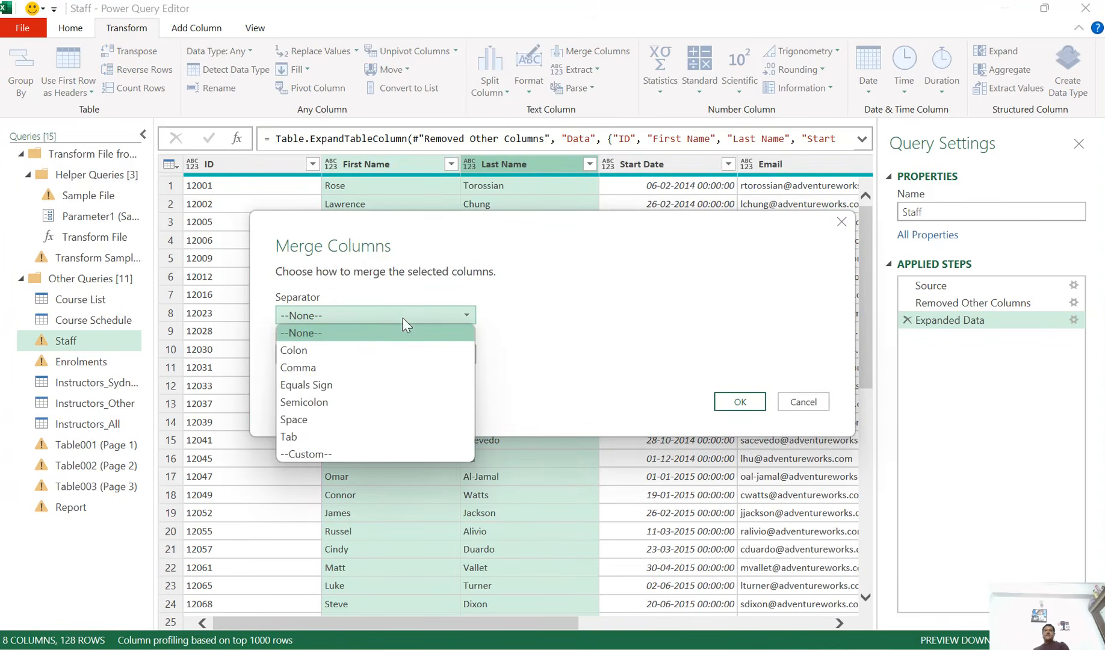
{"action": "left_click", "coordinate": [326, 419]}
{"action": "left_click", "coordinate": [345, 355]}
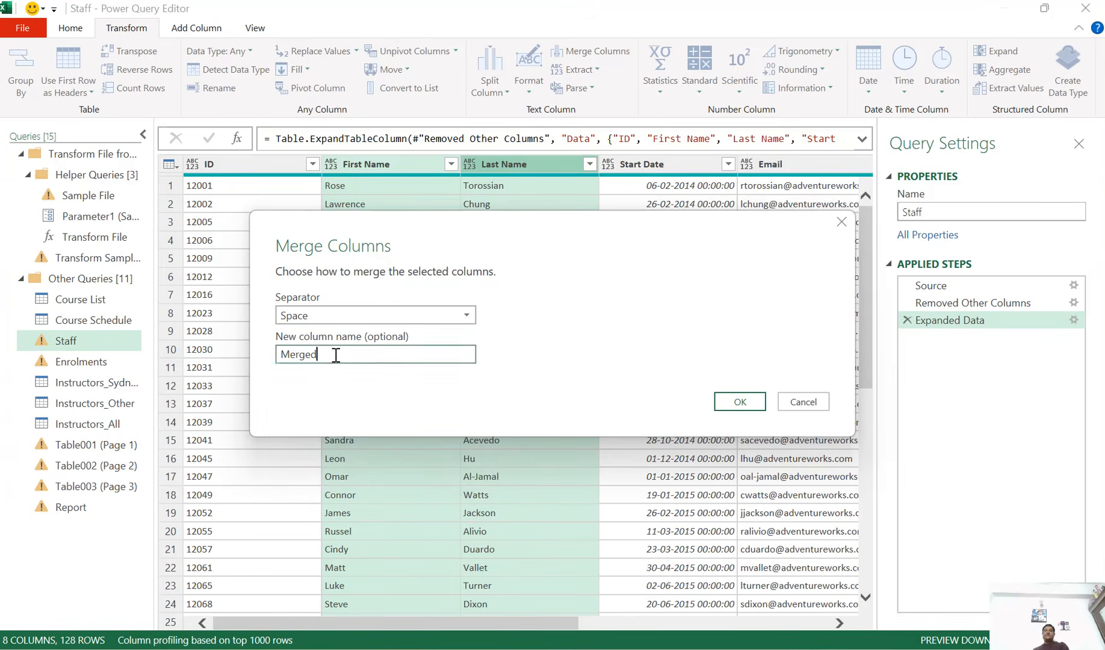
{"action": "double_click", "coordinate": [346, 355]}
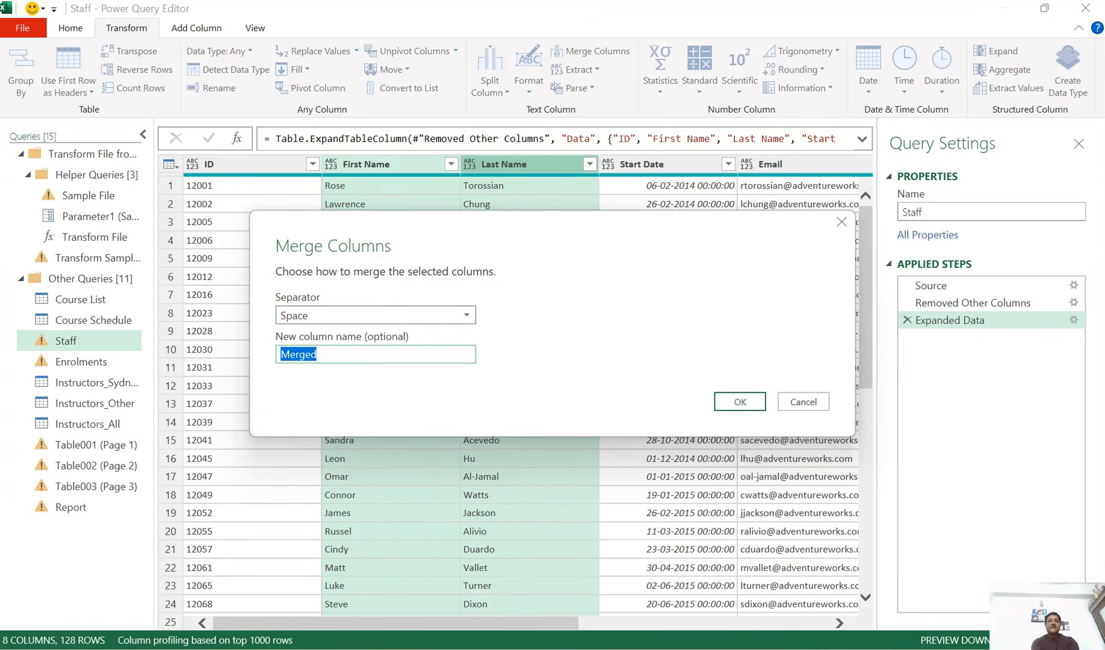
{"action": "type", "text": "Staff Name"}
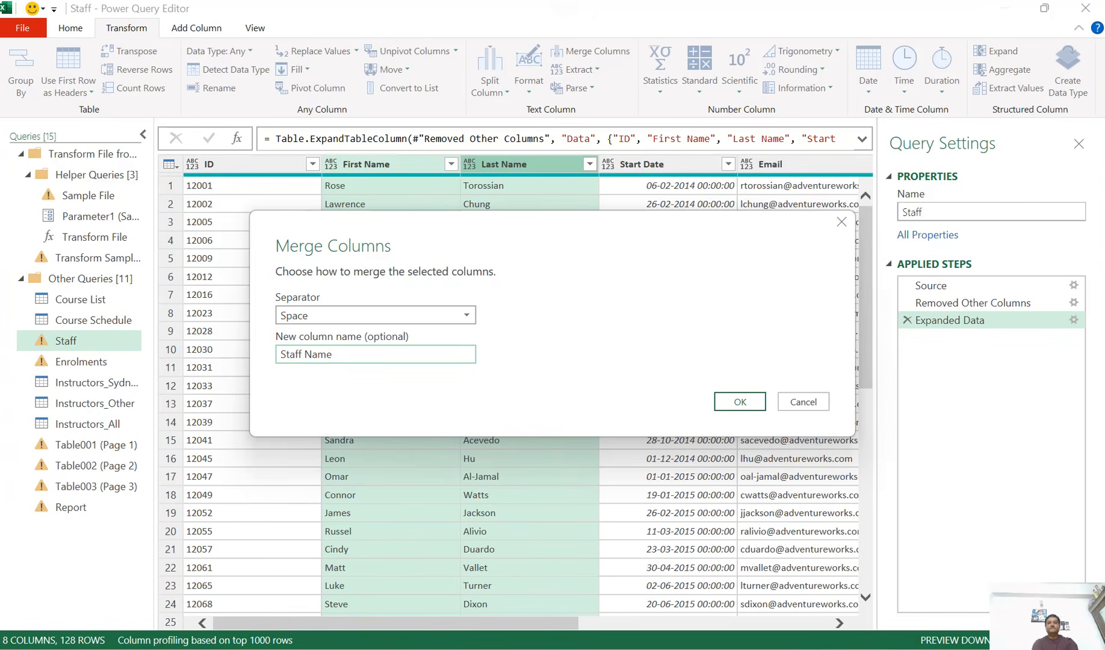
{"action": "key", "text": "Return"}
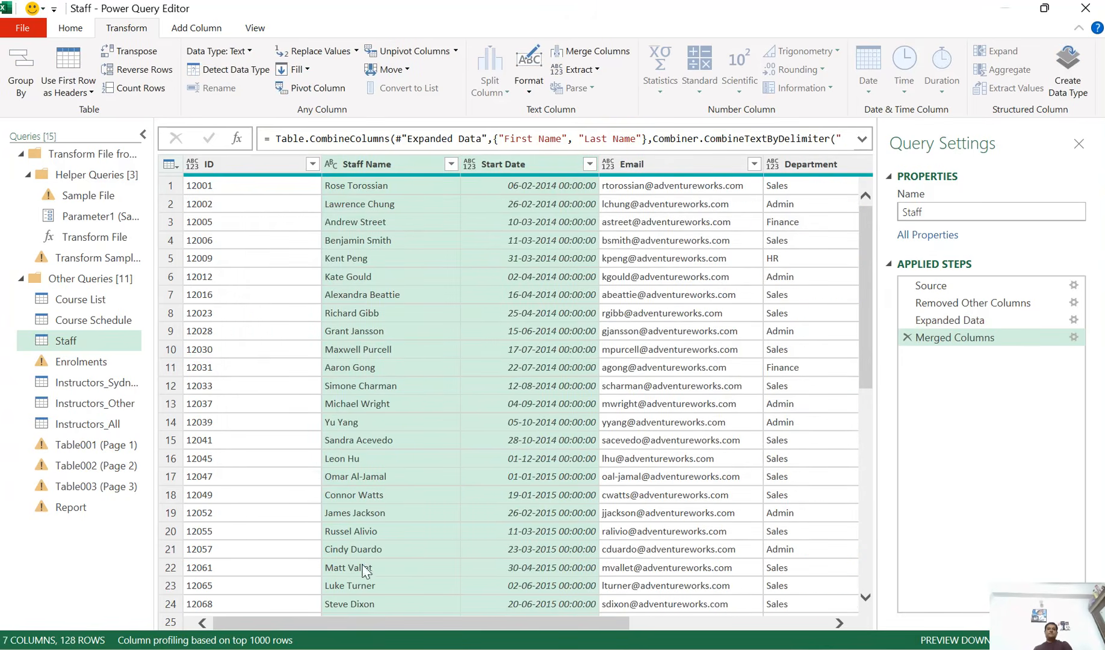
- Set the data type of the ID and Email columns to Text and of the Start Date column to Date
{"action": "left_click", "coordinate": [193, 163]}
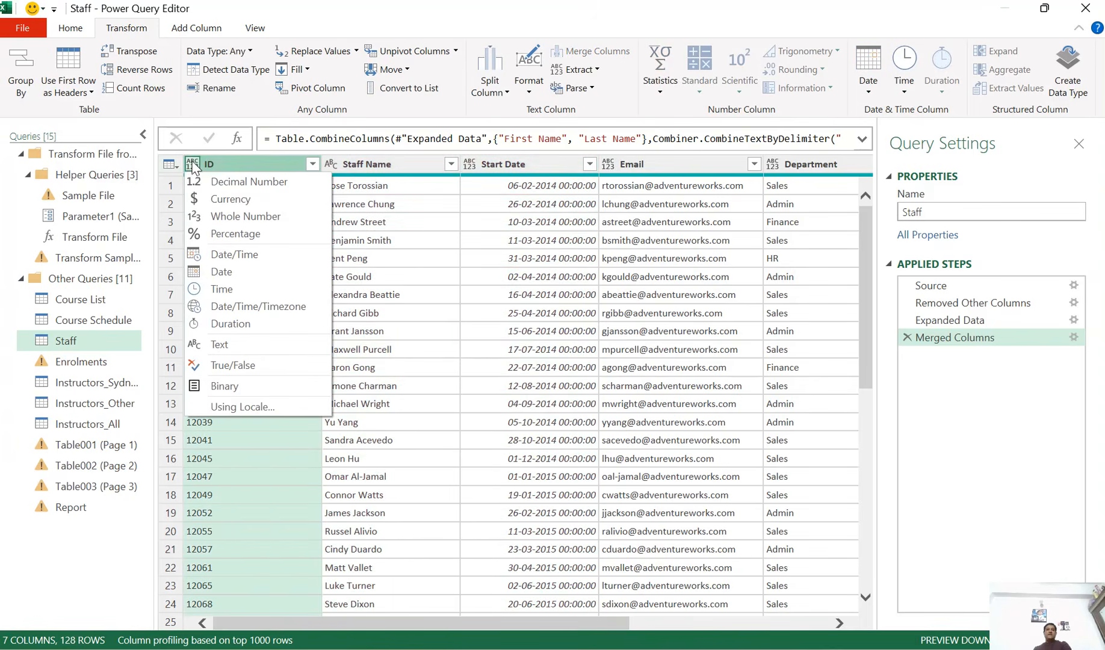
{"action": "left_click", "coordinate": [227, 345]}
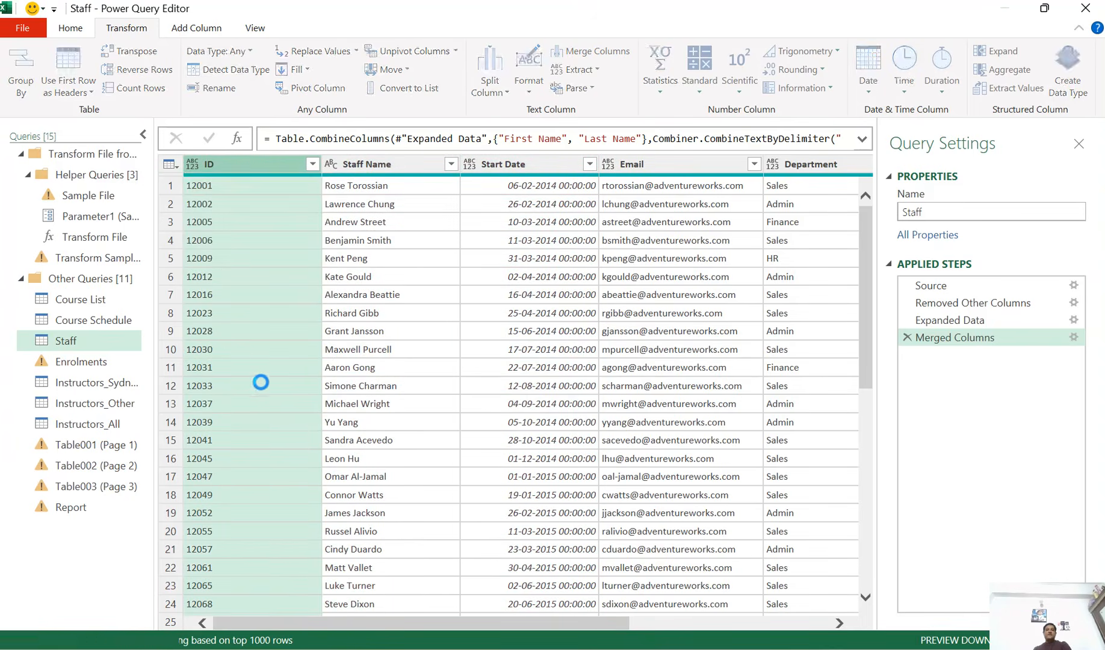
{"action": "left_click", "coordinate": [468, 164]}
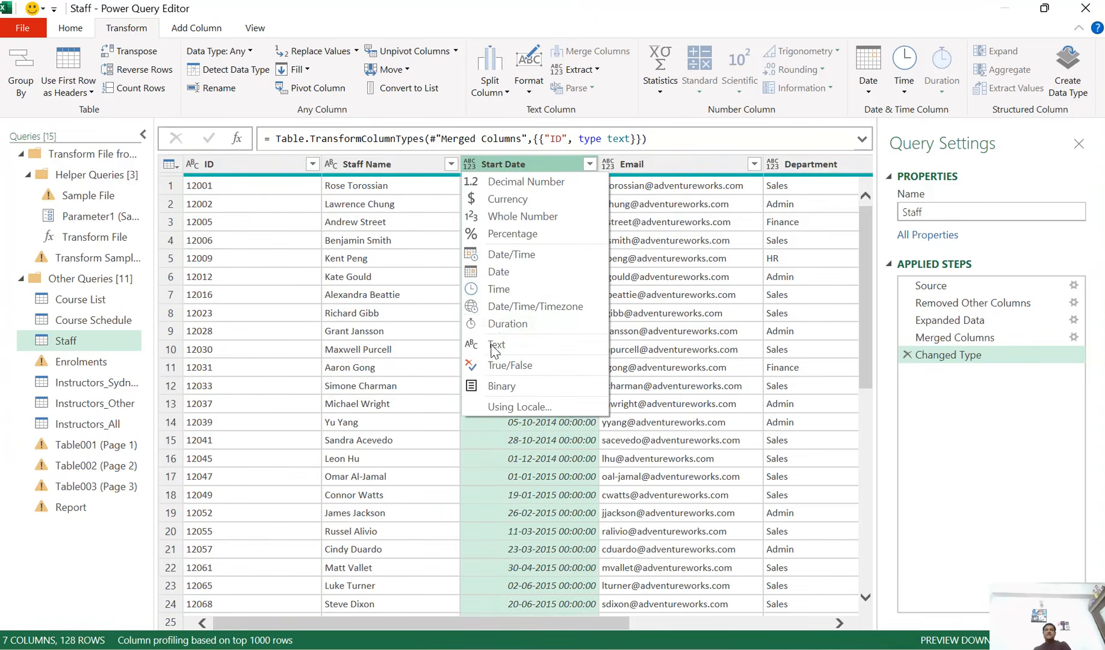
{"action": "left_click", "coordinate": [500, 271]}
{"action": "left_click", "coordinate": [608, 164]}
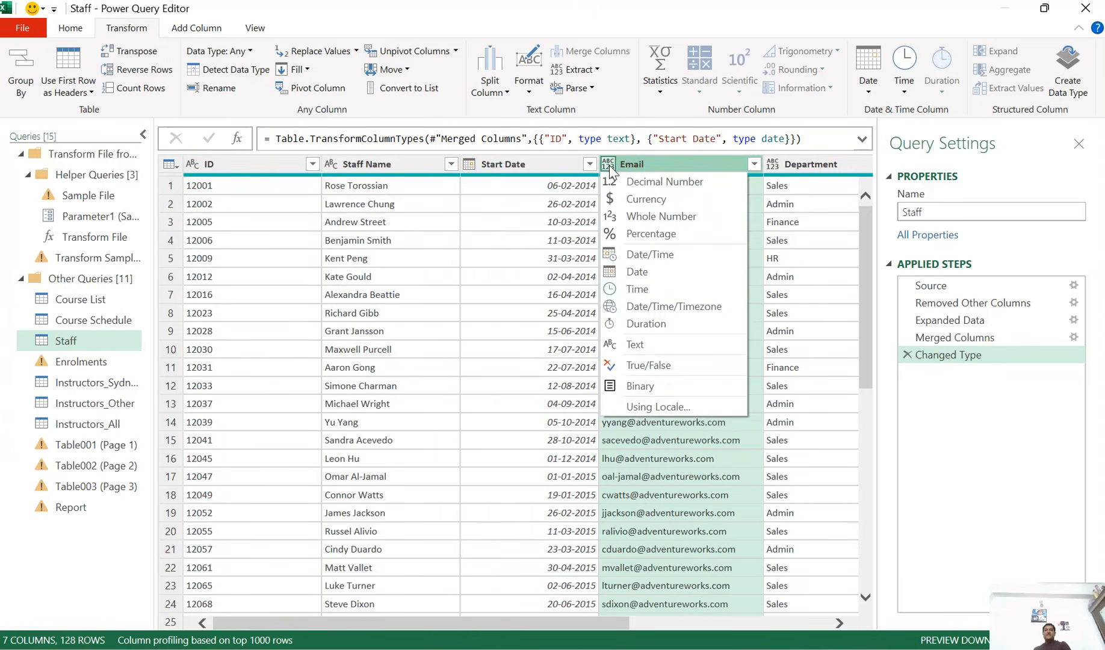
{"action": "left_click", "coordinate": [605, 360]}
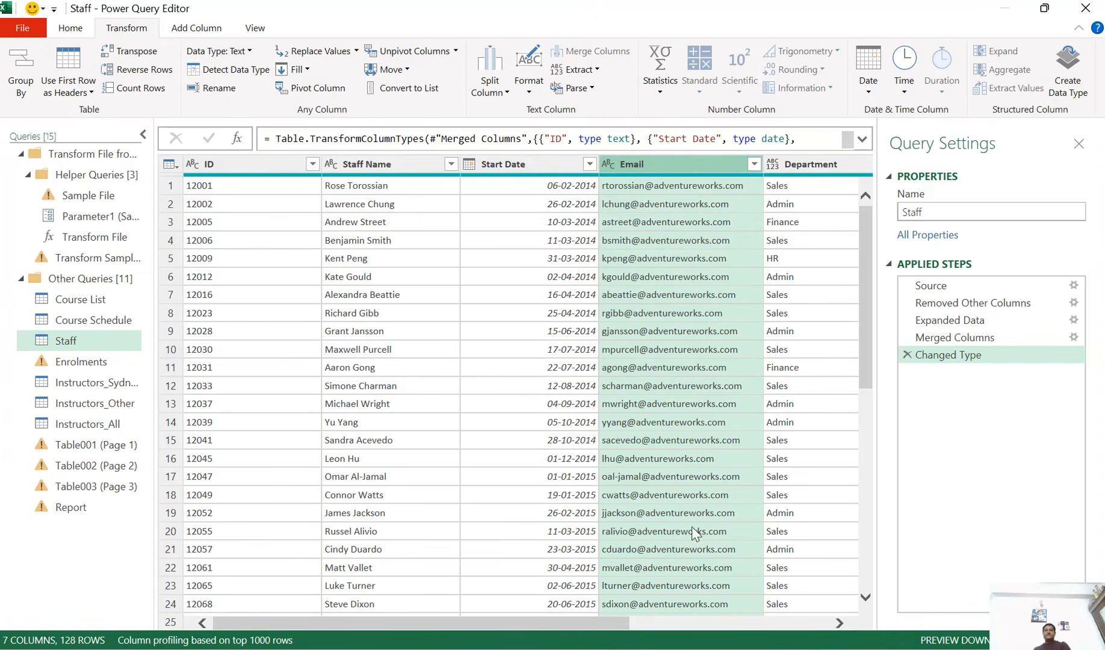
- Set the data type of the Department, Manager and Location columns in the Staff query to Text
{"action": "left_click_drag", "start_coordinate": [621, 624], "coordinate": [838, 631]}
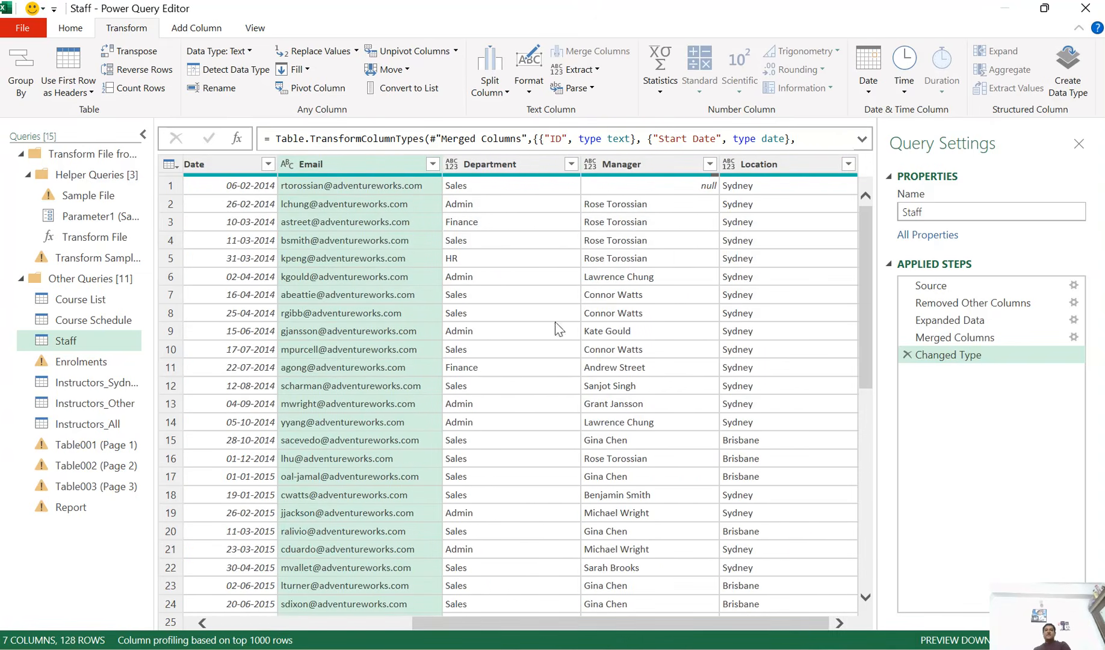
{"action": "left_click", "coordinate": [451, 163]}
{"action": "left_click", "coordinate": [499, 352]}
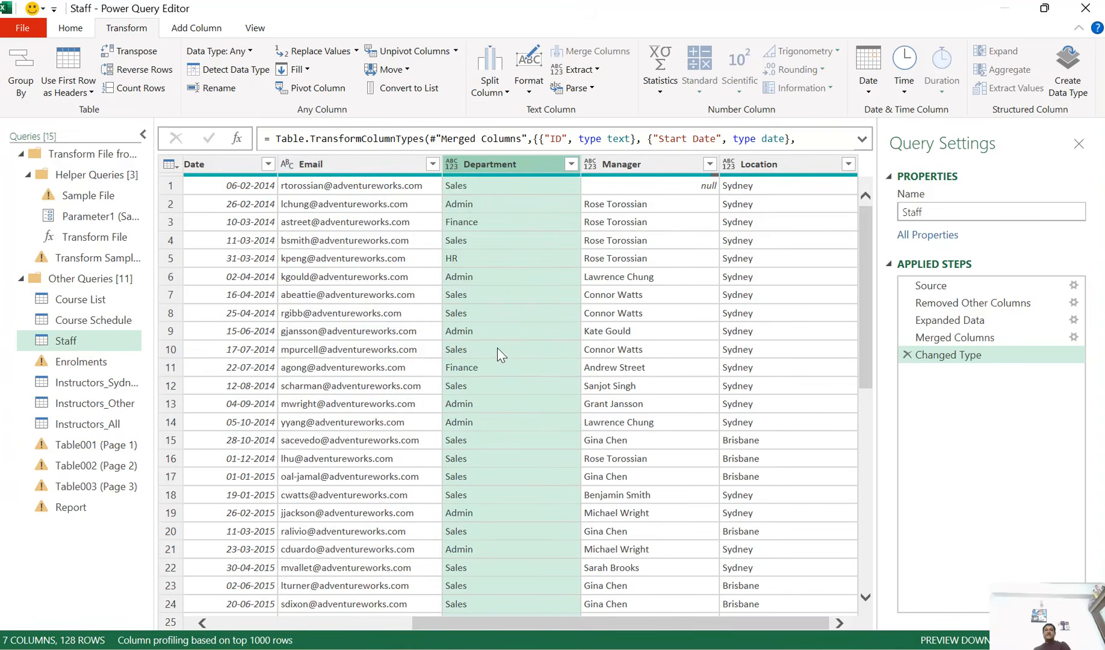
{"action": "left_click", "coordinate": [604, 164]}
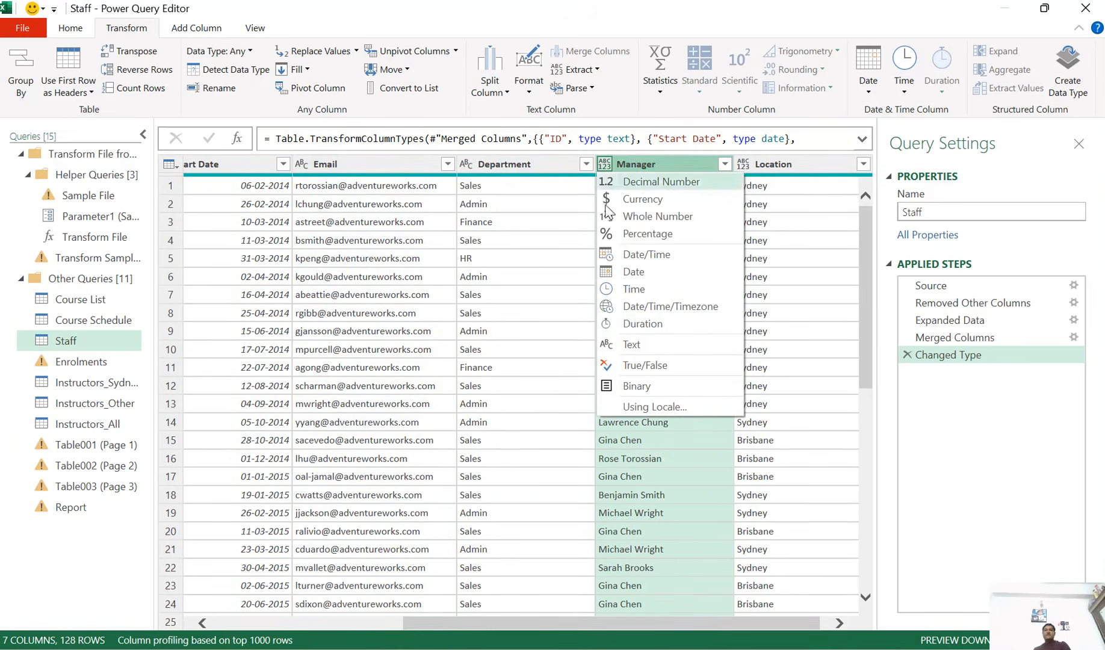
{"action": "left_click", "coordinate": [632, 345]}
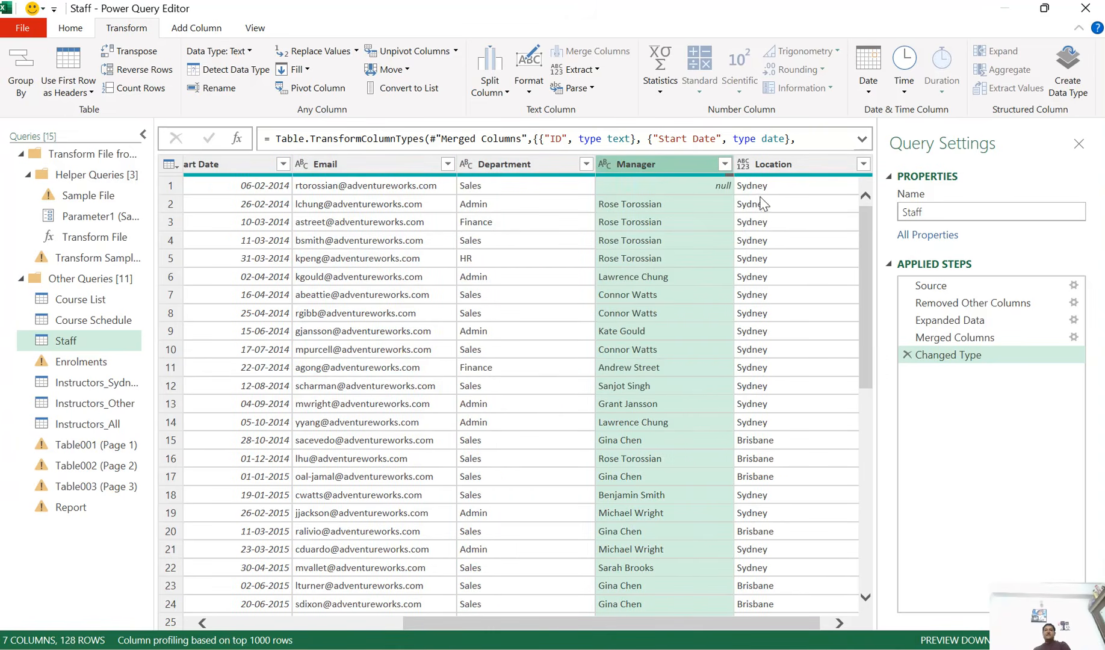
{"action": "left_click", "coordinate": [751, 164]}
{"action": "left_click", "coordinate": [732, 166]}
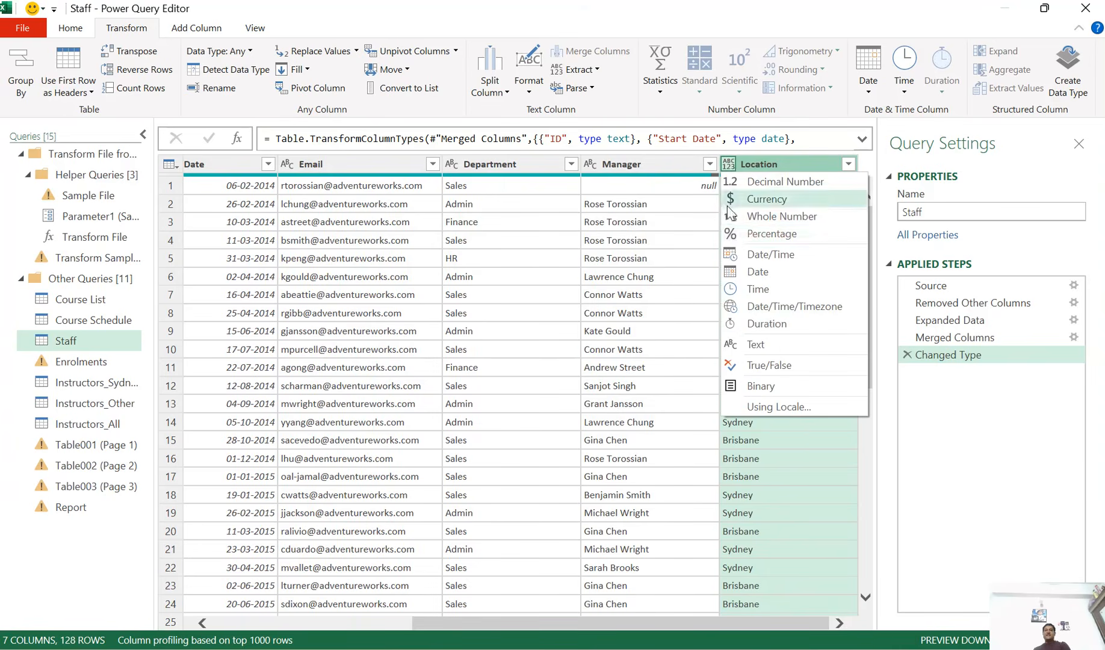
{"action": "left_click", "coordinate": [754, 344]}
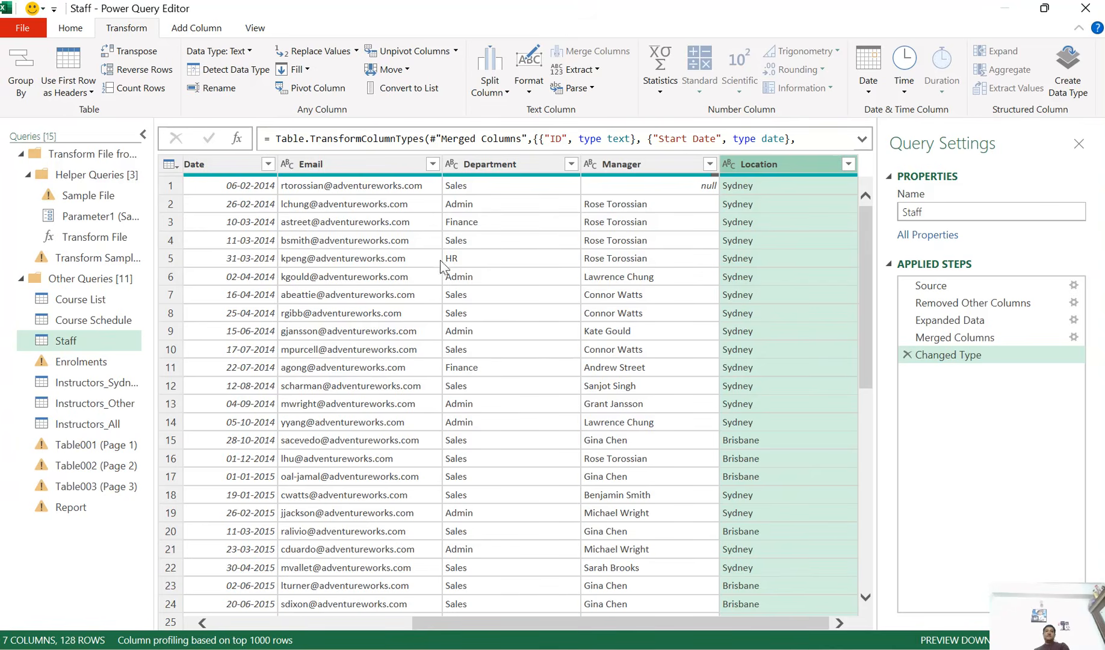
- Filter the Department column of the Staff query to keep only the Sales rows
{"action": "scroll", "coordinate": [443, 258], "scroll_direction": "down", "scroll_amount": 19}
{"action": "scroll", "coordinate": [407, 466], "scroll_direction": "down", "scroll_amount": 15}
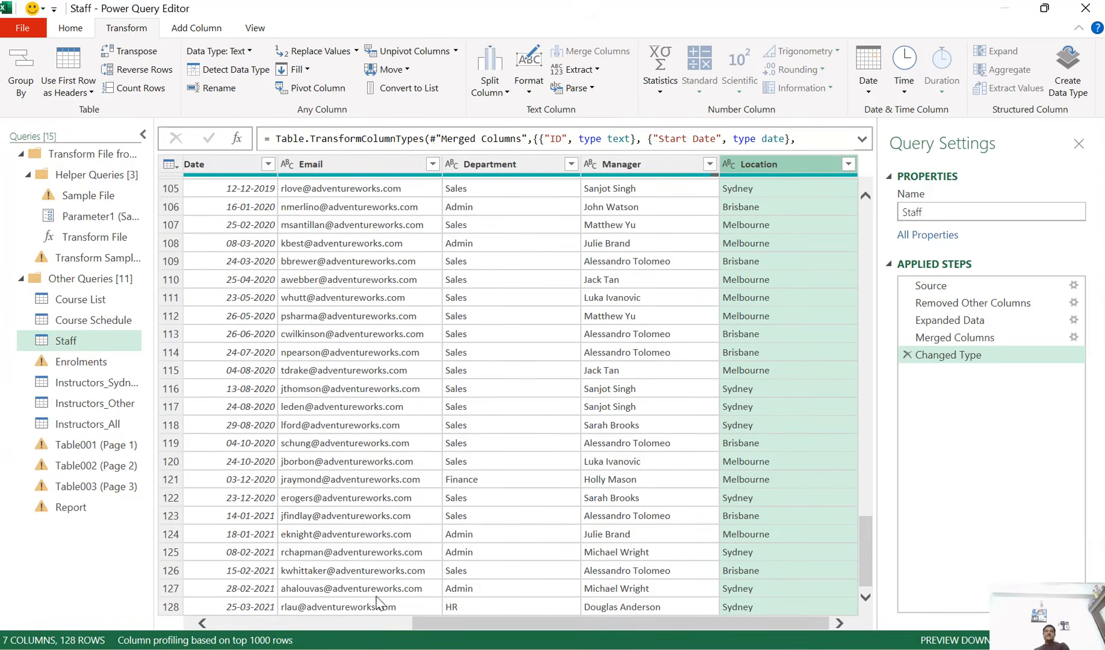
{"action": "scroll", "coordinate": [526, 443], "scroll_direction": "up", "scroll_amount": 20}
{"action": "scroll", "coordinate": [525, 443], "scroll_direction": "up", "scroll_amount": 5}
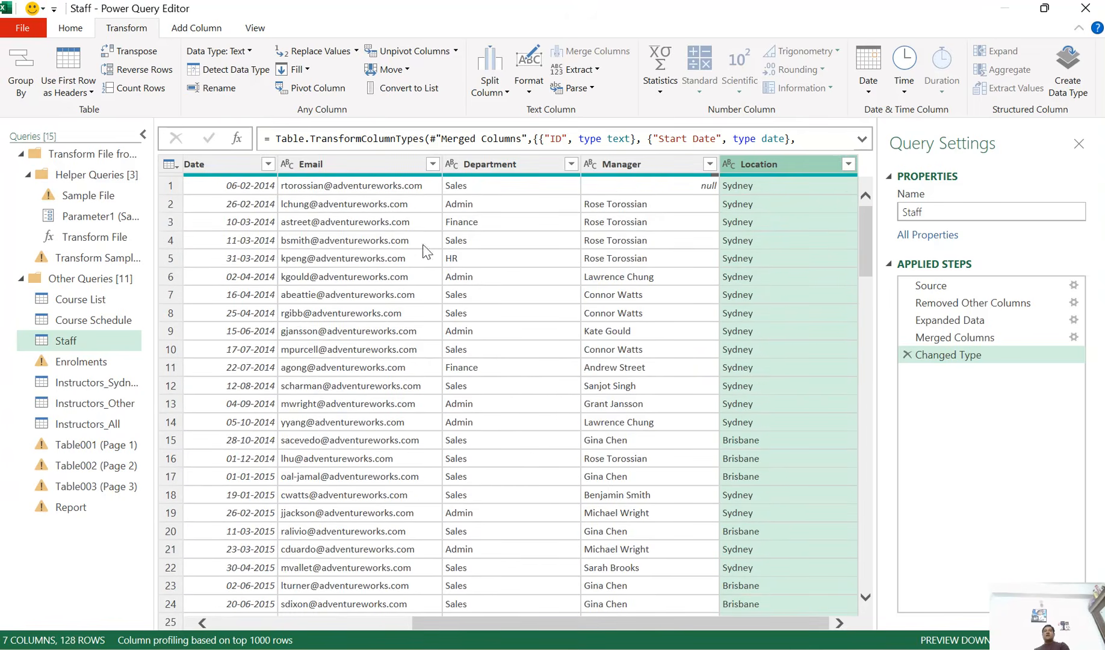
{"action": "left_click", "coordinate": [570, 165]}
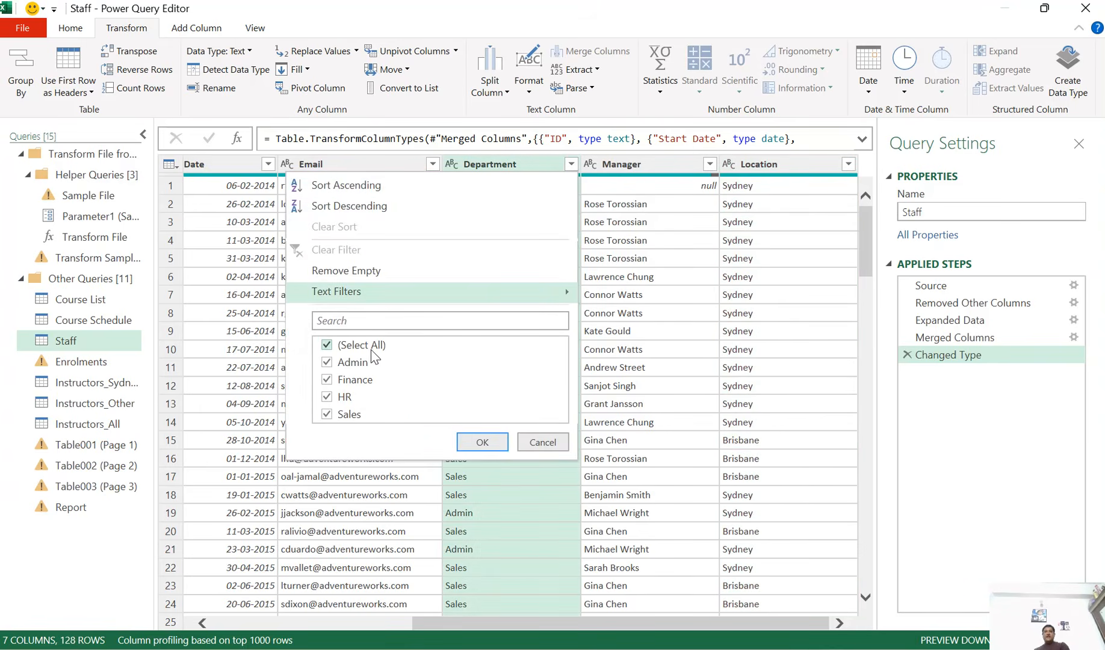
{"action": "left_click", "coordinate": [371, 348]}
{"action": "left_click", "coordinate": [347, 415]}
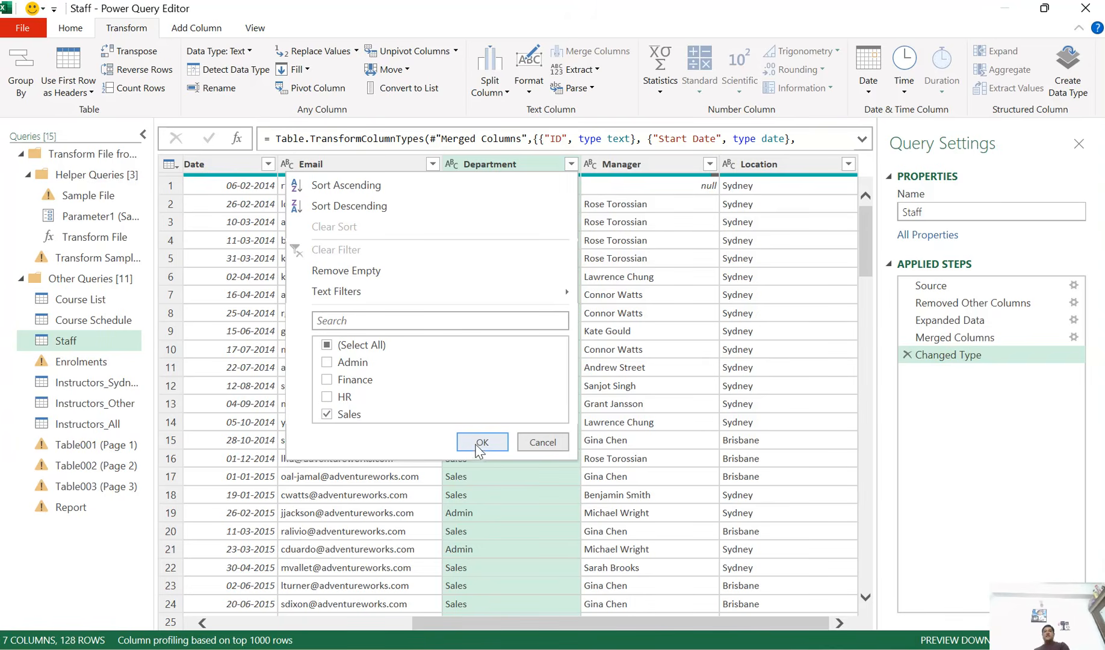
{"action": "left_click", "coordinate": [480, 444]}
- Rename the Staff query as Sales Staff List
{"action": "scroll", "coordinate": [441, 377], "scroll_direction": "down", "scroll_amount": 15}
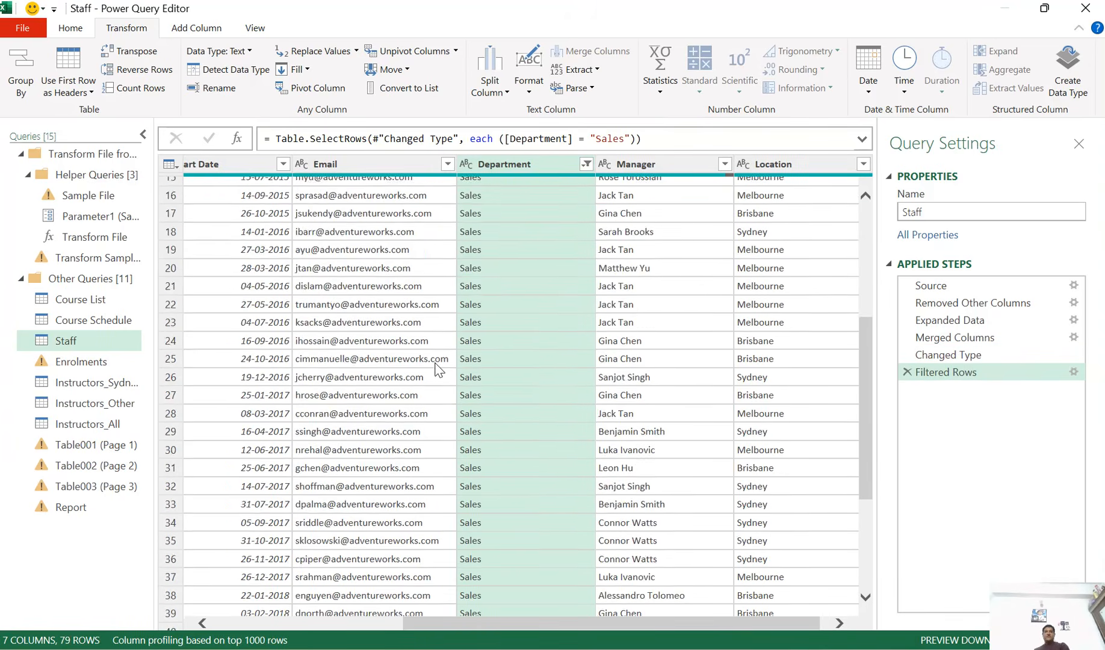
{"action": "scroll", "coordinate": [448, 393], "scroll_direction": "down", "scroll_amount": 4}
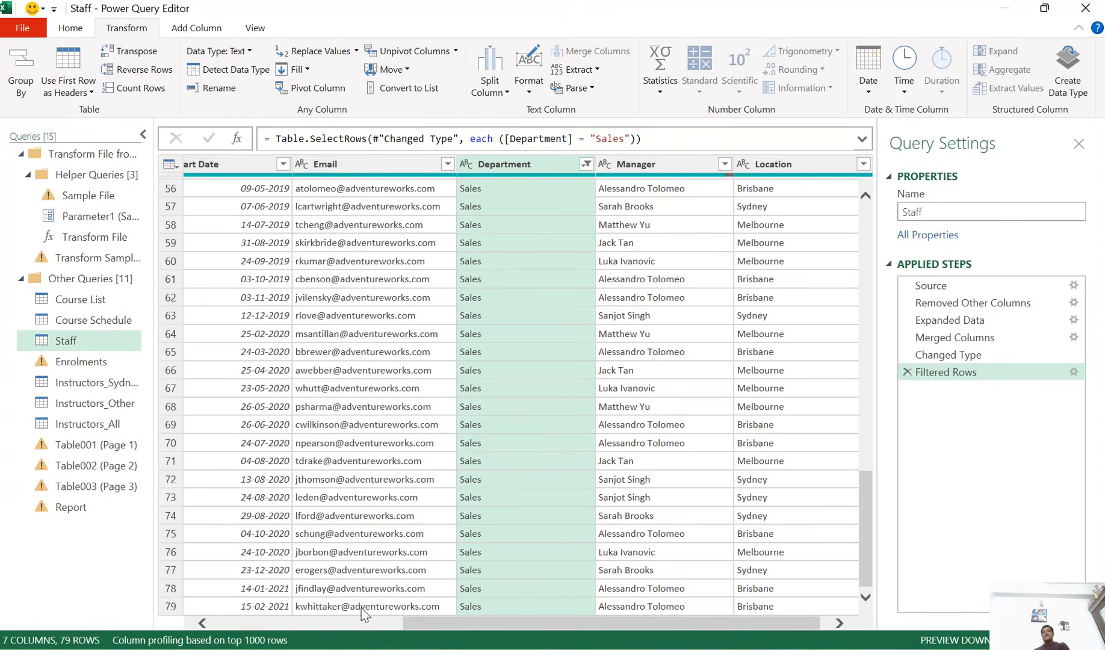
{"action": "scroll", "coordinate": [568, 447], "scroll_direction": "up", "scroll_amount": 8}
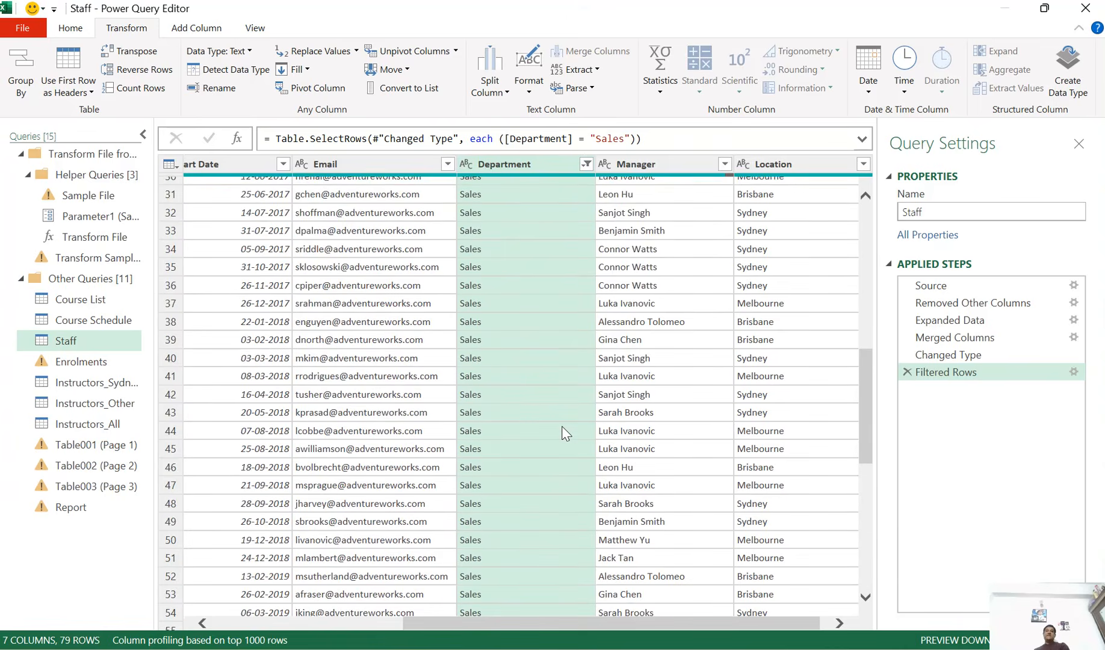
{"action": "scroll", "coordinate": [564, 432], "scroll_direction": "up", "scroll_amount": 9}
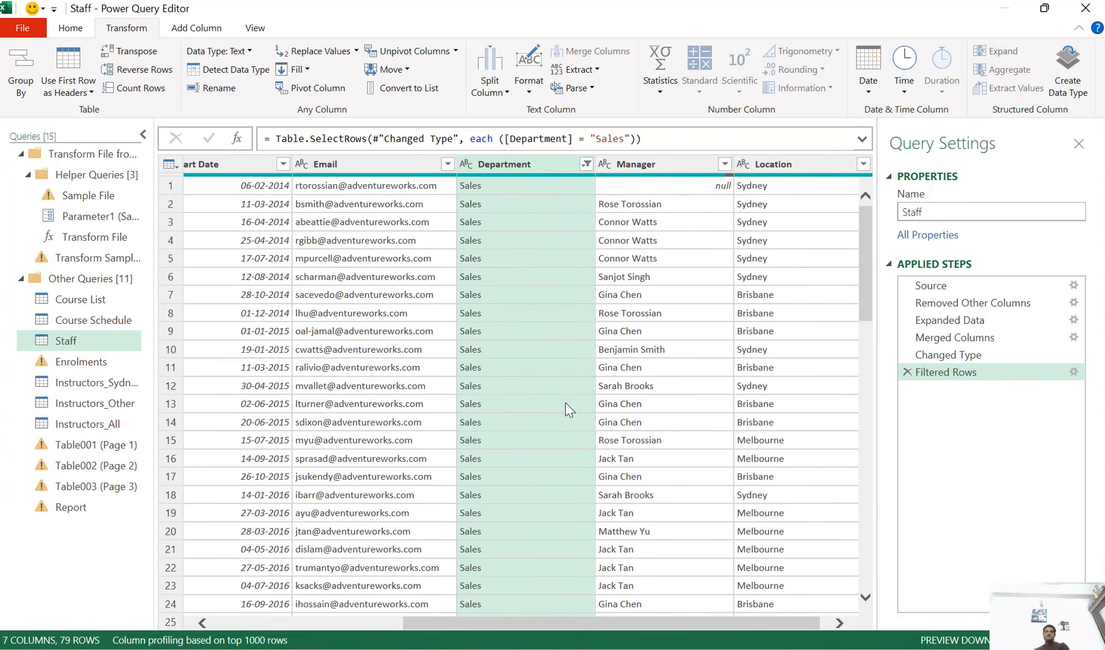
{"action": "left_click", "coordinate": [939, 212]}
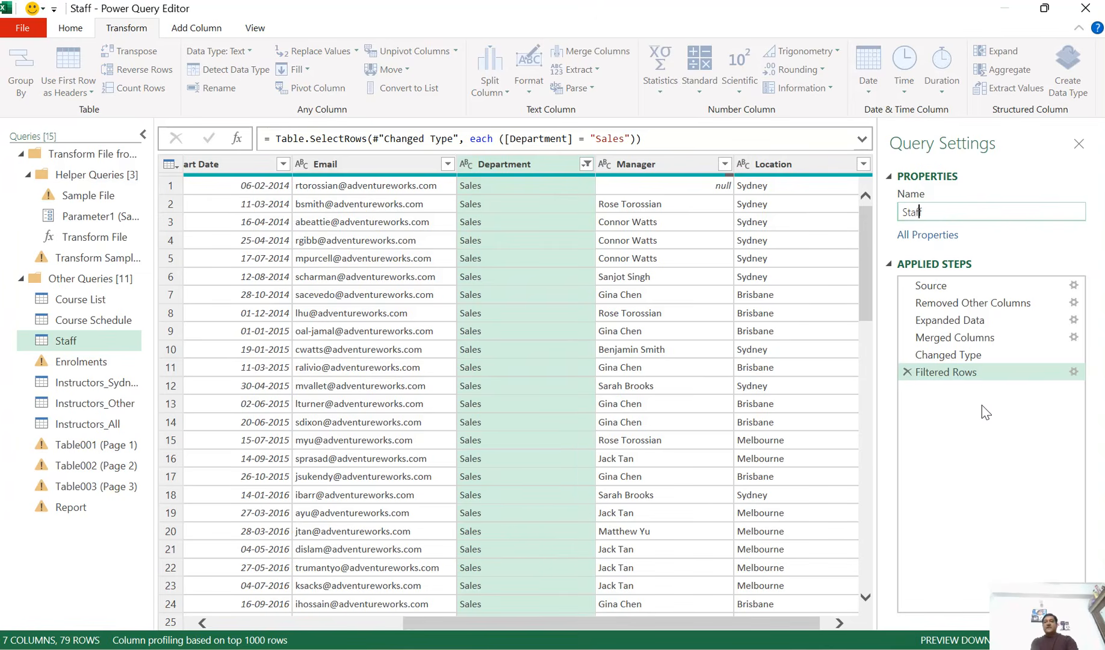
{"action": "key", "text": "Home"}
{"action": "type", "text": "Sale"}
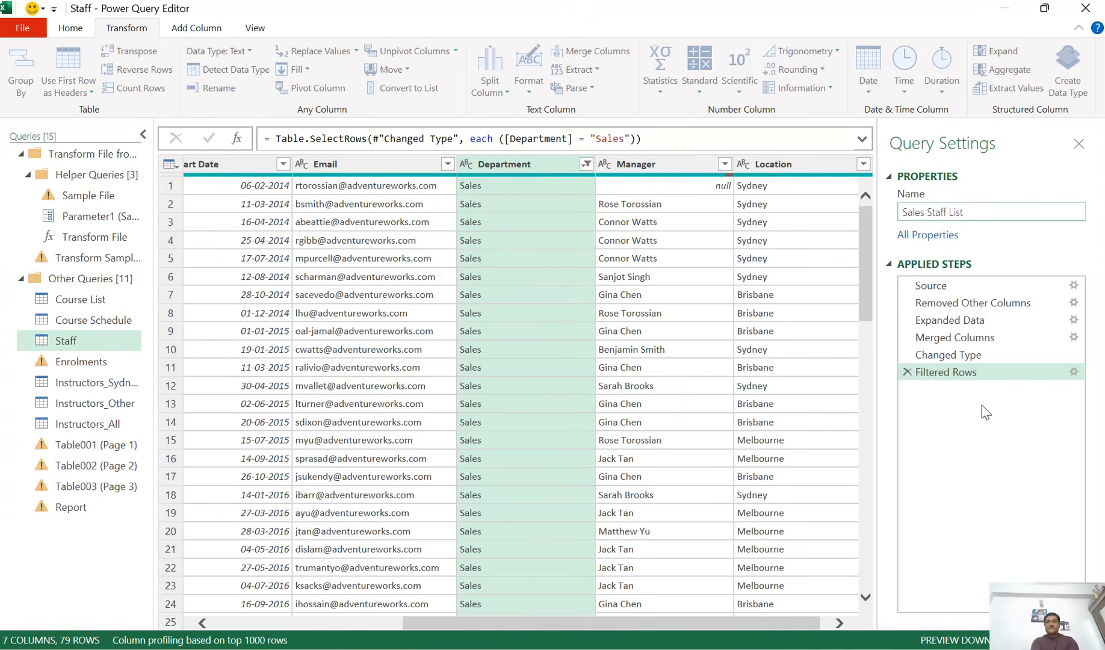
{"action": "key", "text": "Return"}
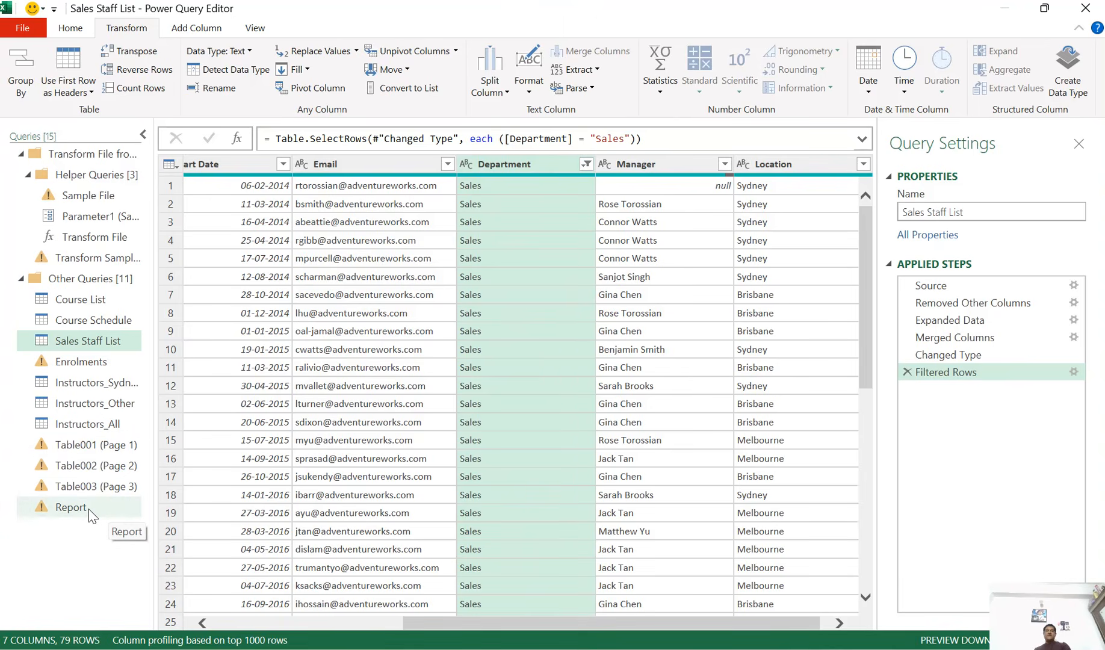
- Delete the Changed Type, Promoted Headers and Navigation steps from the Table001 (Page 1) query
{"action": "left_click", "coordinate": [90, 444]}
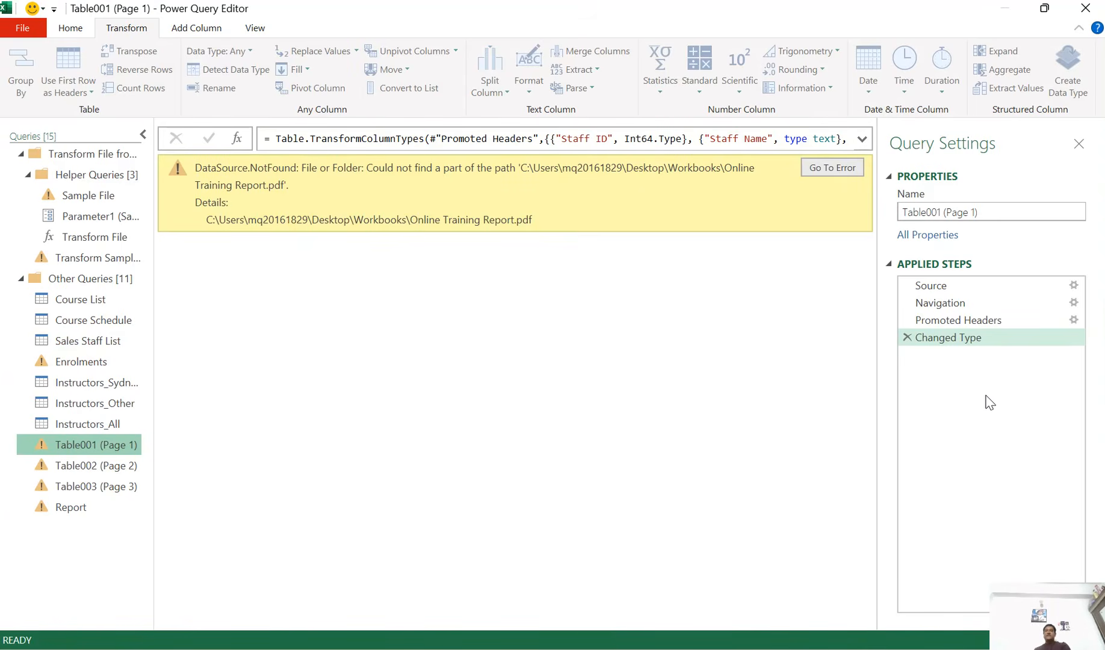
{"action": "left_click", "coordinate": [907, 337]}
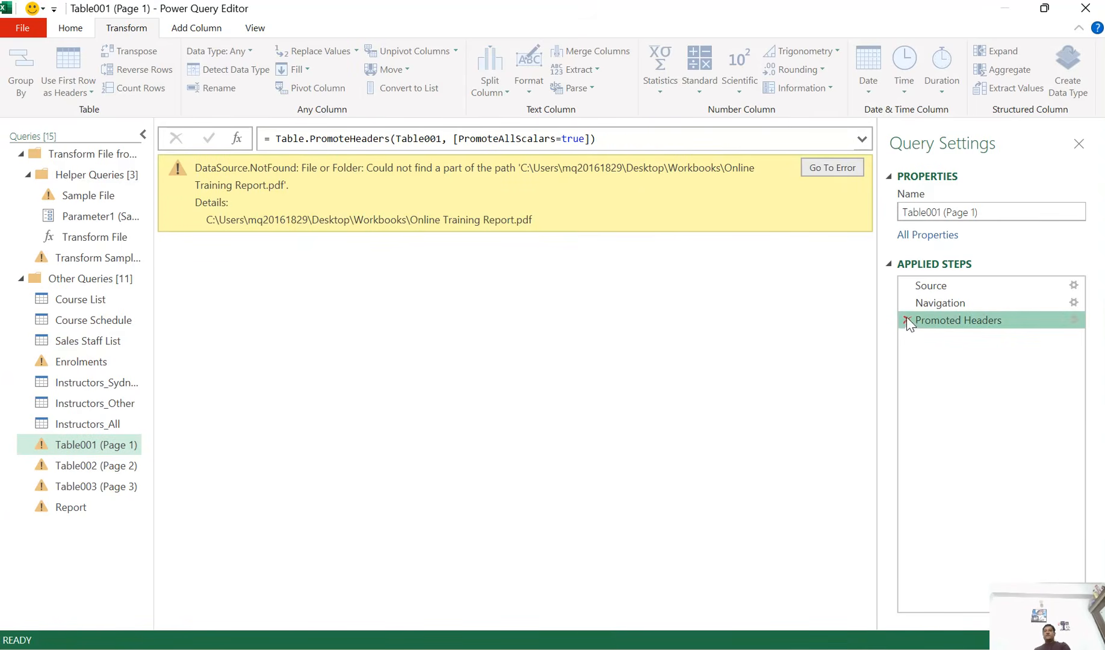
{"action": "left_click", "coordinate": [907, 320]}
{"action": "left_click", "coordinate": [906, 303]}
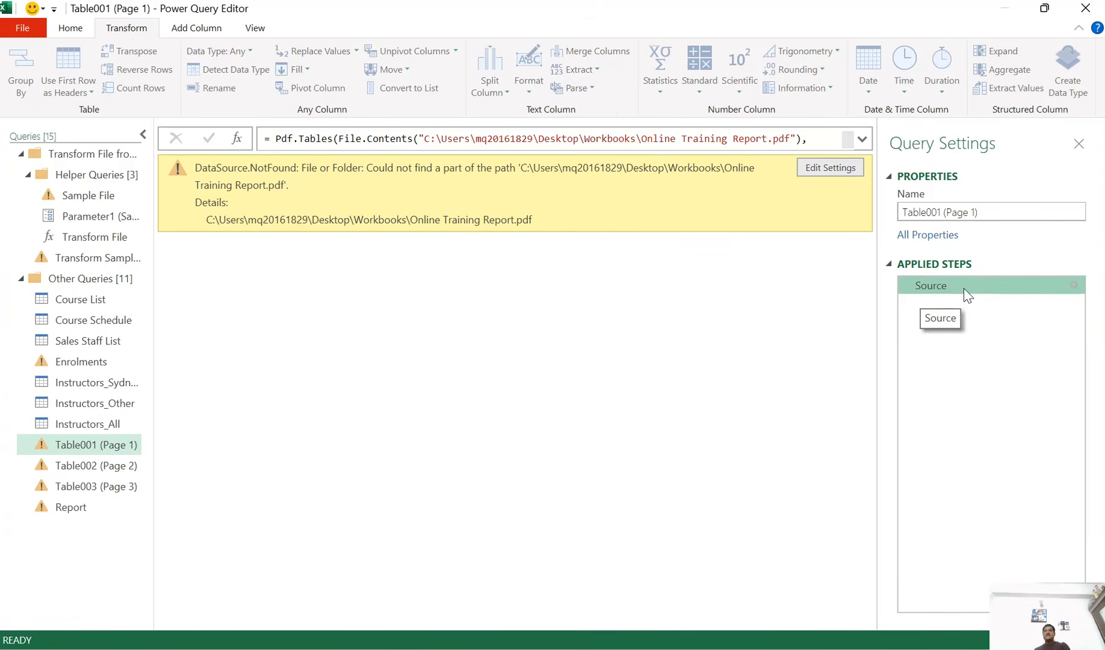
- Change the Table001 (Page 1) query's Source file path to Online Training Report.pdf in the EPT - UNIT - 1 folder
{"action": "left_click", "coordinate": [1073, 285]}
{"action": "left_click", "coordinate": [651, 314]}
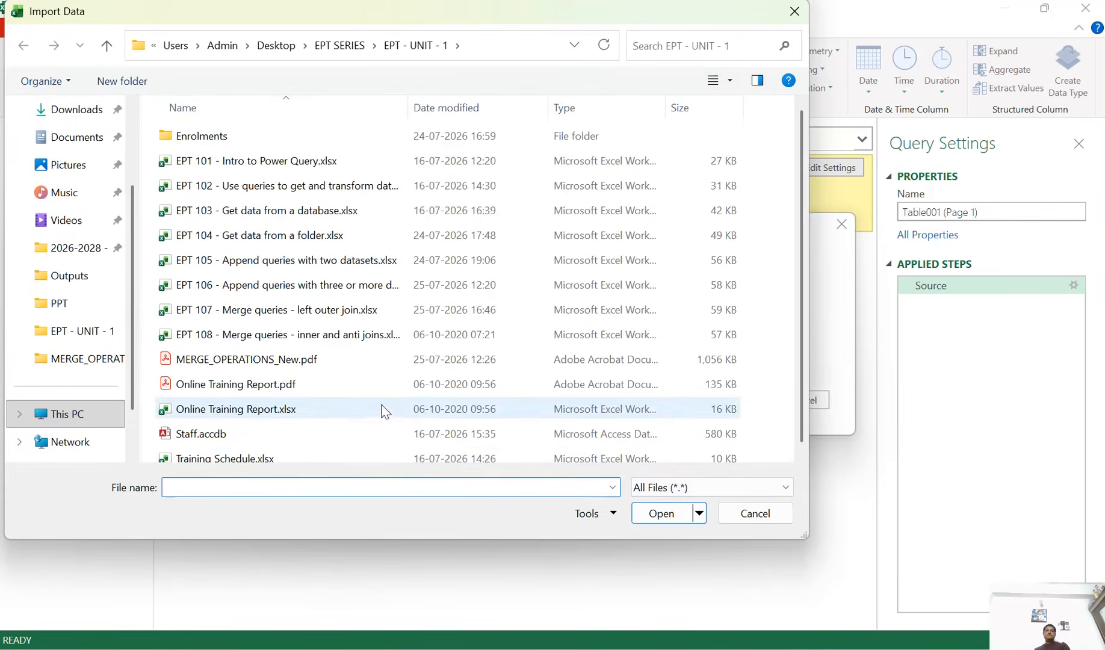
{"action": "left_click", "coordinate": [267, 384]}
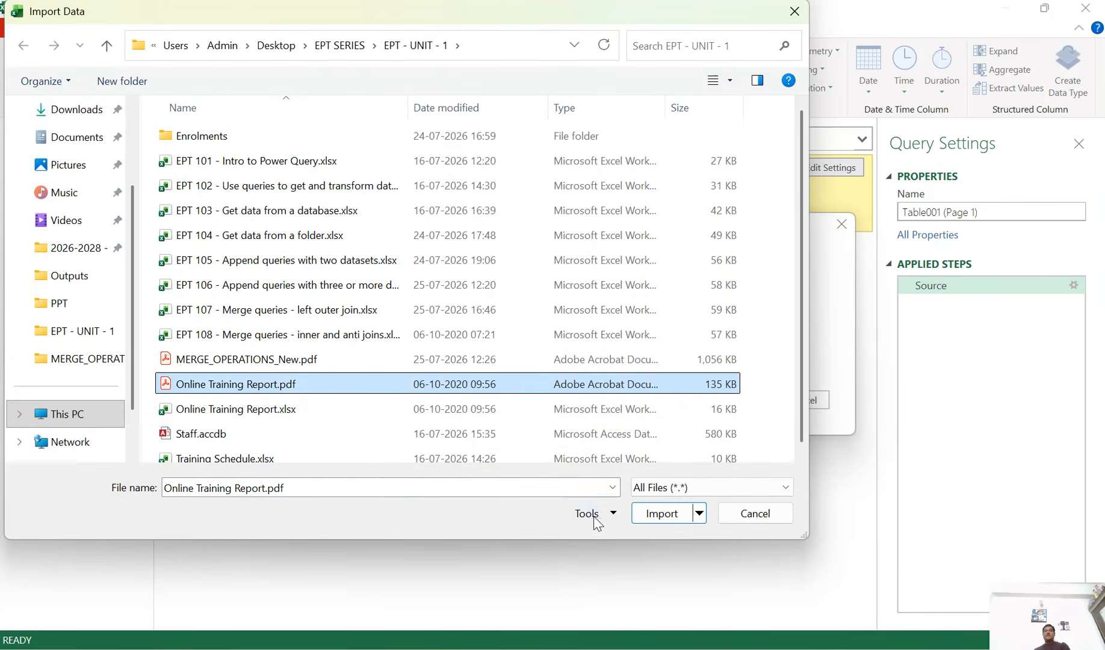
{"action": "left_click", "coordinate": [648, 516]}
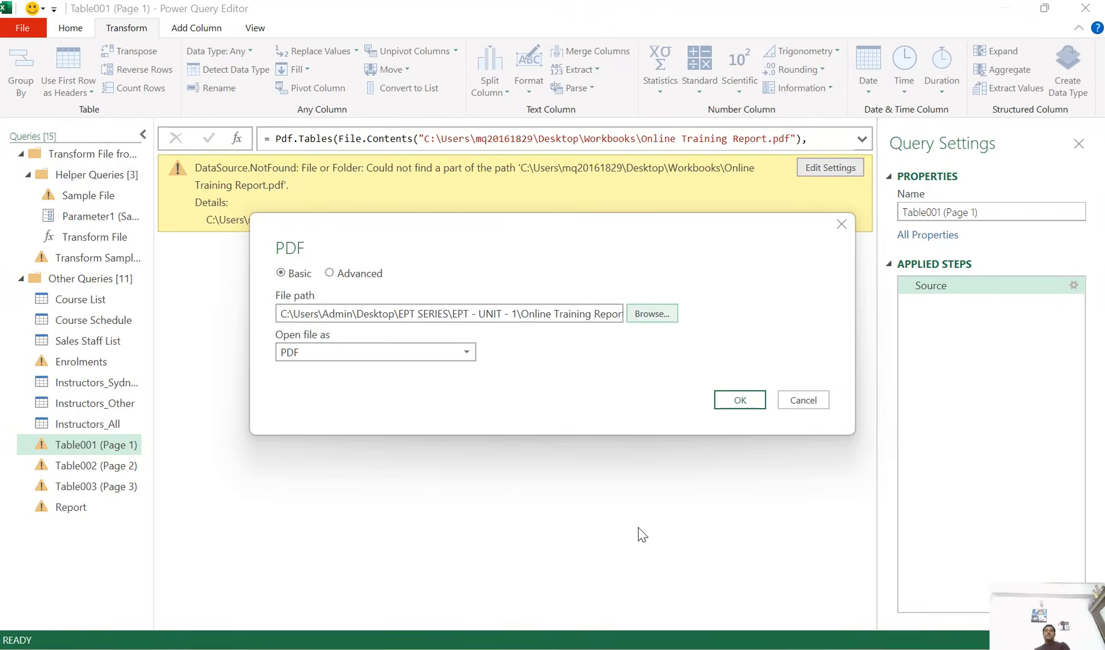
{"action": "left_click", "coordinate": [730, 399]}
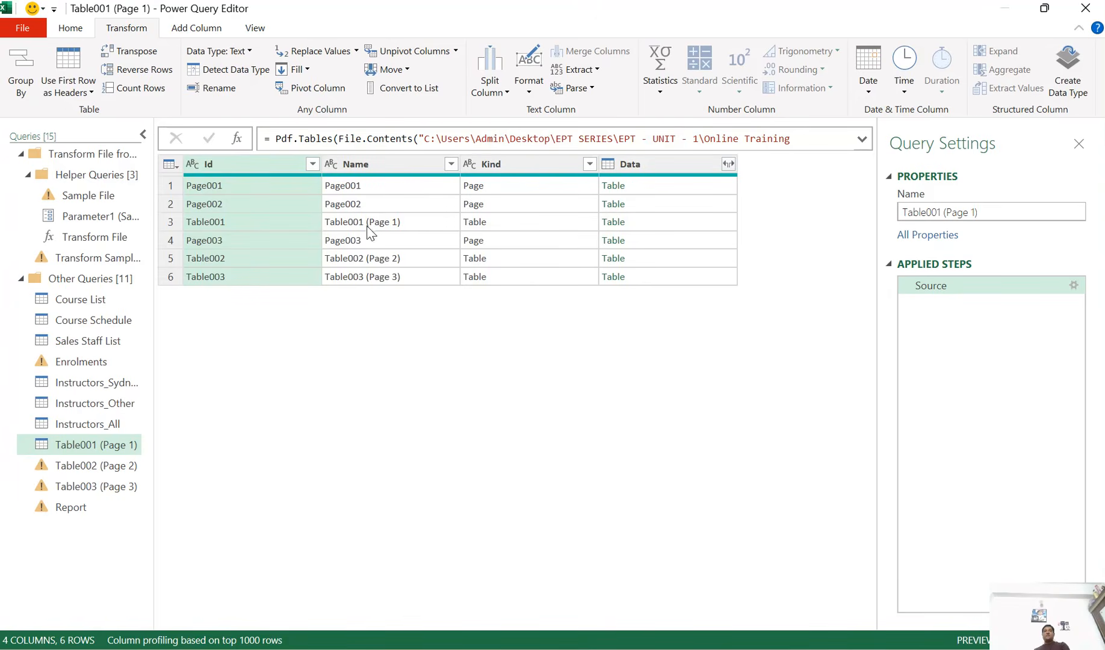
- Filter the Name column of the PDF source to keep only Table001 (Page 1)
{"action": "left_click", "coordinate": [451, 164]}
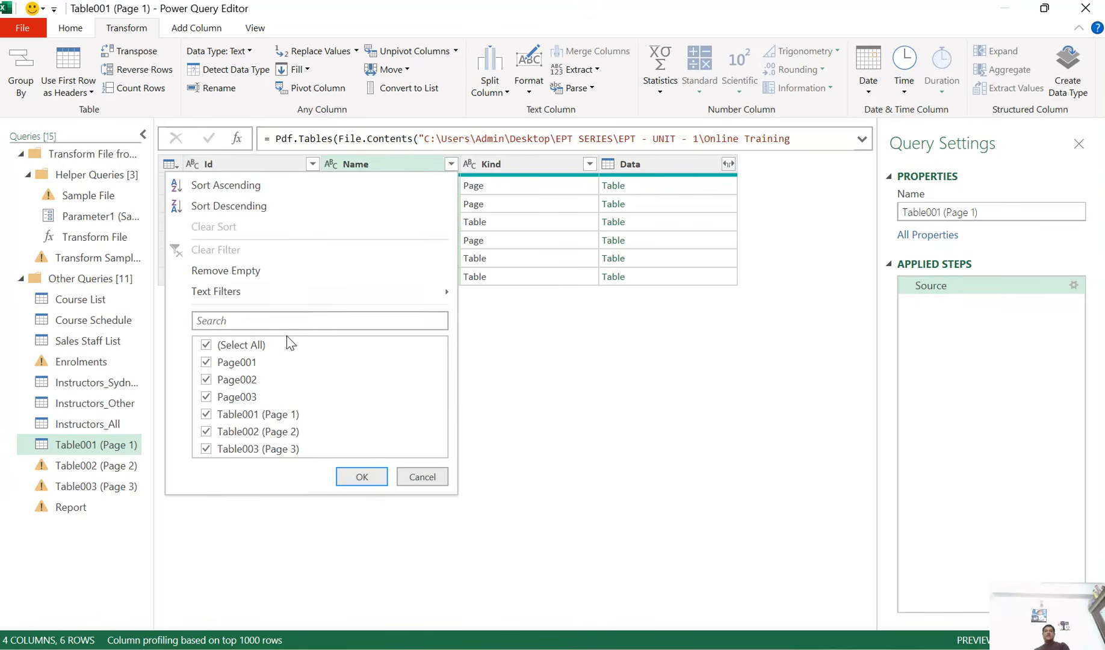
{"action": "left_click", "coordinate": [274, 415]}
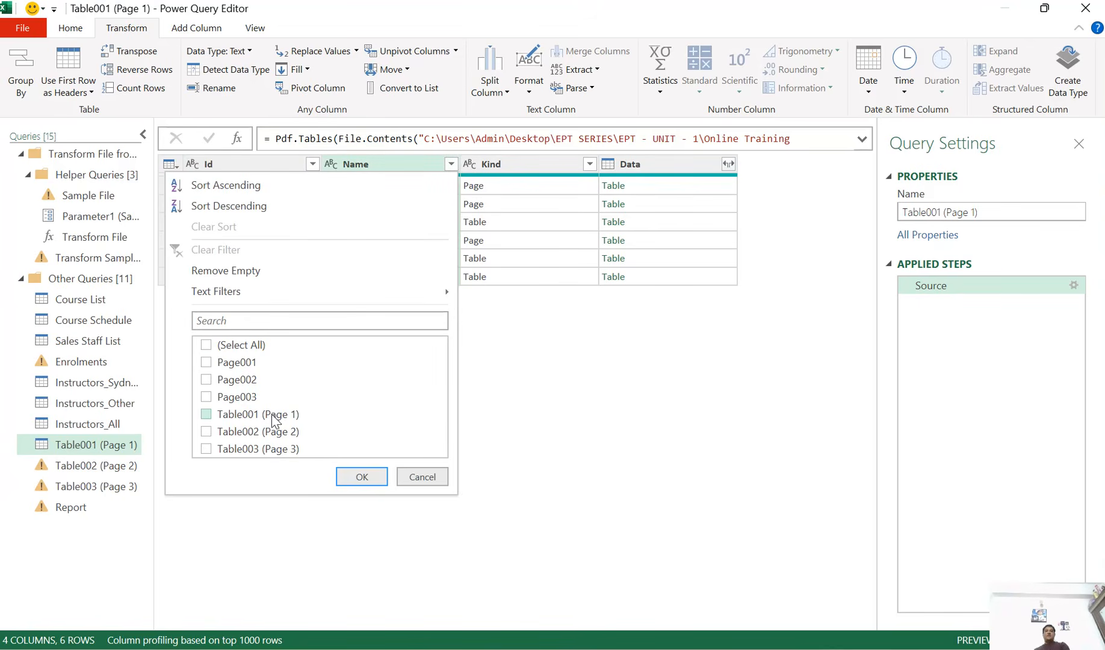
{"action": "left_click", "coordinate": [209, 417]}
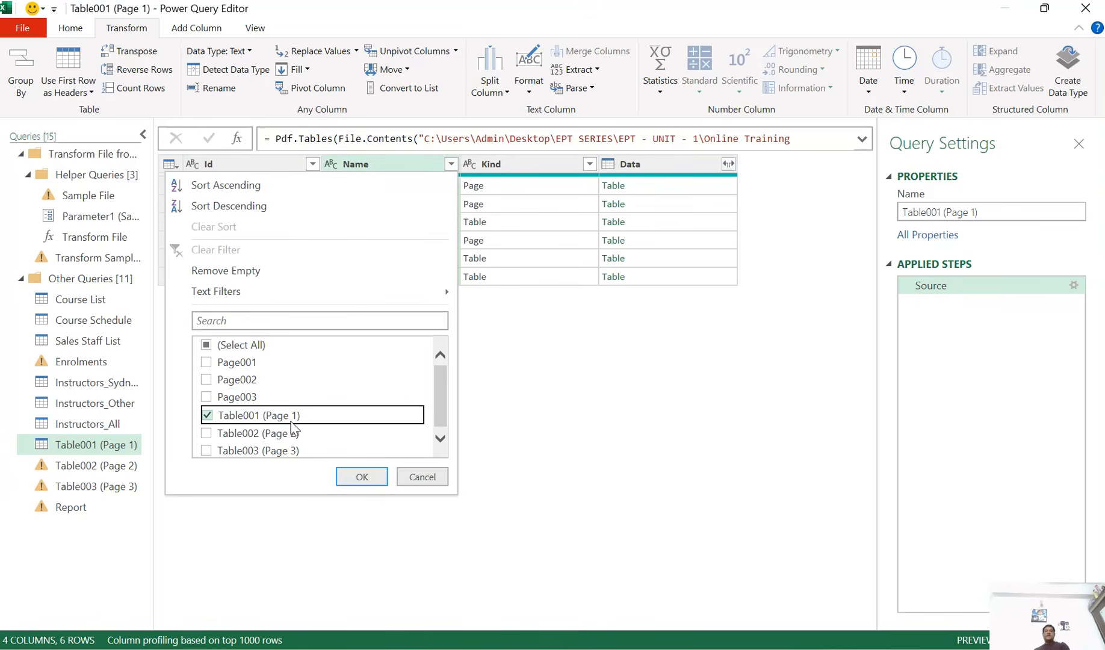
{"action": "left_click", "coordinate": [368, 479]}
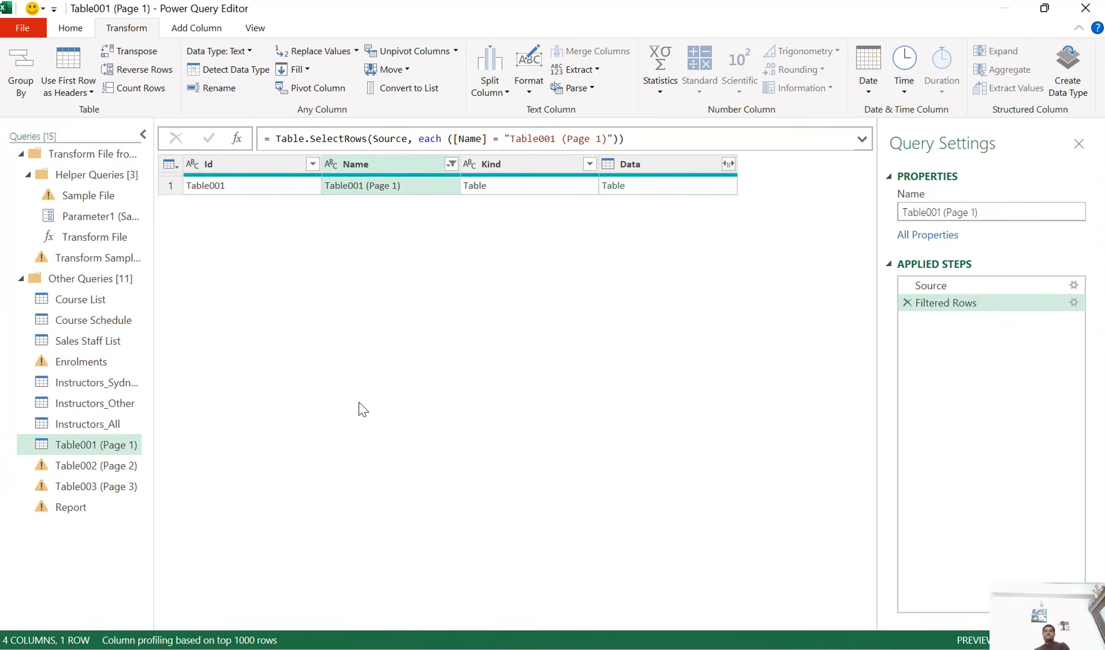
- Keep only the Data column and expand Column1, Column2 and Column3 without the original column name as prefix
{"action": "right_click", "coordinate": [652, 171]}
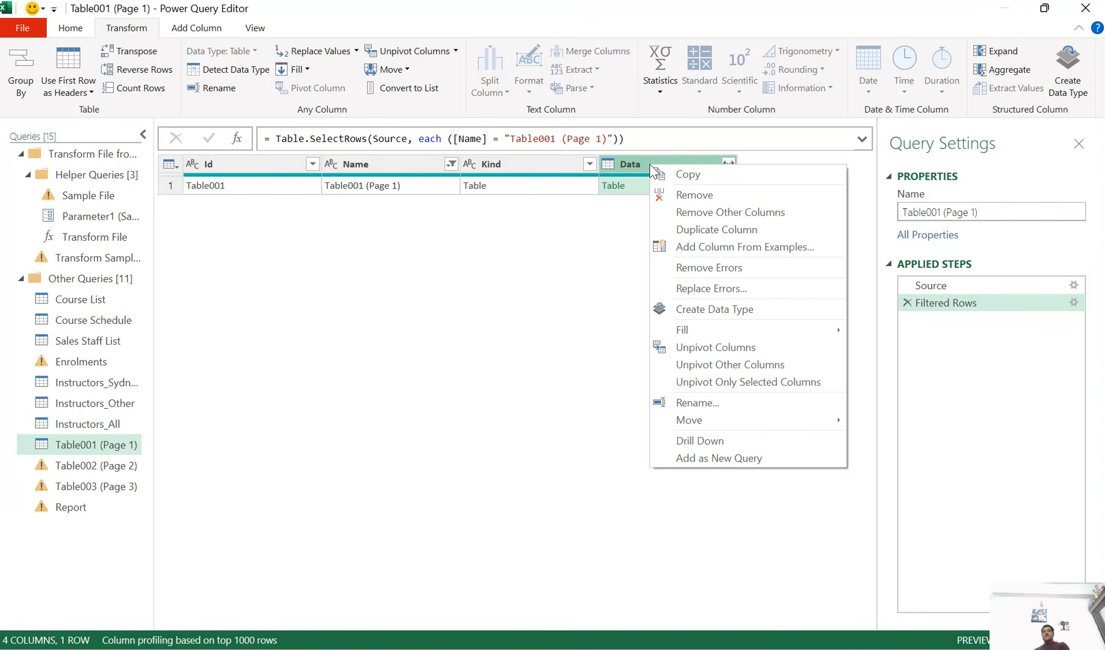
{"action": "left_click", "coordinate": [737, 211]}
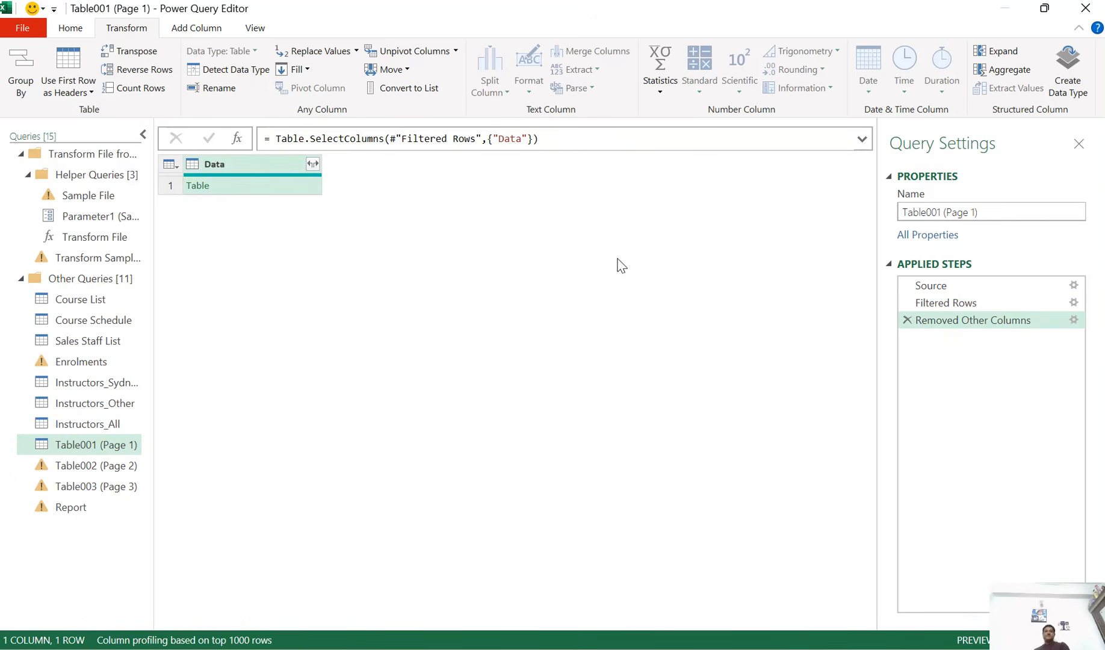
{"action": "left_click", "coordinate": [313, 164]}
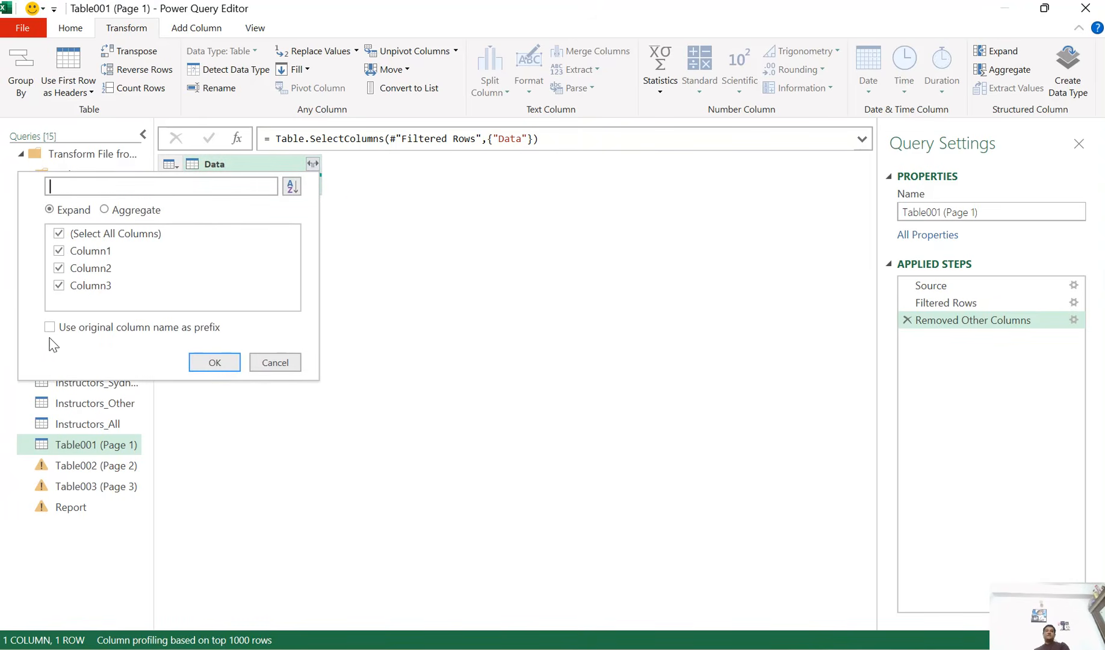
{"action": "left_click", "coordinate": [215, 362]}
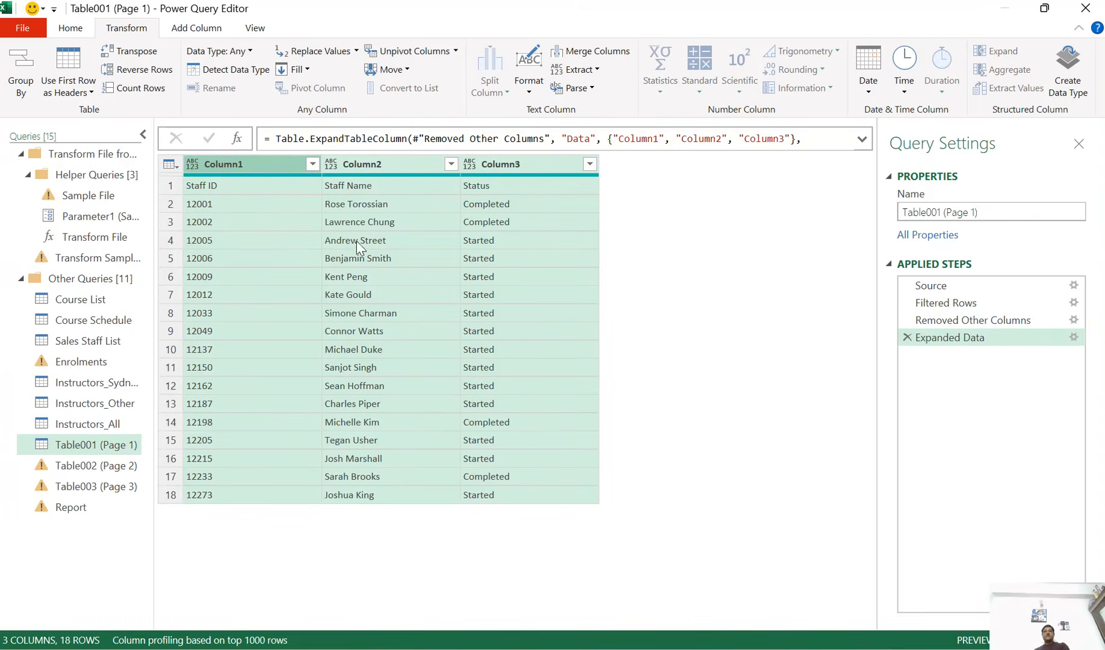
- Promote the first row of the Table001 (Page 1) query to column headers
{"action": "left_click", "coordinate": [362, 186]}
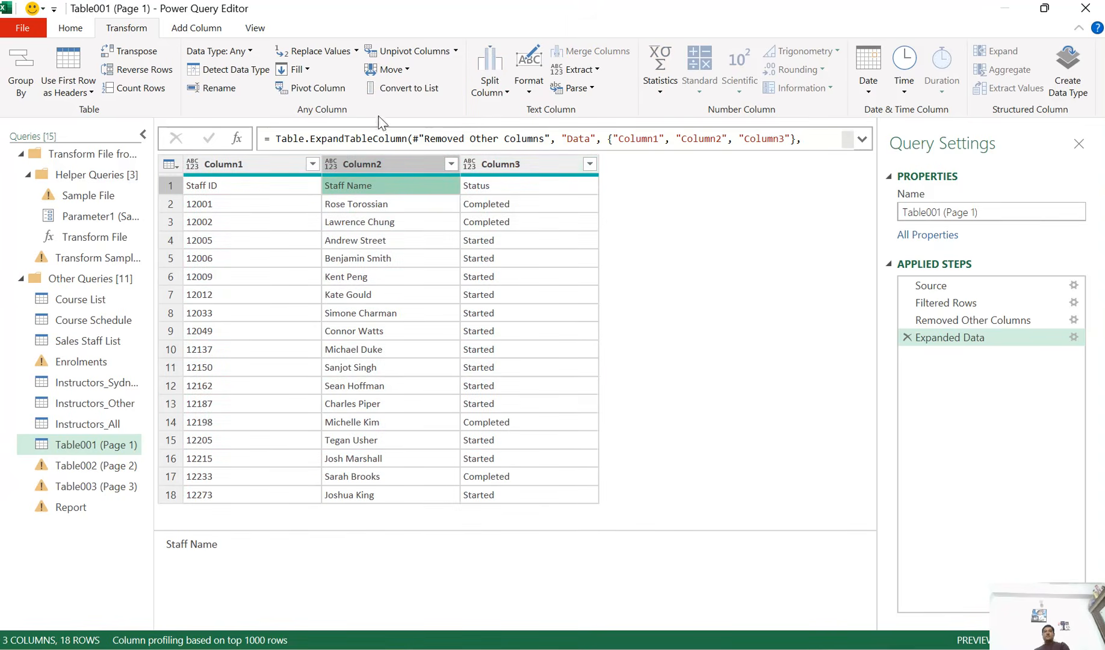
{"action": "left_click", "coordinate": [71, 29]}
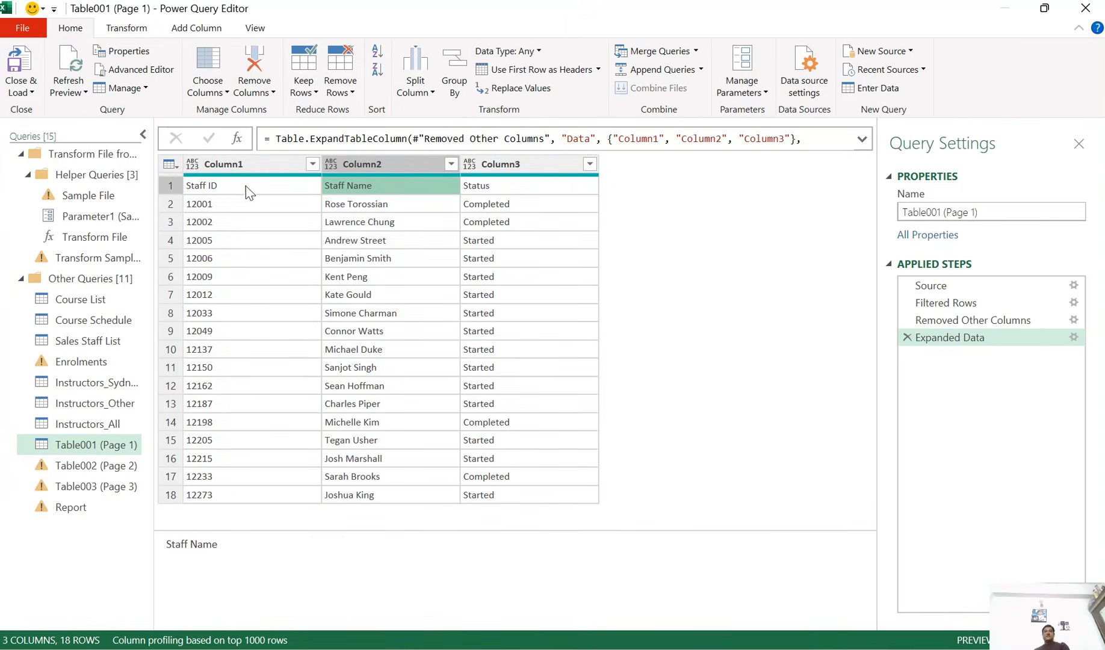
{"action": "left_click", "coordinate": [523, 71]}
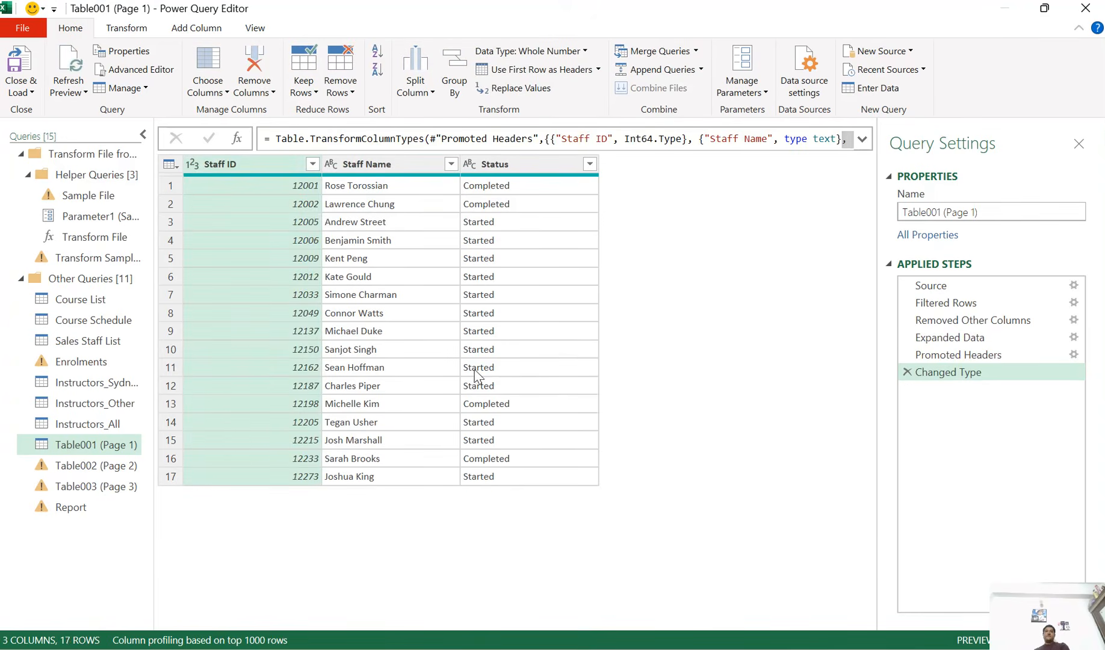
- Set the Staff ID column of the Table001 (Page 1) query to the Text type, replacing the current type conversion
{"action": "left_click", "coordinate": [192, 163]}
{"action": "left_click", "coordinate": [229, 342]}
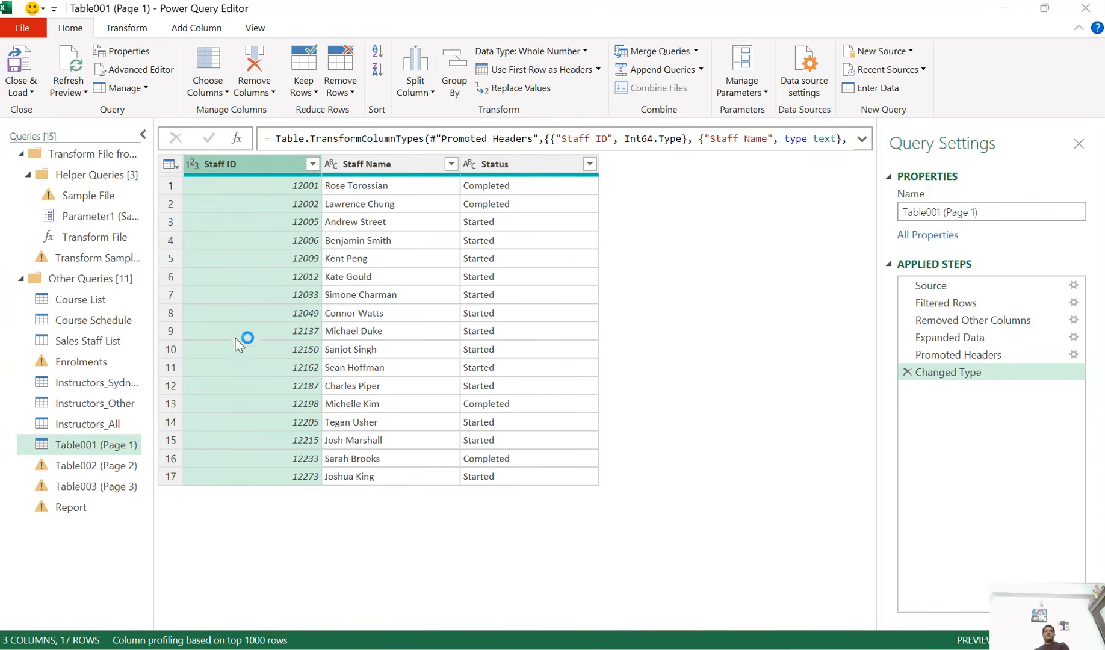
{"action": "left_click", "coordinate": [544, 374]}
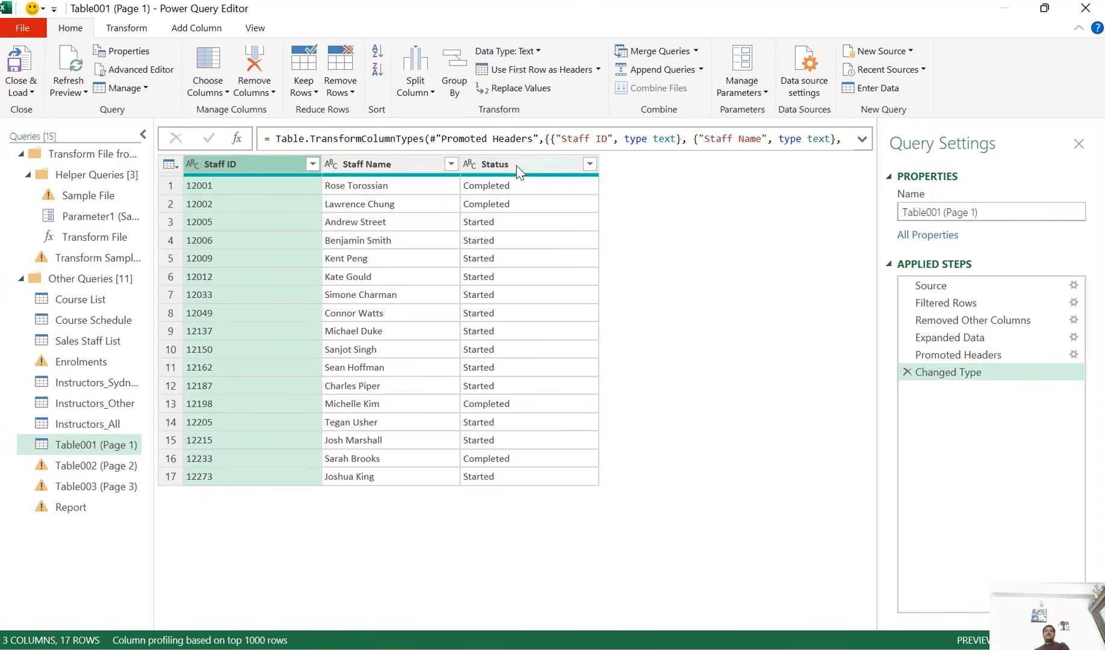
- Delete the Renamed Columns, Changed Type and Navigation steps from the Table002 (Page 2) query
{"action": "left_click", "coordinate": [130, 467]}
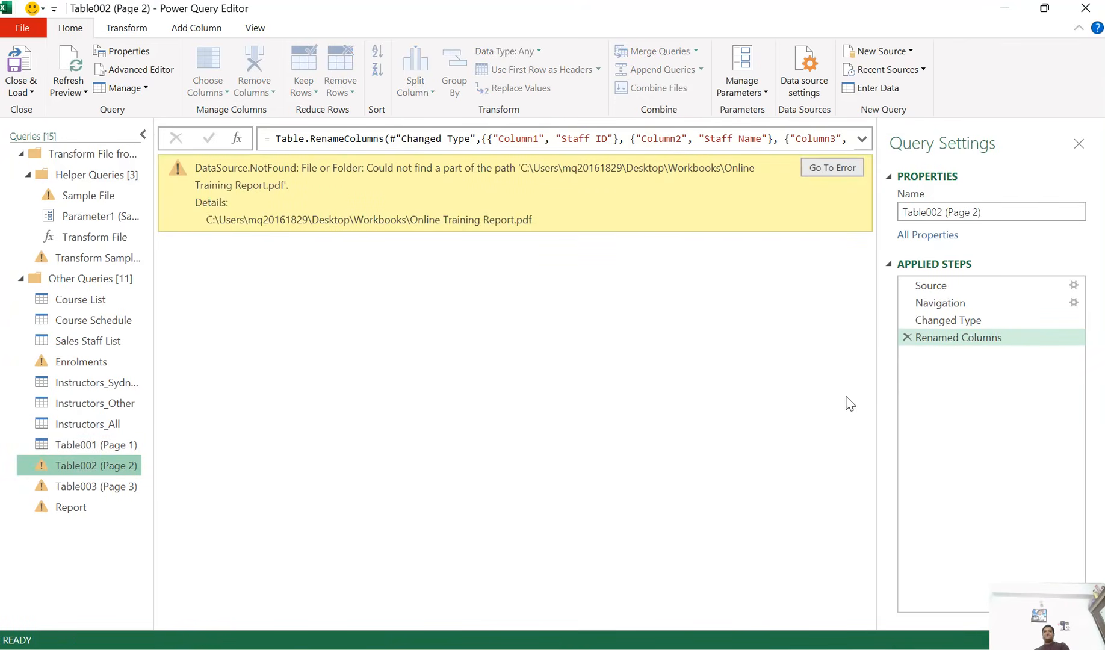
{"action": "left_click", "coordinate": [907, 337]}
{"action": "left_click", "coordinate": [906, 320]}
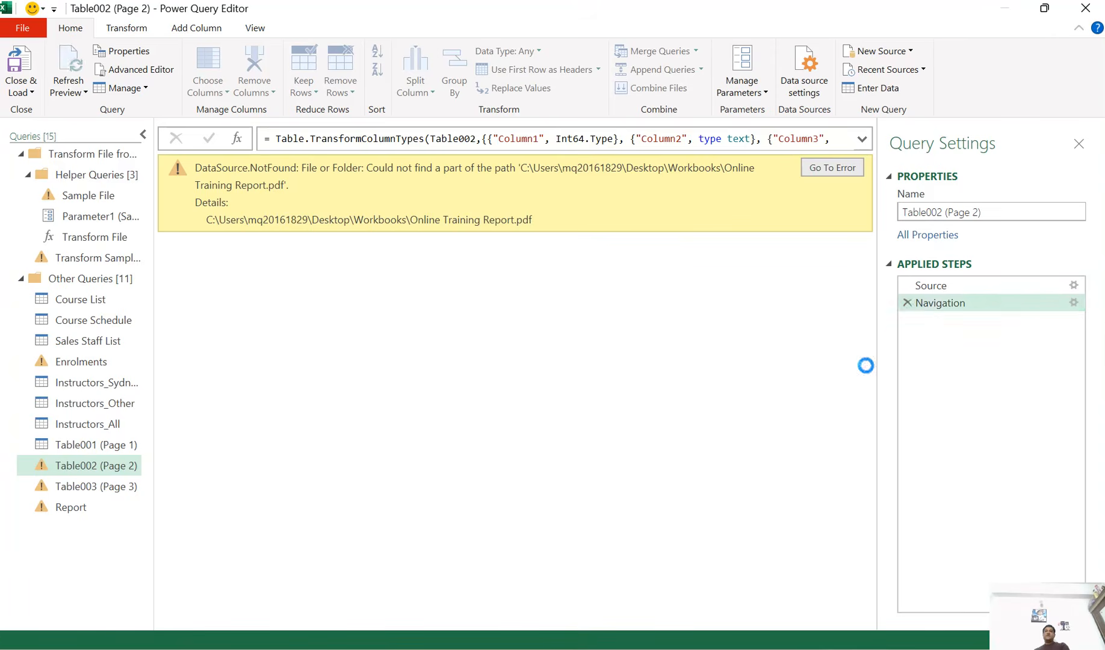
{"action": "left_click", "coordinate": [907, 303]}
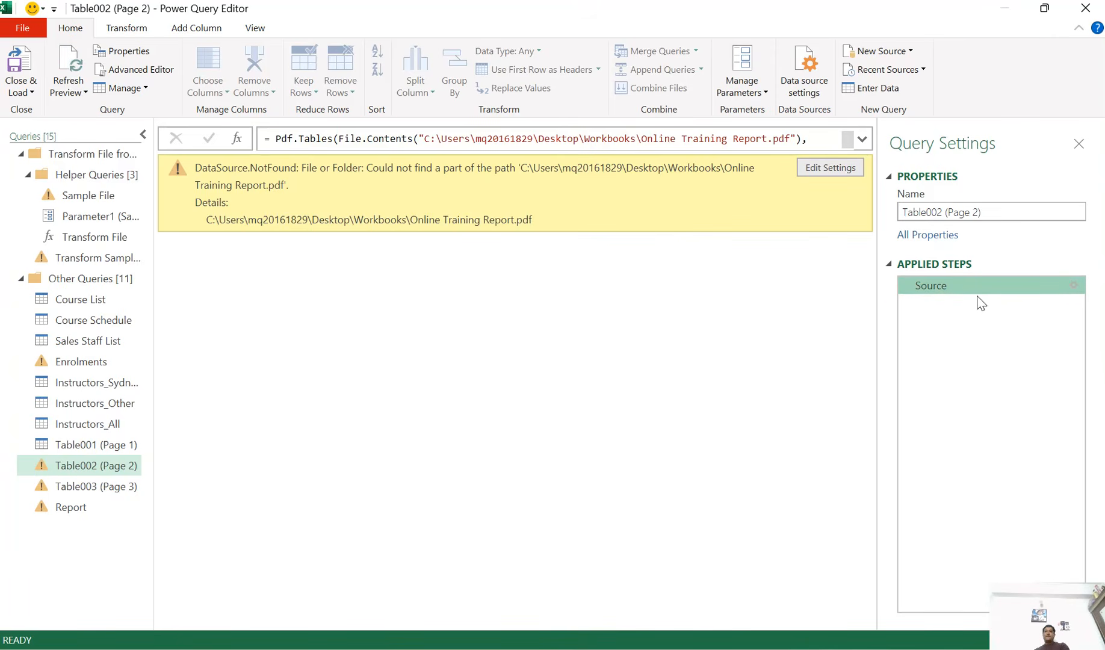
- Change the Table002 (Page 2) query's Source file path to Online Training Report.pdf in the EPT - UNIT - 1 folder
{"action": "left_click", "coordinate": [1073, 285]}
{"action": "left_click", "coordinate": [658, 319]}
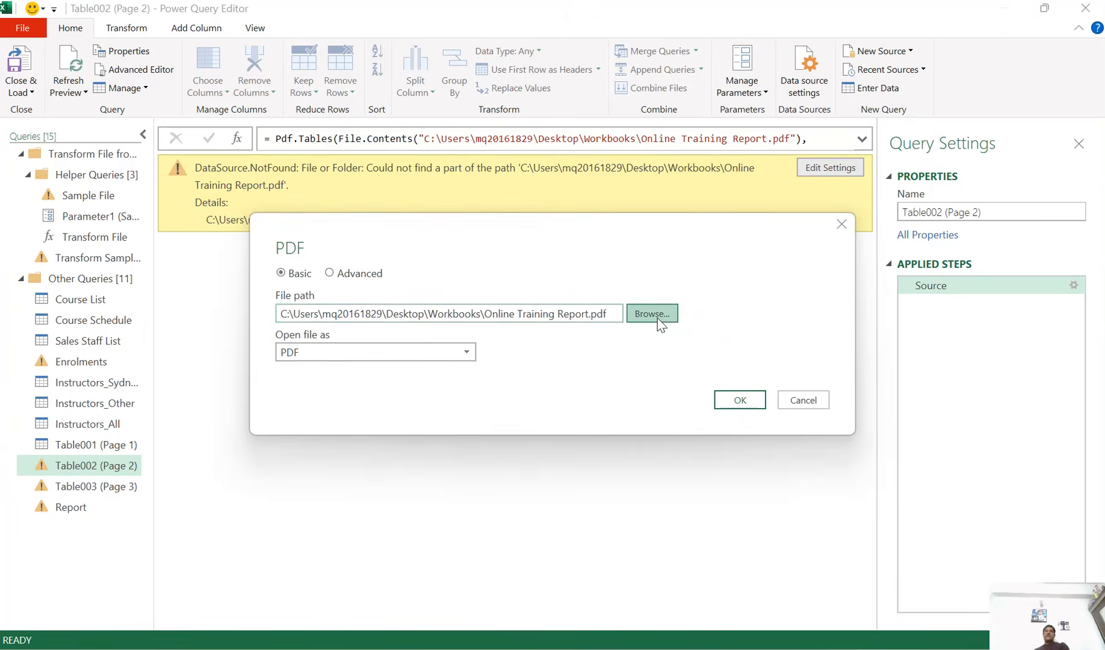
{"action": "left_click", "coordinate": [315, 382]}
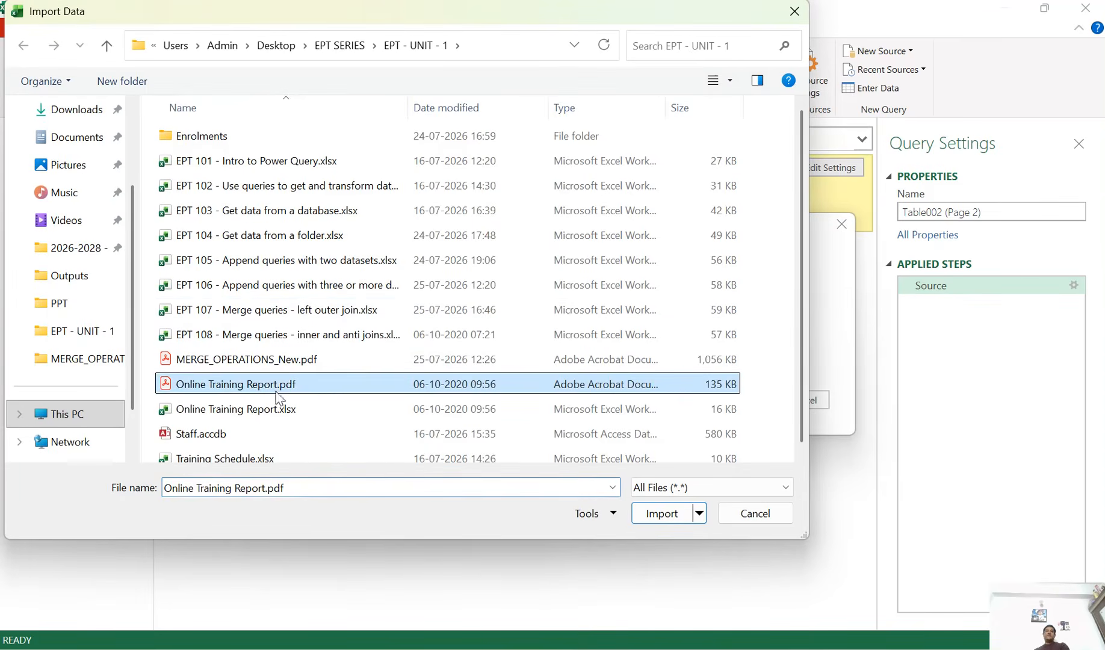
{"action": "left_click", "coordinate": [661, 513]}
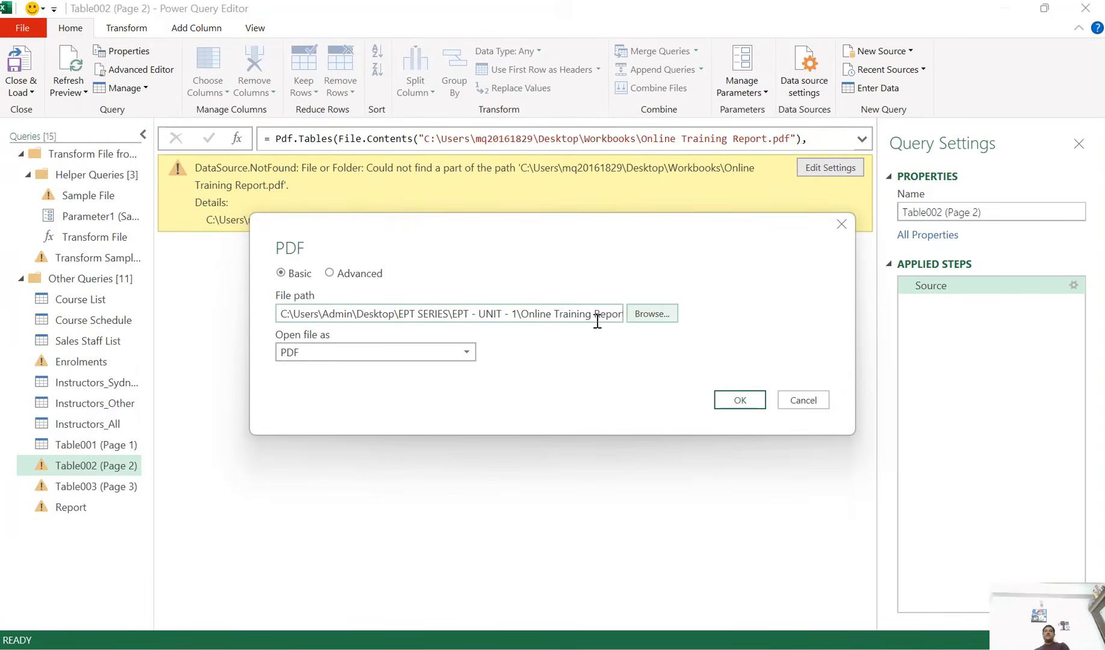
{"action": "left_click", "coordinate": [738, 400]}
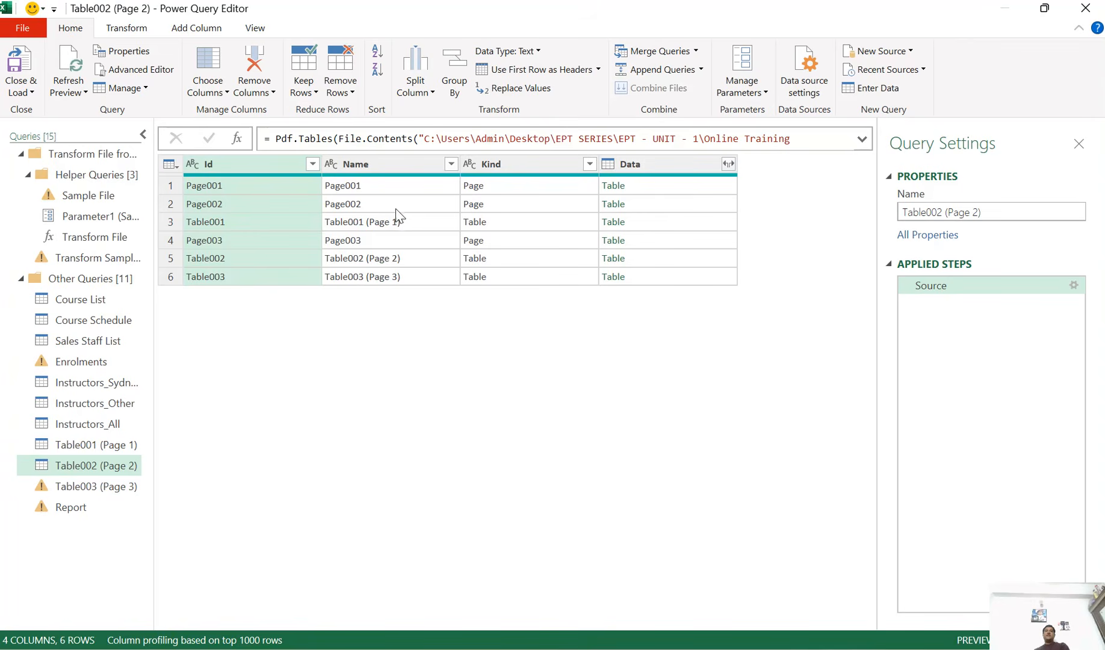
- Filter the Name column of the PDF source to keep only Table002 (Page 2)
{"action": "left_click", "coordinate": [451, 165]}
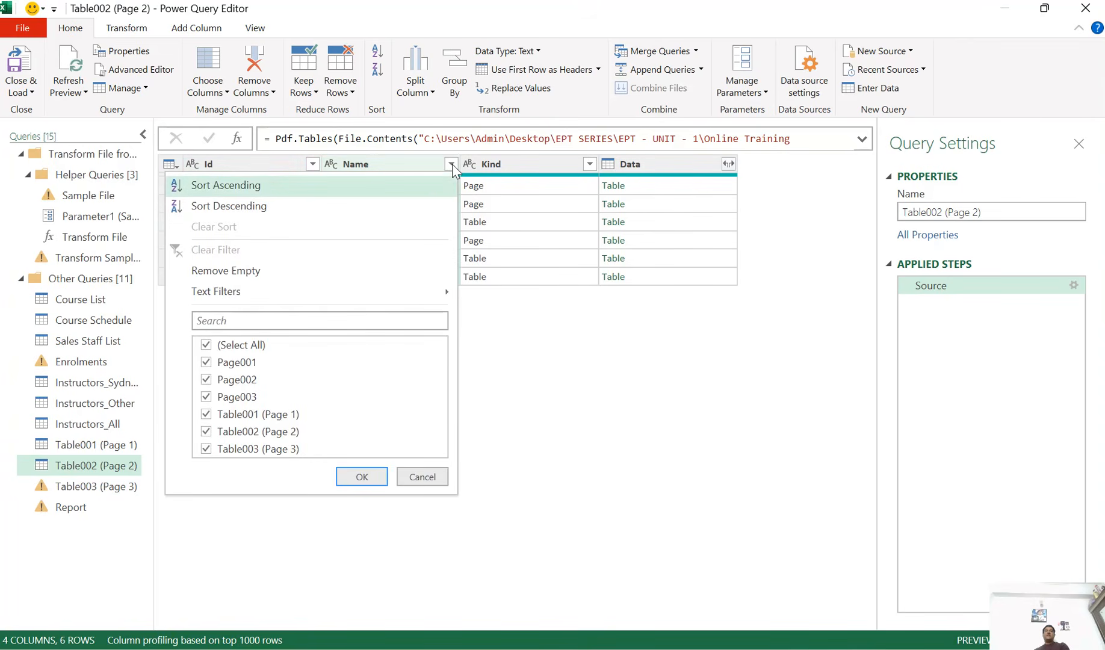
{"action": "left_click", "coordinate": [228, 344]}
{"action": "left_click", "coordinate": [284, 432]}
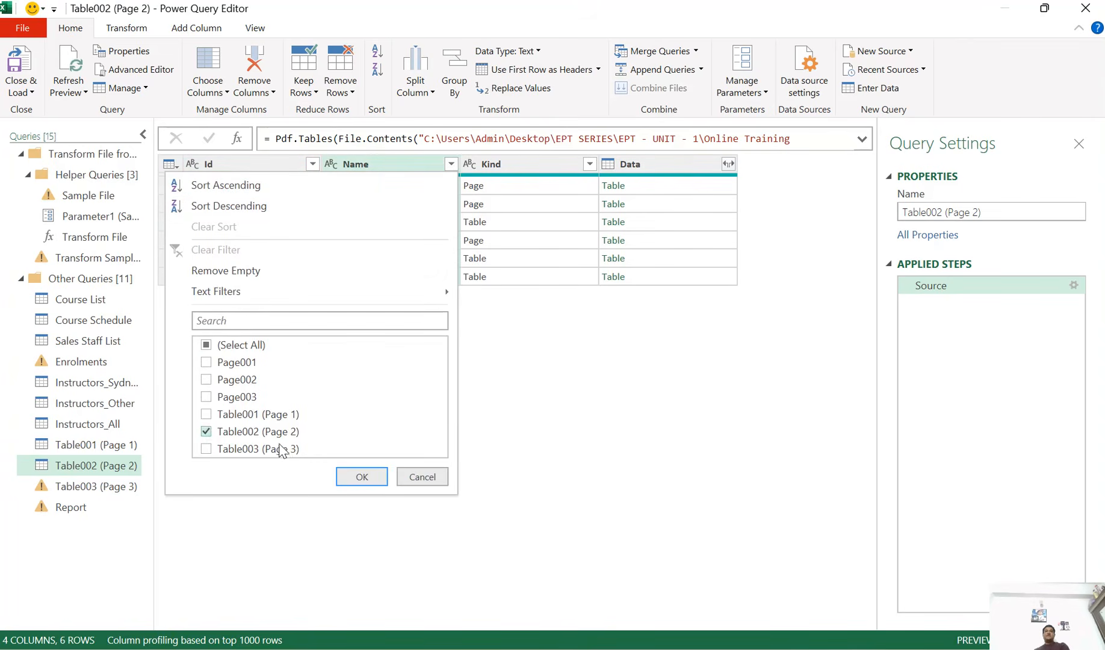
{"action": "left_click", "coordinate": [359, 478]}
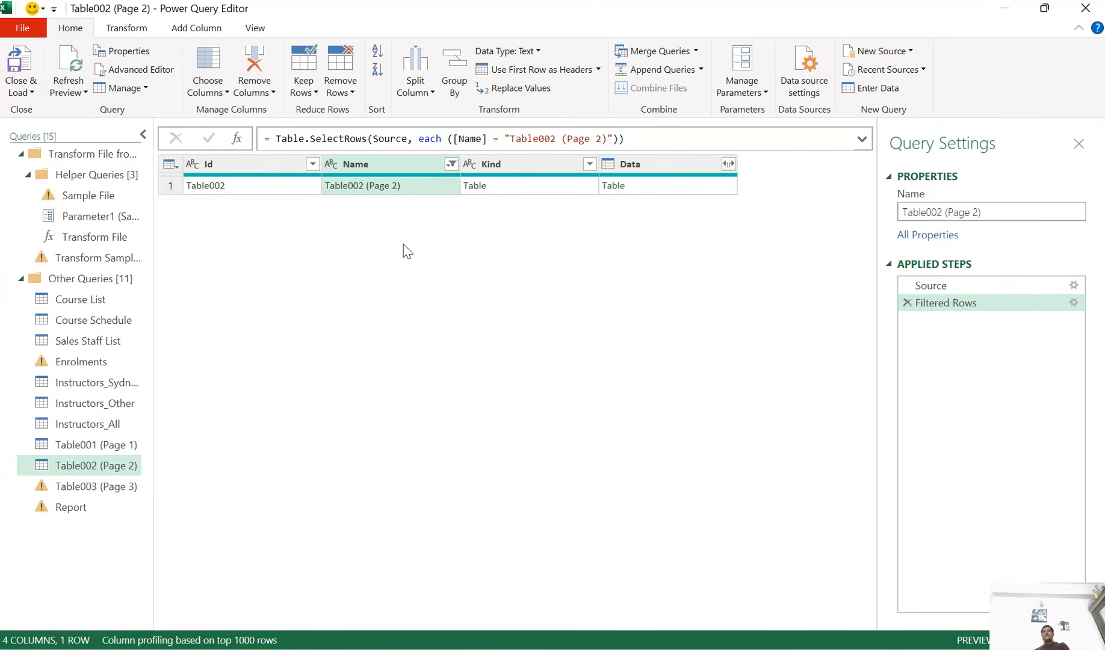
- Keep only the Data column of Table002 (Page 2) and expand Column1, Column2 and Column3 without the original column name as prefix
{"action": "right_click", "coordinate": [645, 169]}
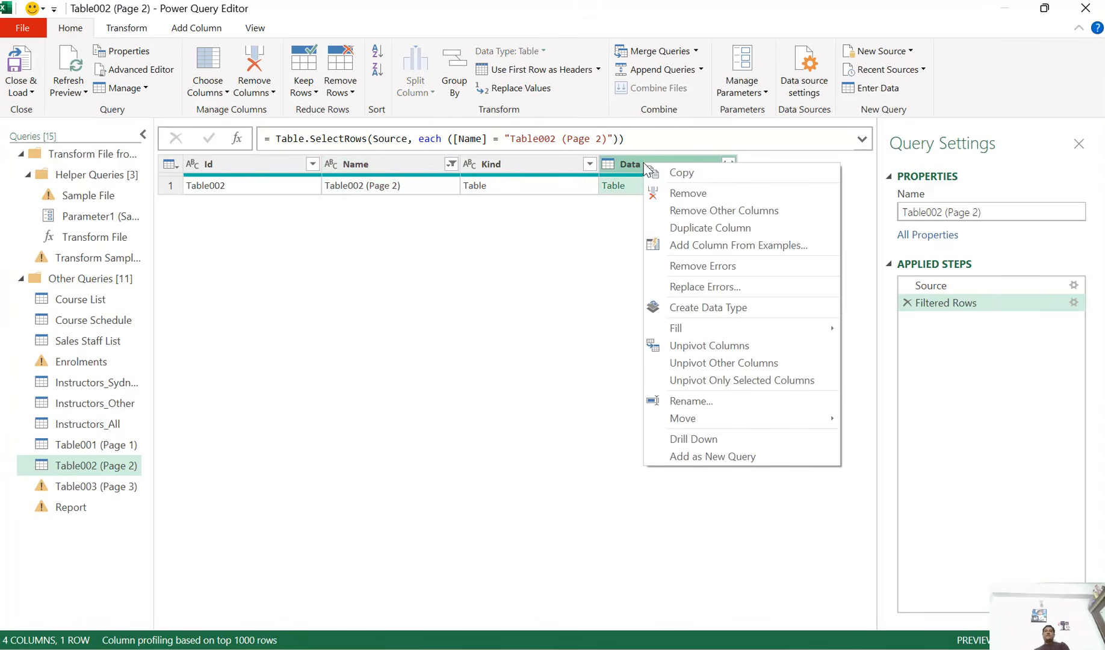
{"action": "left_click", "coordinate": [707, 211]}
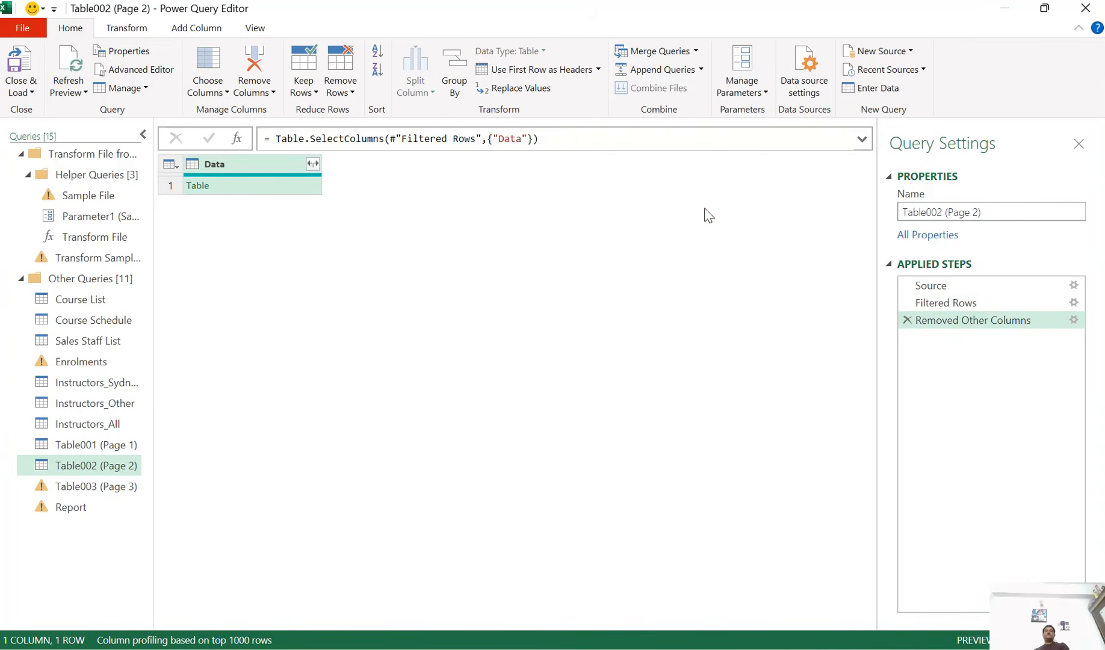
{"action": "left_click", "coordinate": [313, 165]}
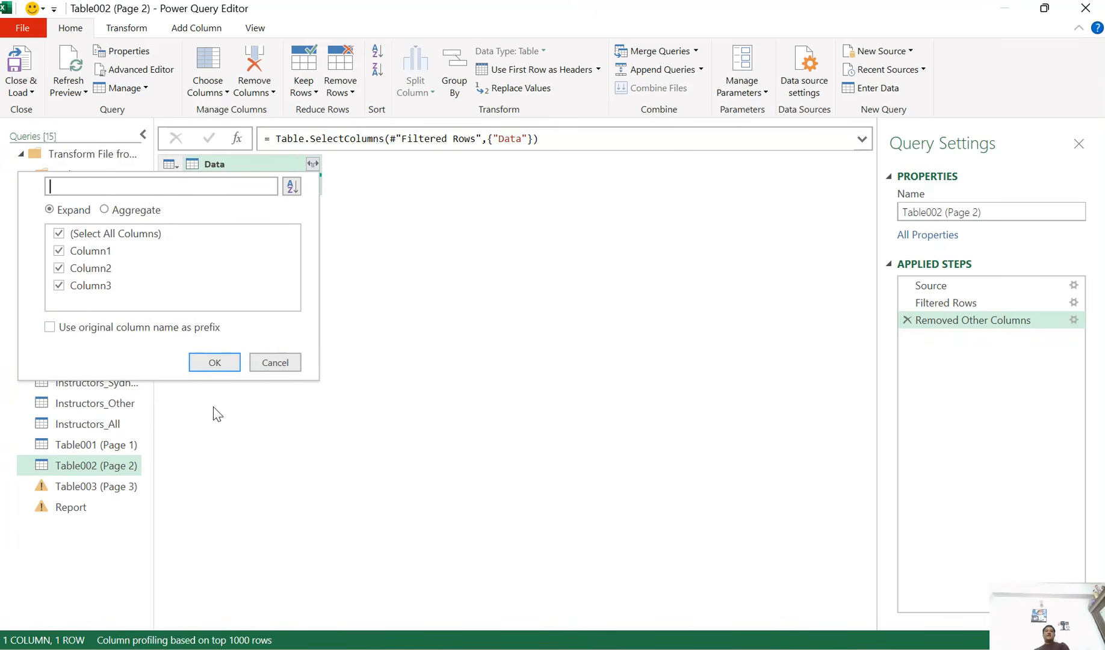
{"action": "left_click", "coordinate": [216, 361]}
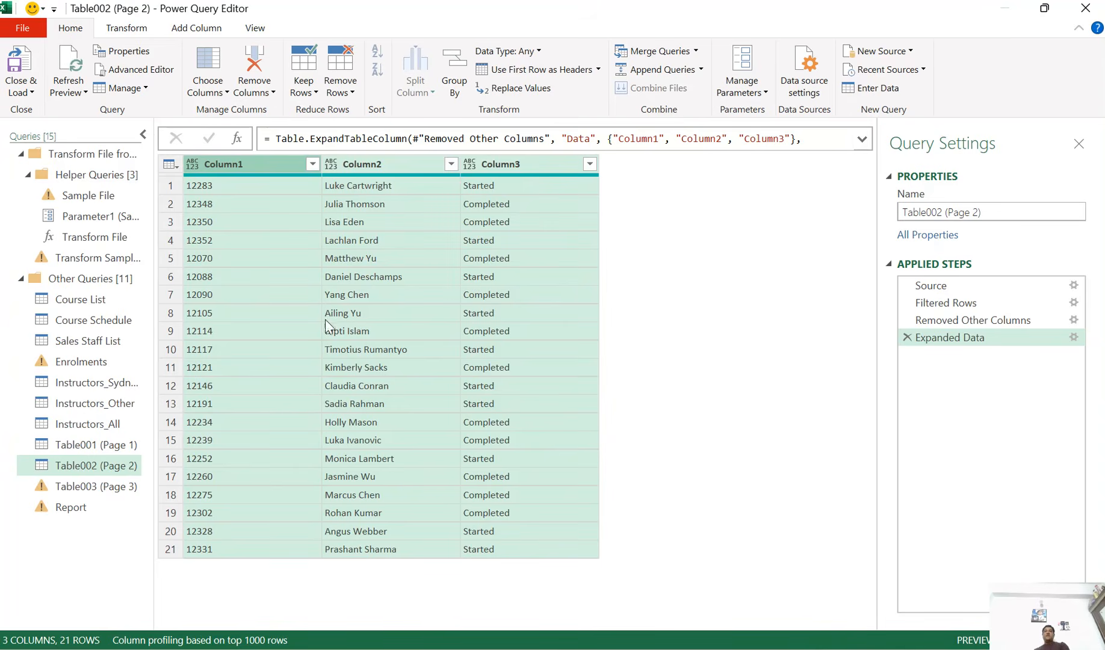
- Rename Column1, Column2 and Column3 of the Table002 (Page 2) query to Staff ID, Staff Name and Status
{"action": "double_click", "coordinate": [237, 166]}
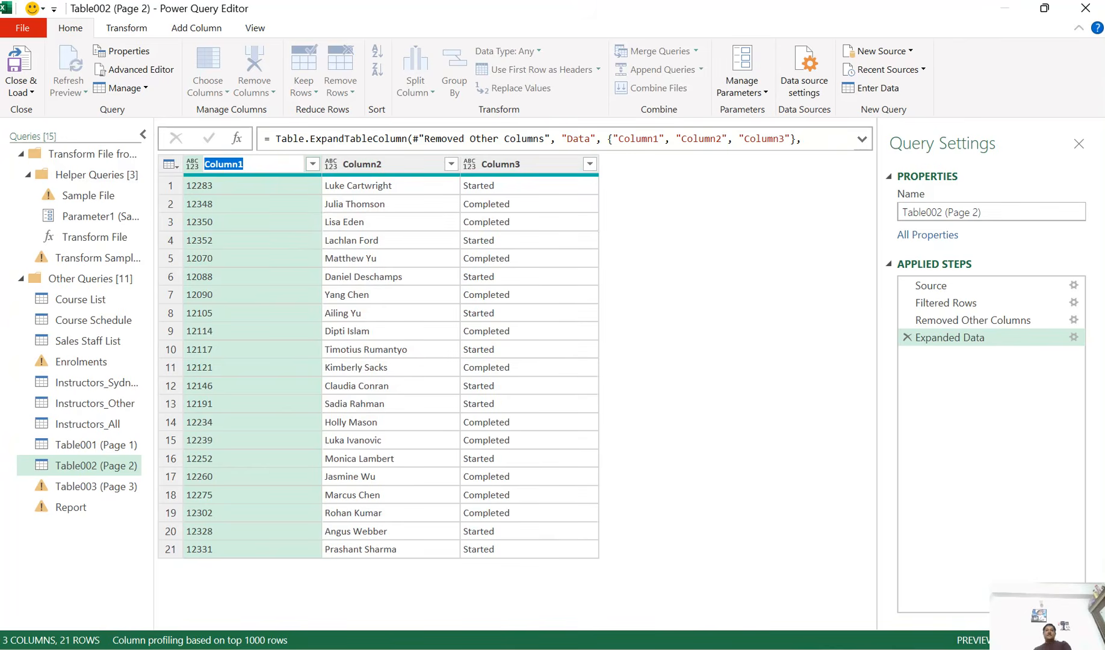
{"action": "type", "text": "Staff ID"}
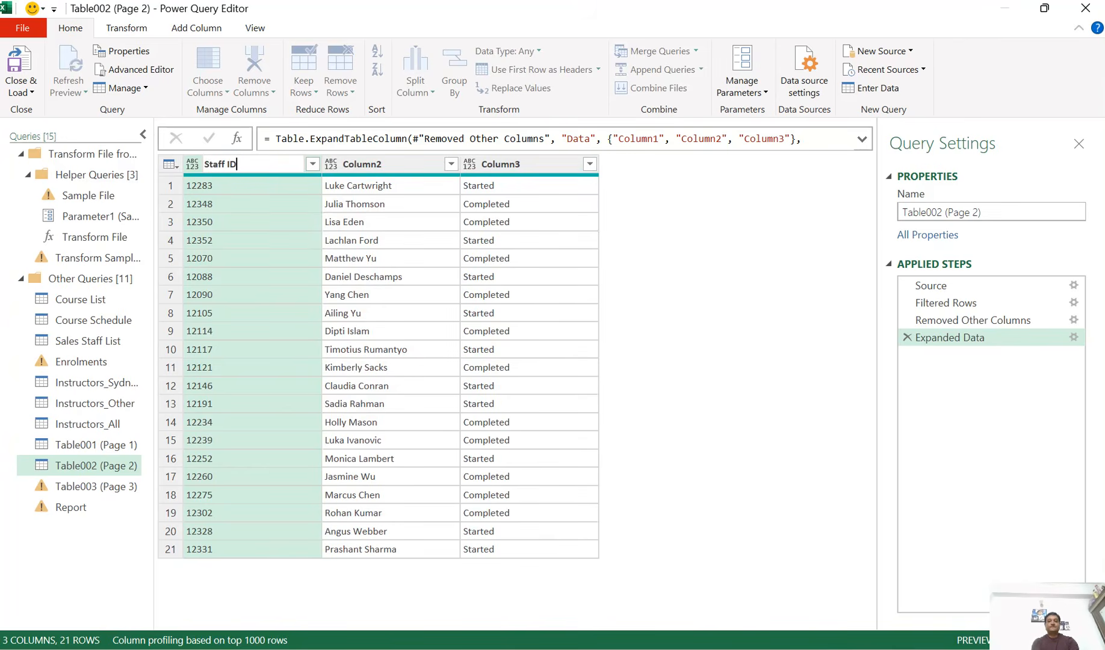
{"action": "key", "text": "Return"}
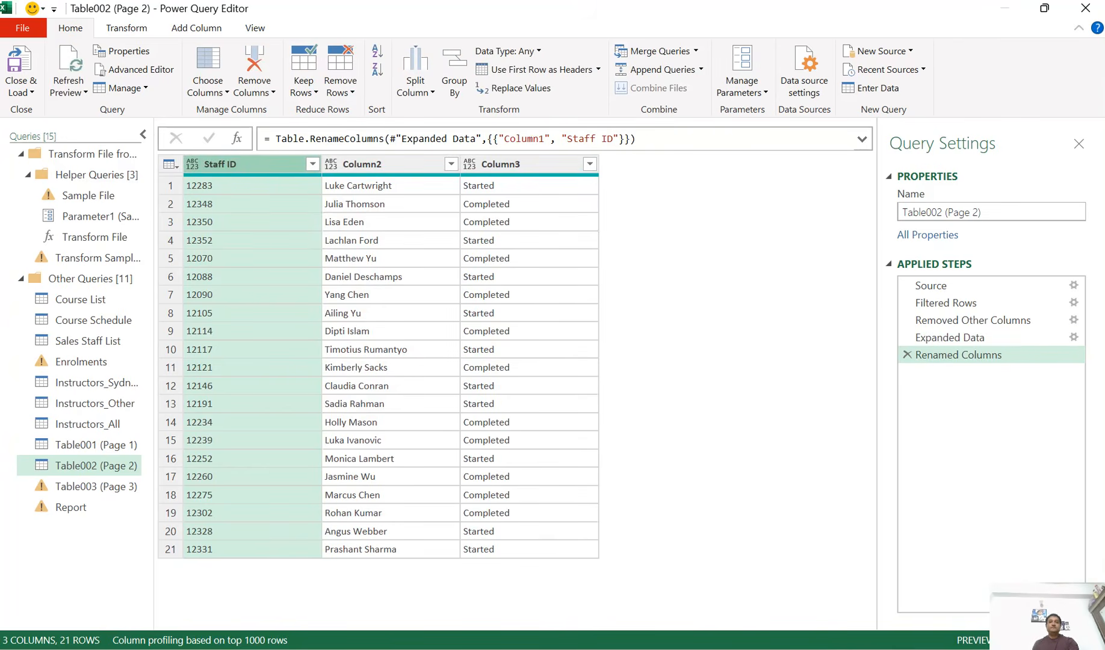
{"action": "double_click", "coordinate": [373, 166]}
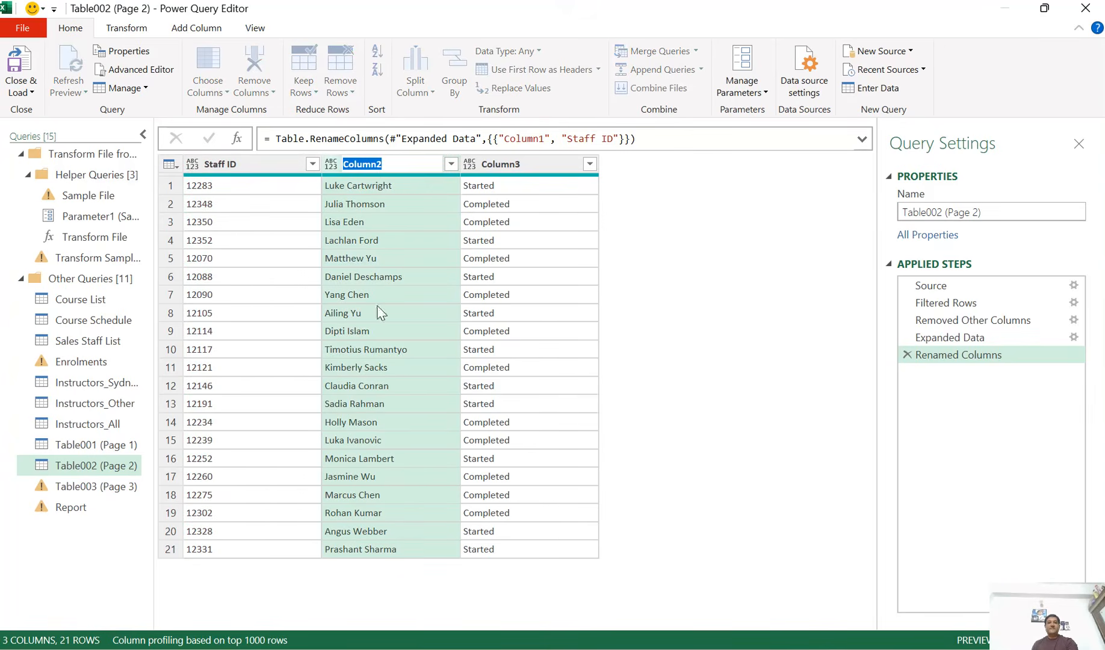
{"action": "type", "text": "Staff Name"}
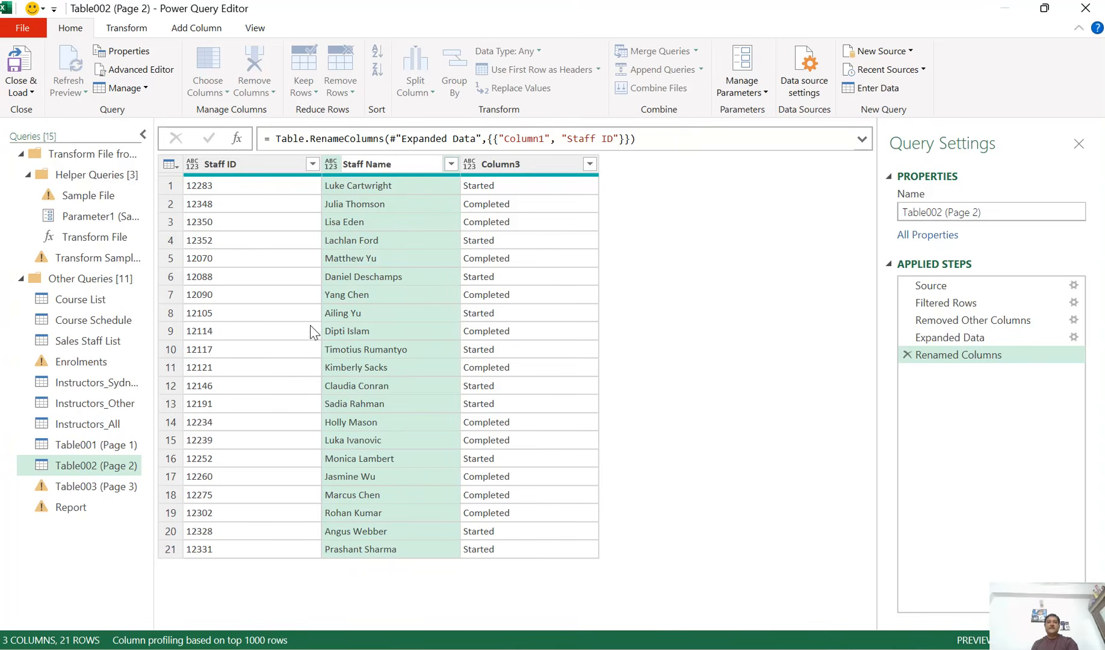
{"action": "key", "text": "Return"}
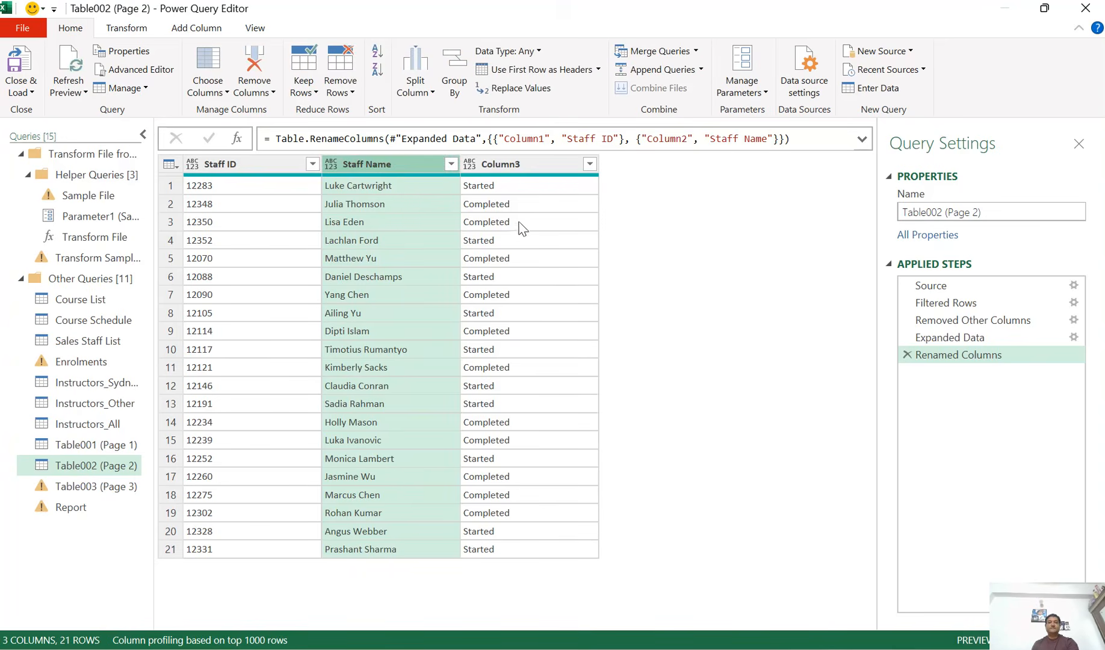
{"action": "double_click", "coordinate": [507, 164]}
{"action": "type", "text": "S"}
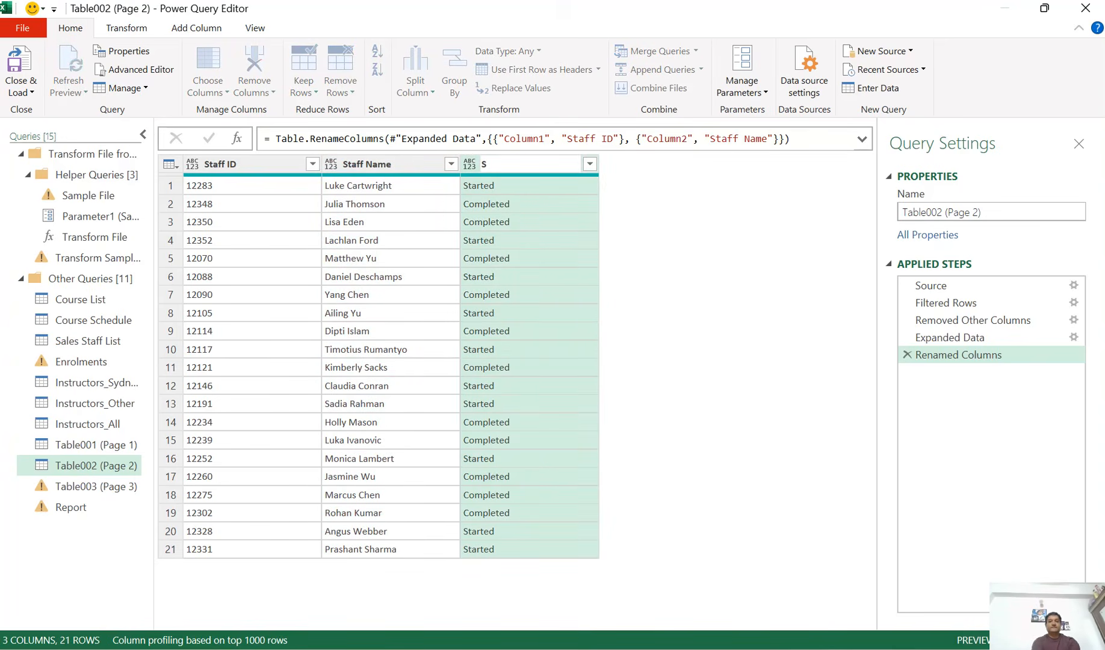
{"action": "type", "text": "tatus"}
{"action": "key", "text": "Return"}
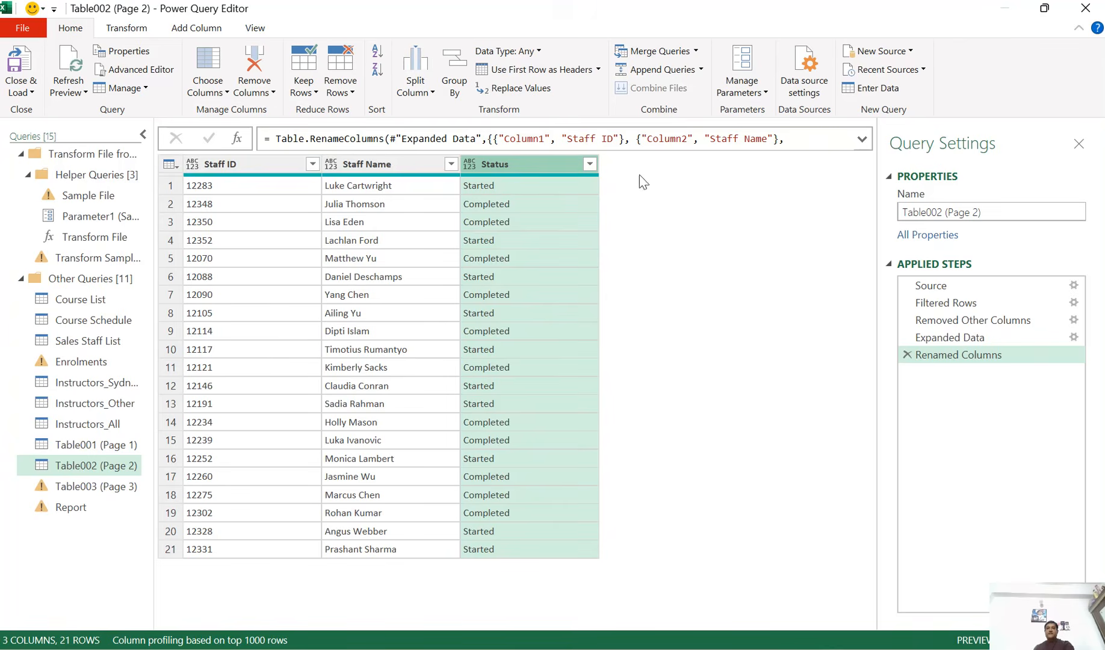
- Copy the complete Table.RenameColumns formula of the Table002 (Page 2) query's Renamed Columns step
{"action": "left_click", "coordinate": [861, 140]}
{"action": "left_click_drag", "start_coordinate": [440, 163], "coordinate": [264, 138]}
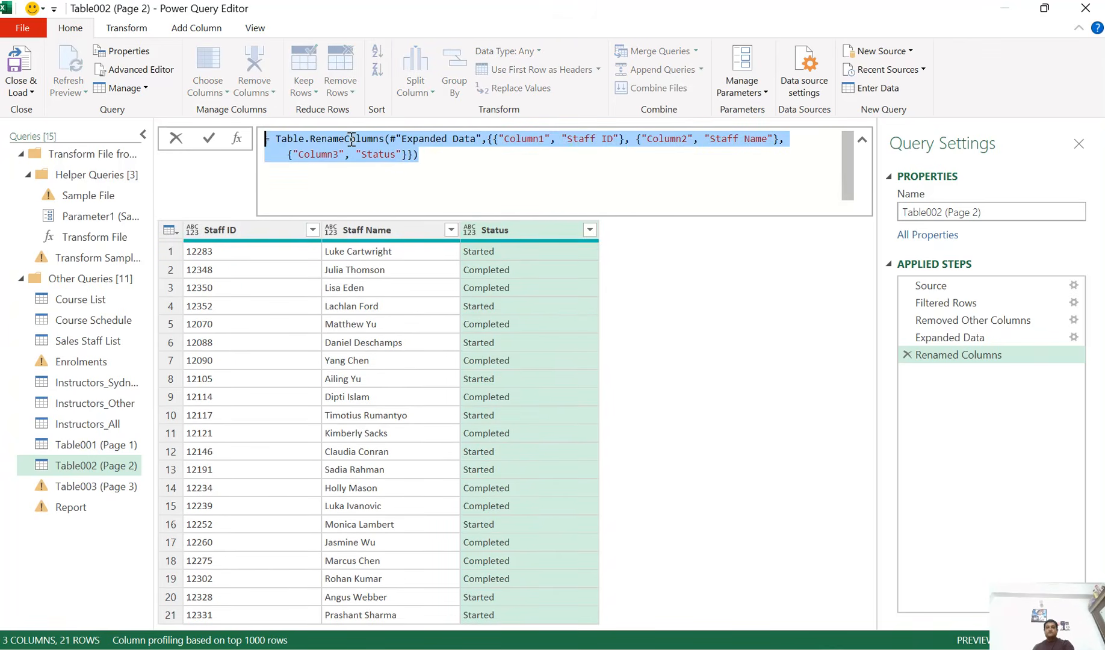
{"action": "right_click", "coordinate": [351, 139]}
{"action": "left_click", "coordinate": [403, 172]}
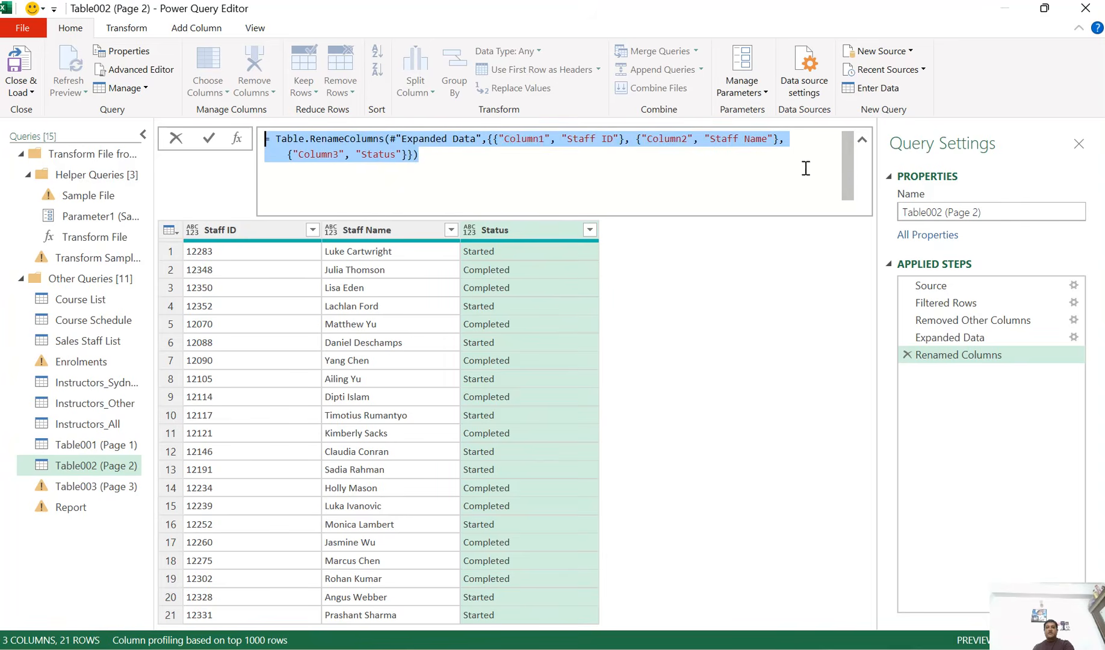
{"action": "left_click", "coordinate": [862, 143]}
- Set the Staff ID, Staff Name and Status columns of the Table002 (Page 2) query to the Text type
{"action": "left_click", "coordinate": [192, 168]}
{"action": "left_click", "coordinate": [193, 168]}
{"action": "left_click", "coordinate": [212, 343]}
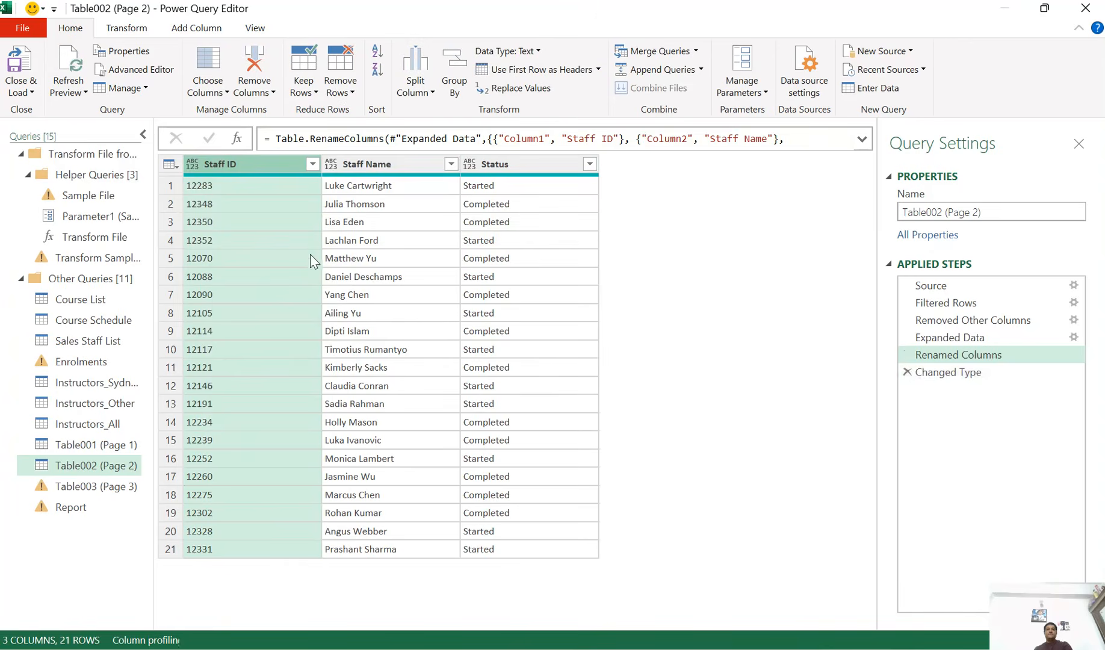
{"action": "left_click", "coordinate": [331, 165]}
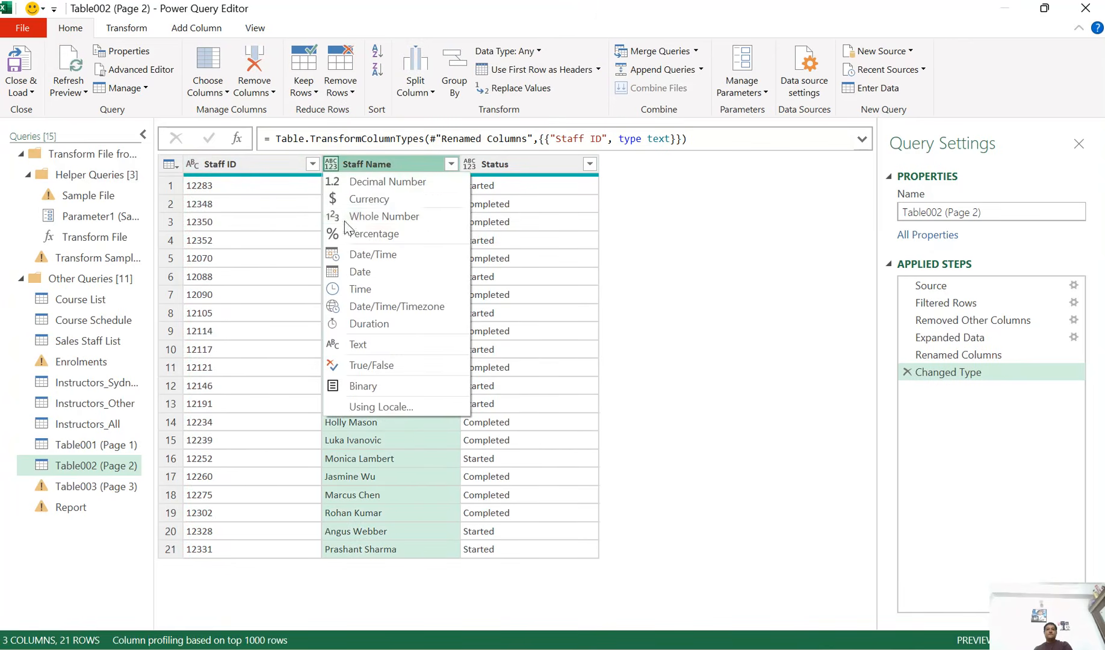
{"action": "left_click", "coordinate": [357, 342]}
{"action": "left_click", "coordinate": [470, 166]}
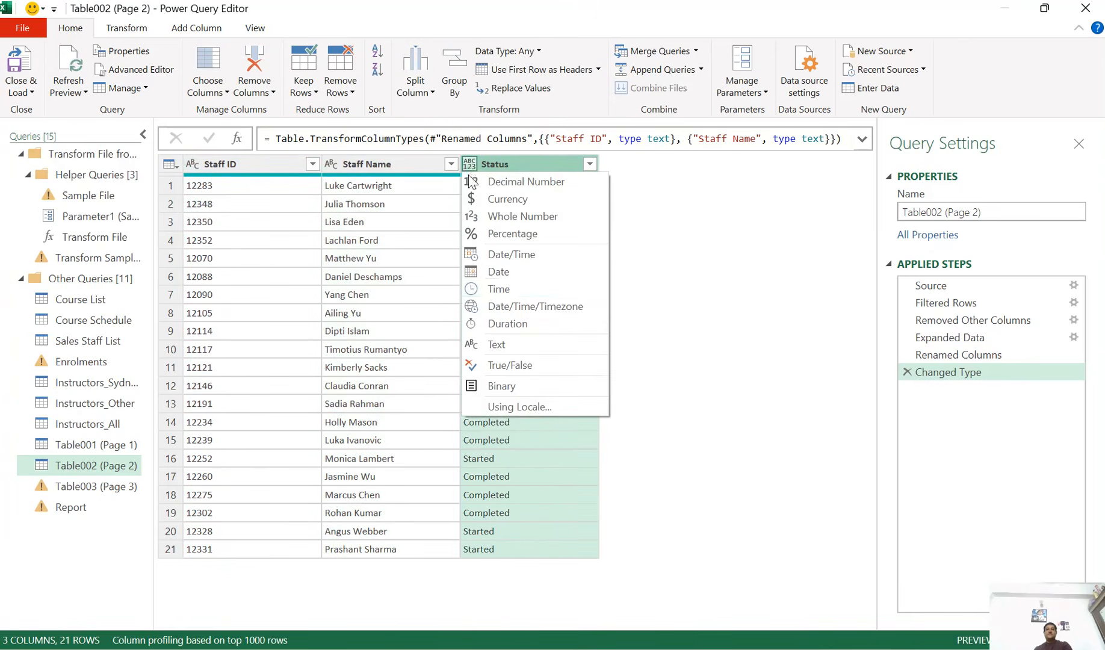
{"action": "left_click", "coordinate": [496, 344]}
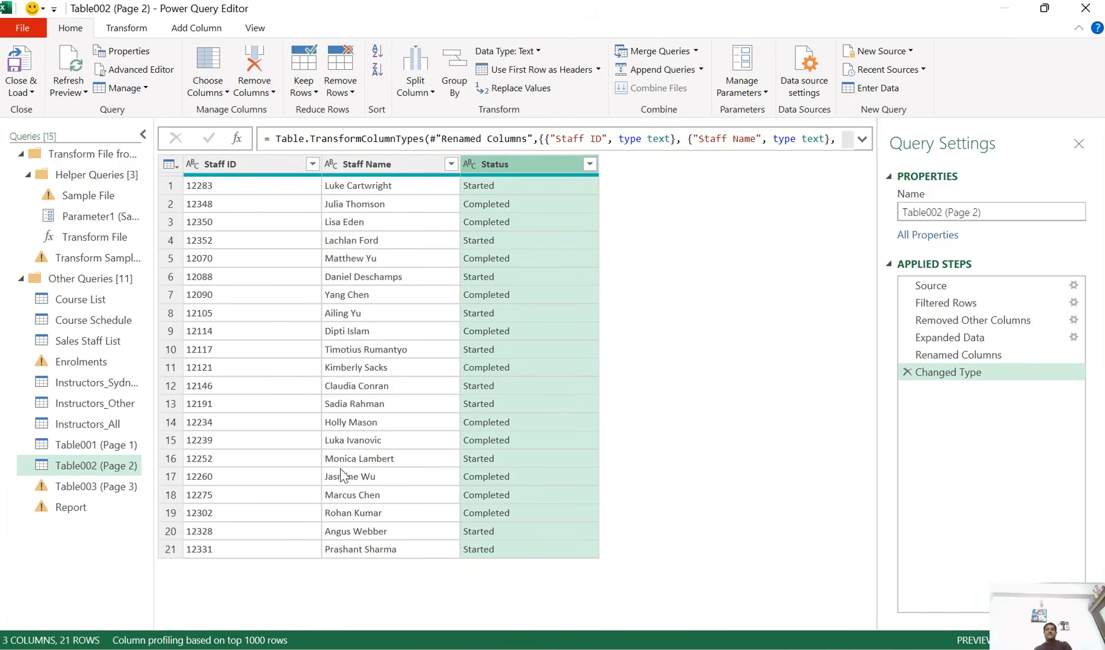
- Delete the Custom1, Changed Type and Navigation steps from the Table003 (Page 3) query
{"action": "left_click", "coordinate": [107, 488]}
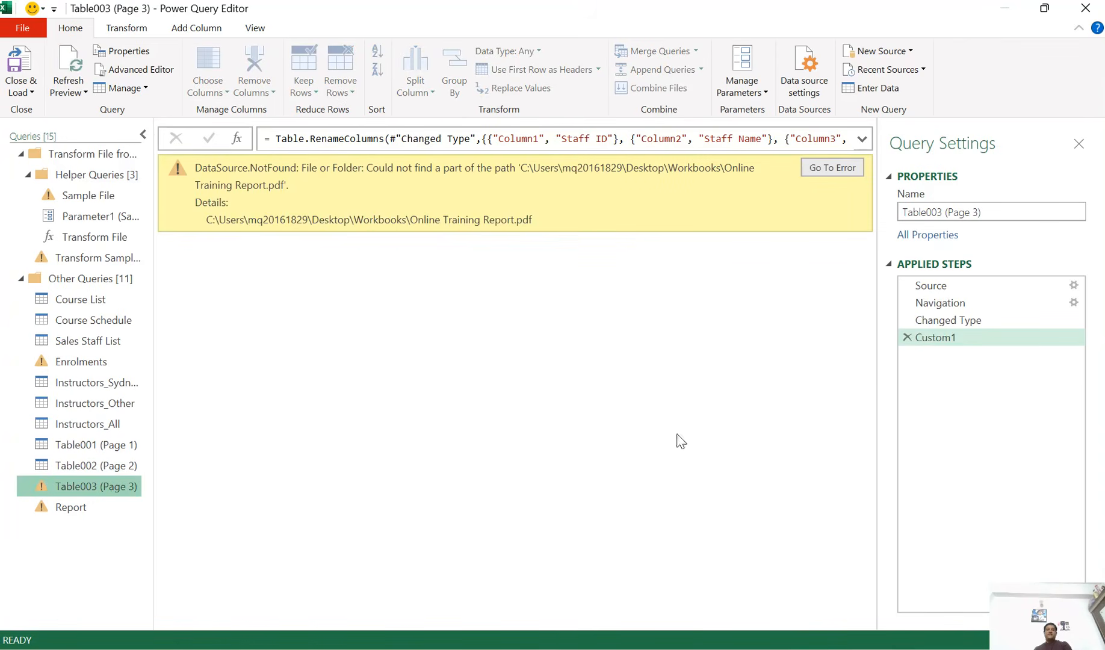
{"action": "left_click", "coordinate": [907, 337]}
{"action": "left_click", "coordinate": [907, 320]}
{"action": "left_click", "coordinate": [907, 302]}
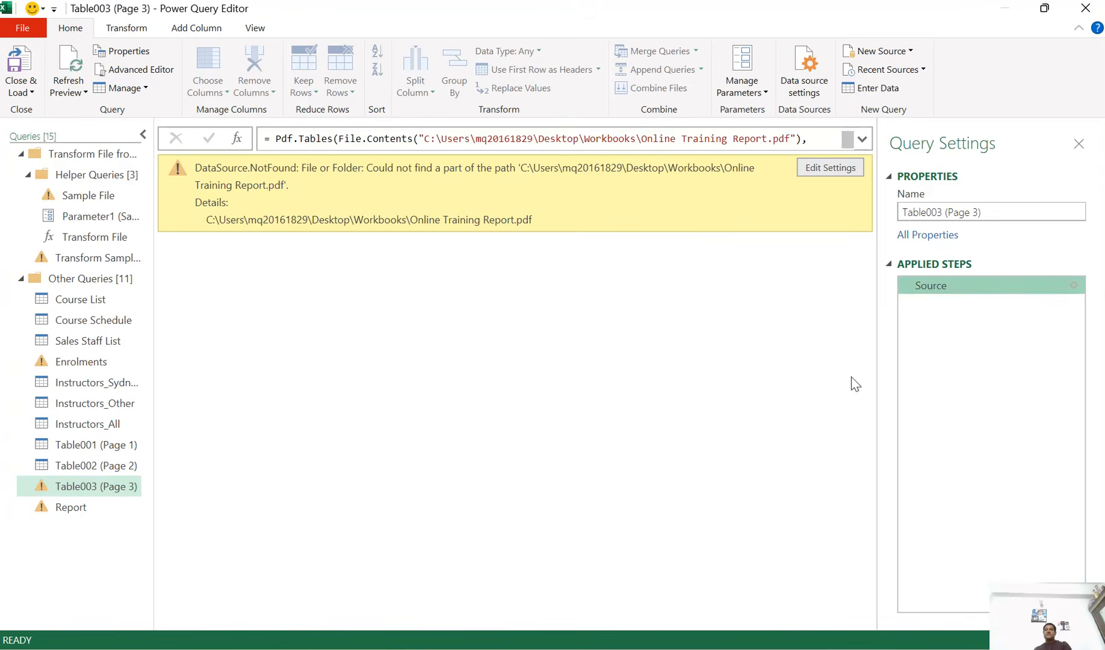
- Repoint the Source step of the Table003 (Page 3) query to Online Training Report.pdf in the EPT - UNIT - 1 folder
{"action": "left_click", "coordinate": [1073, 285]}
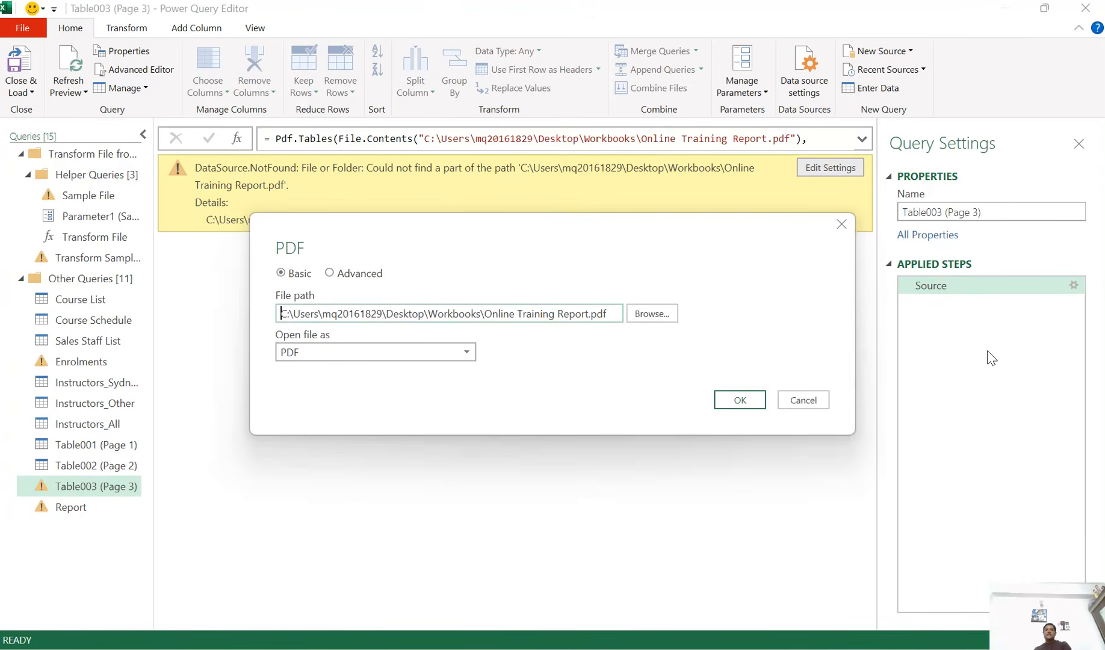
{"action": "left_click", "coordinate": [652, 321]}
{"action": "left_click", "coordinate": [255, 383]}
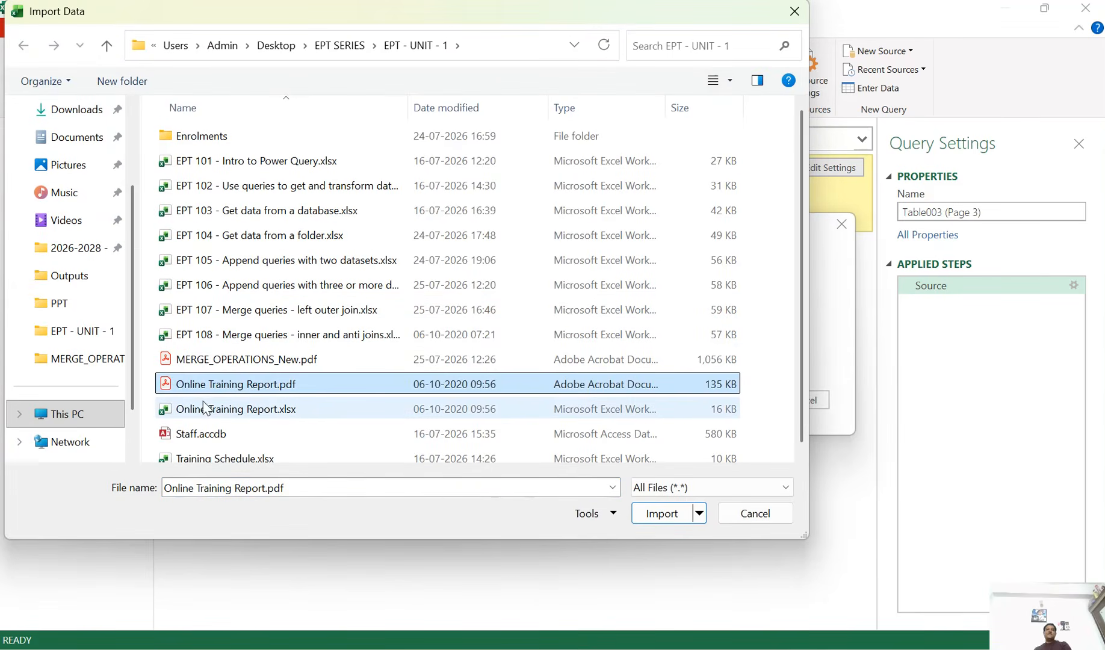
{"action": "left_click", "coordinate": [662, 513]}
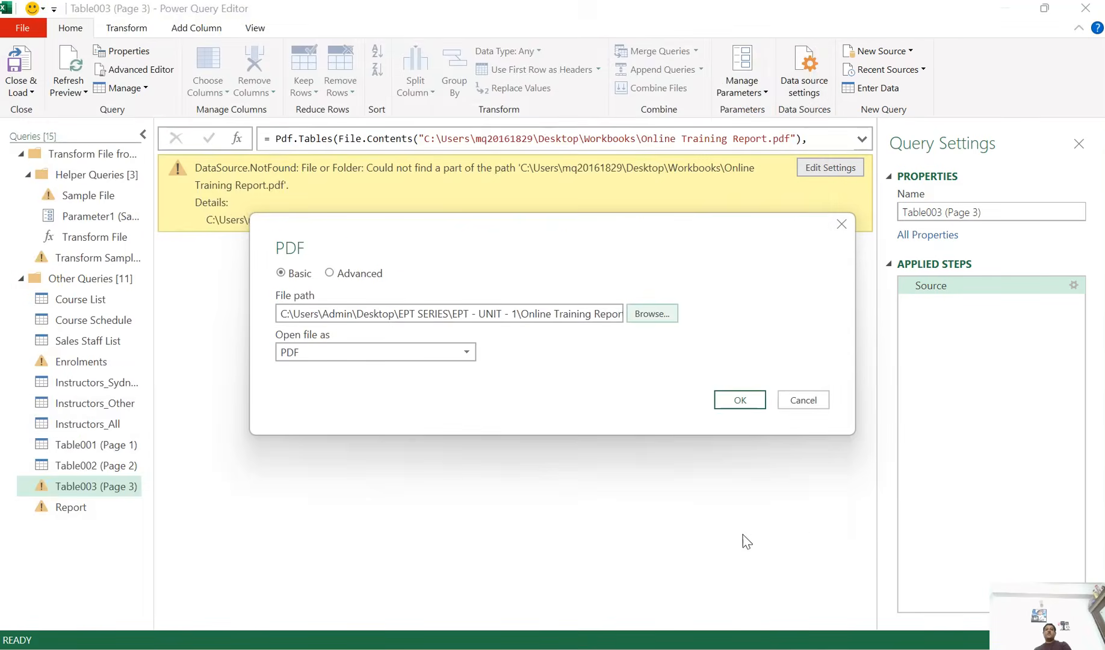
{"action": "left_click", "coordinate": [740, 399]}
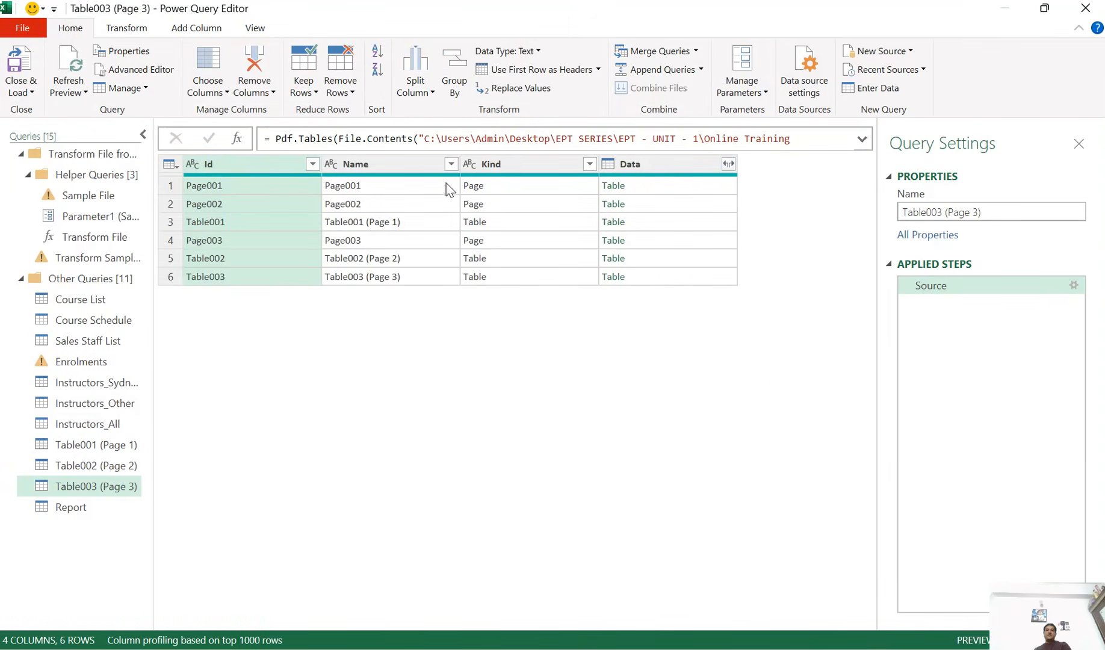
- Filter the Name column of the Table003 (Page 3) query to keep only Table003 (Page 3)
{"action": "left_click", "coordinate": [450, 163]}
{"action": "left_click", "coordinate": [267, 348]}
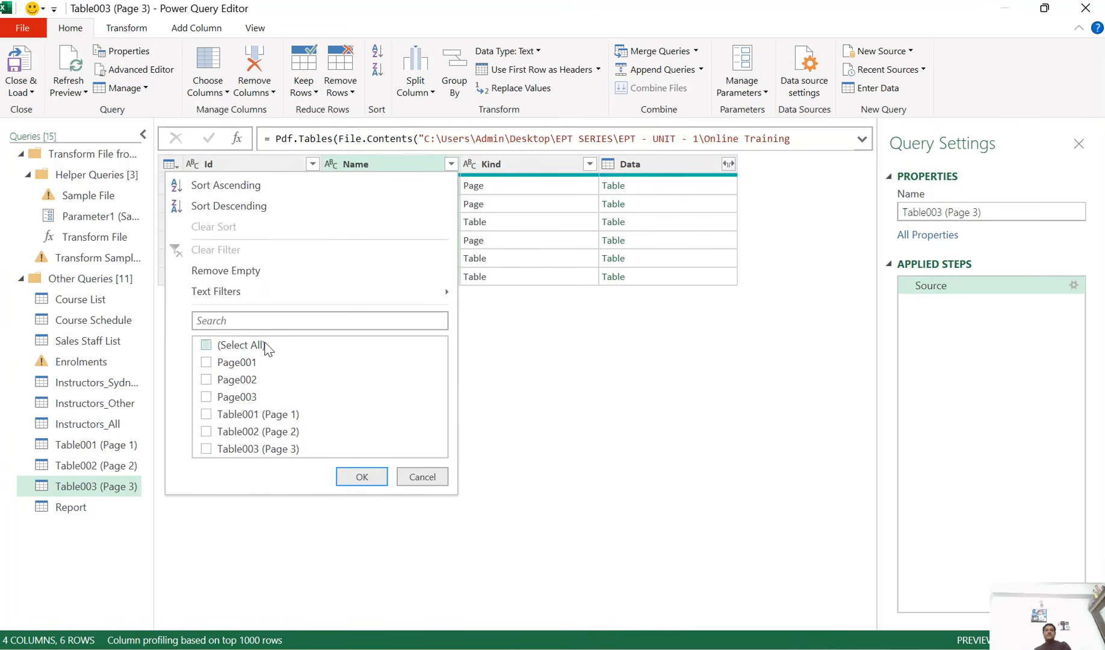
{"action": "left_click", "coordinate": [264, 448]}
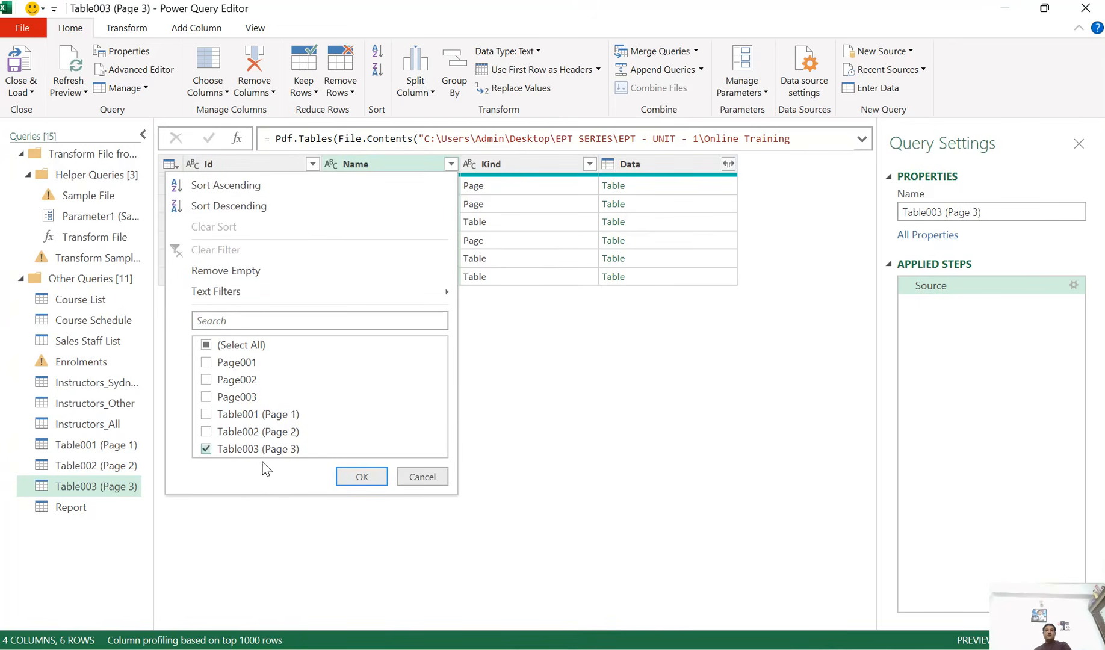
{"action": "left_click", "coordinate": [359, 477]}
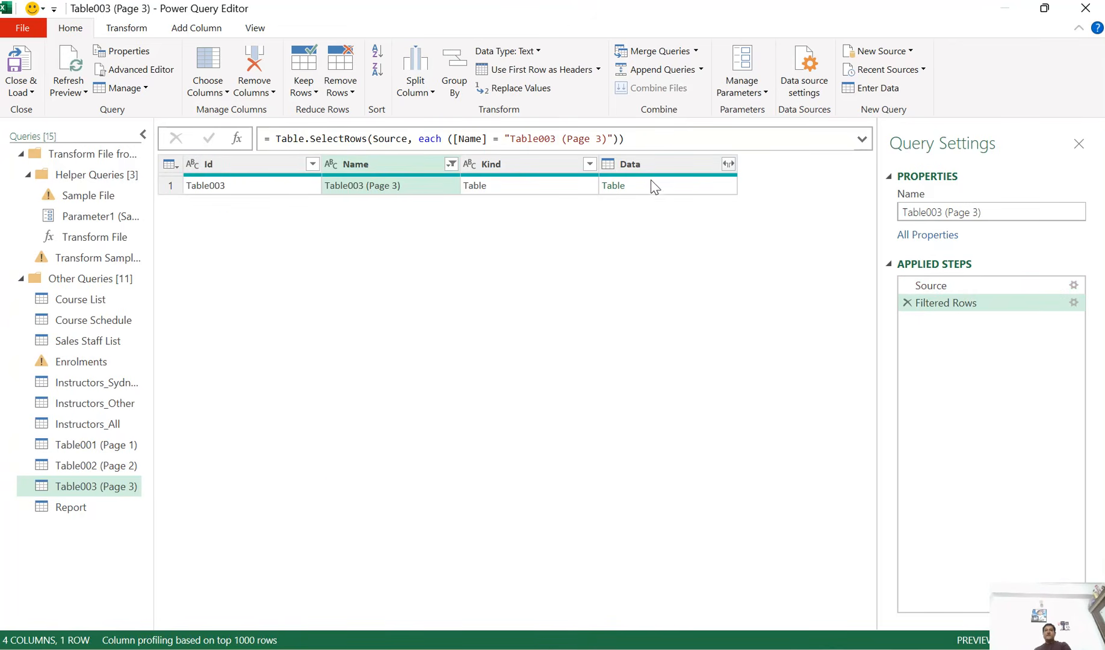
- Remove all columns except Data and expand it into Column1, Column2 and Column3 without the original column name as prefix
{"action": "right_click", "coordinate": [650, 159]}
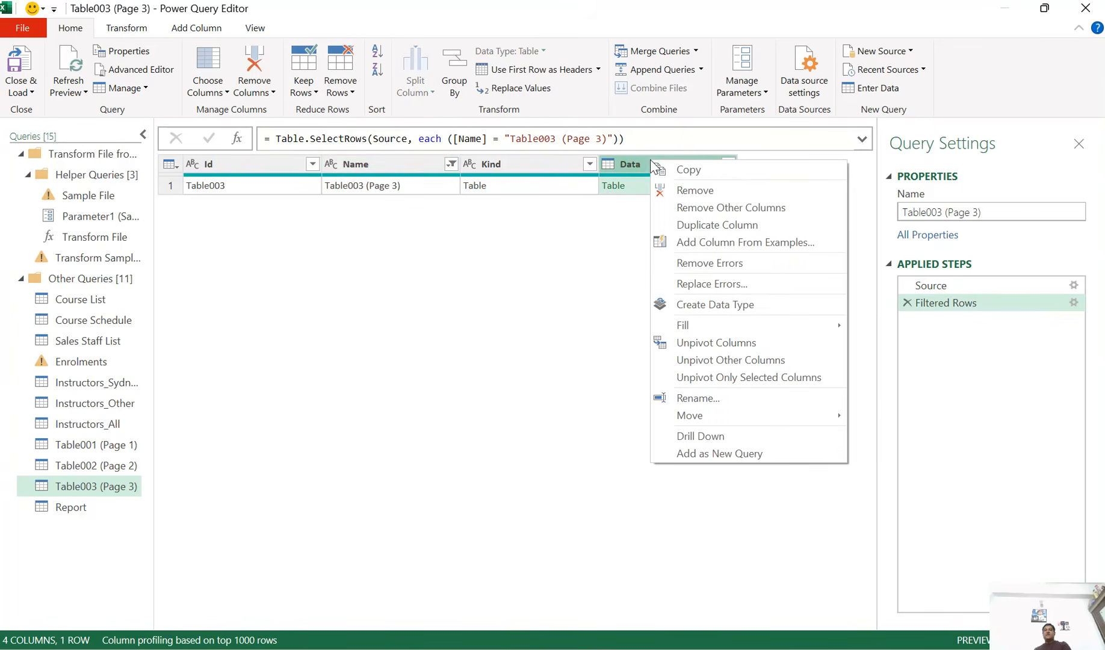
{"action": "left_click", "coordinate": [736, 207]}
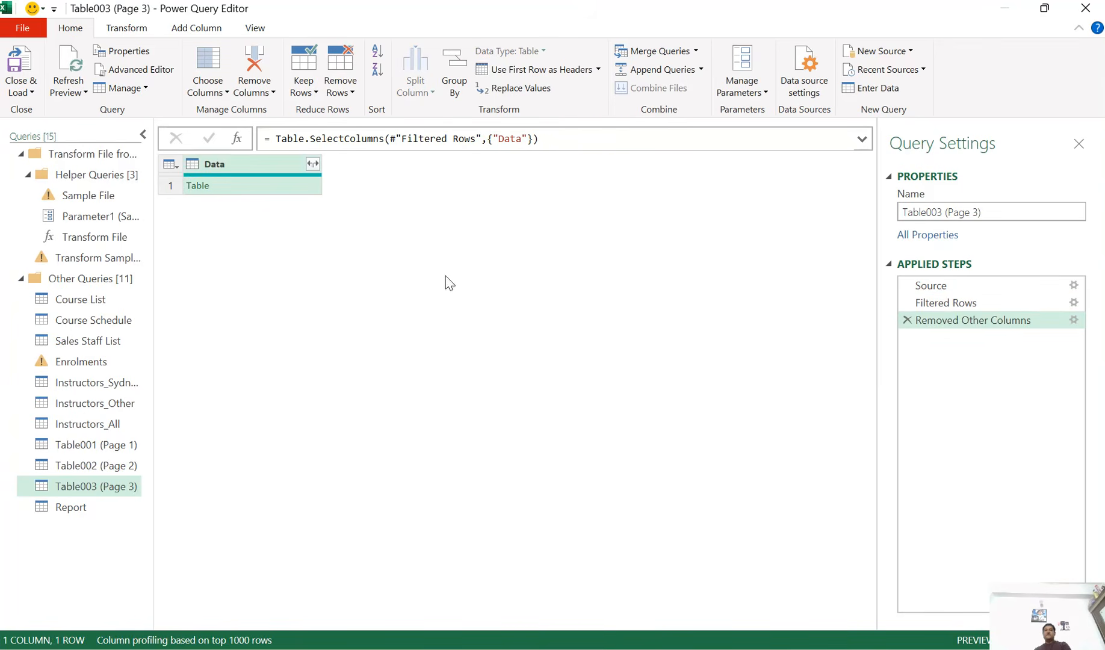
{"action": "left_click", "coordinate": [313, 164]}
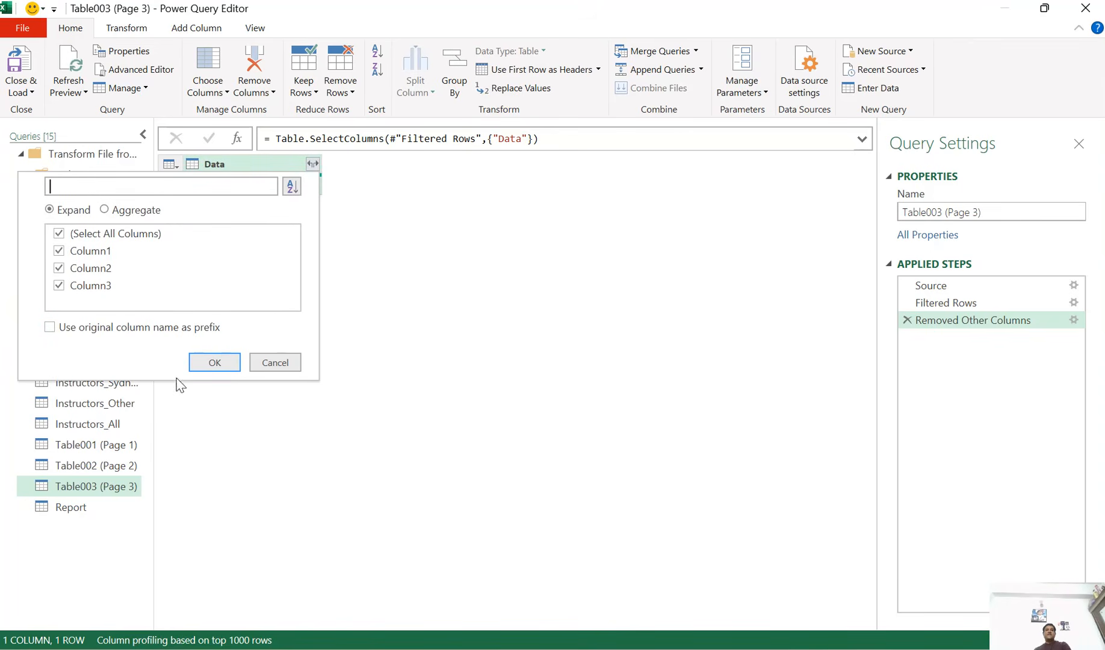
{"action": "left_click", "coordinate": [205, 364]}
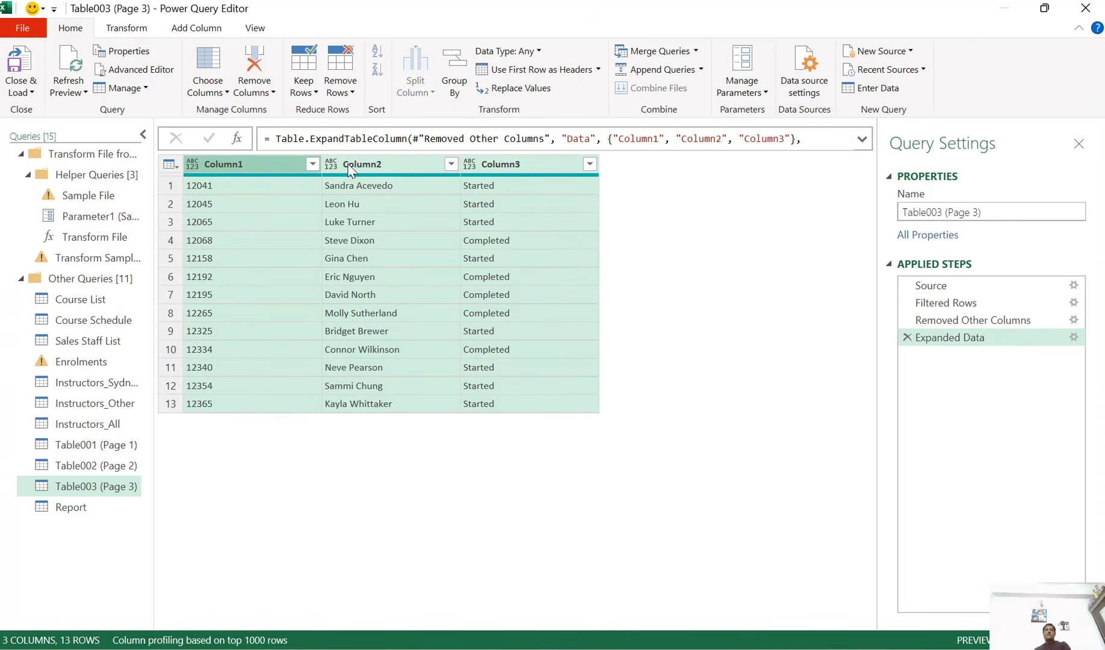
- Add a custom step with the copied Table.RenameColumns formula to rename the three columns Staff ID, Staff Name and Status
{"action": "left_click", "coordinate": [237, 139]}
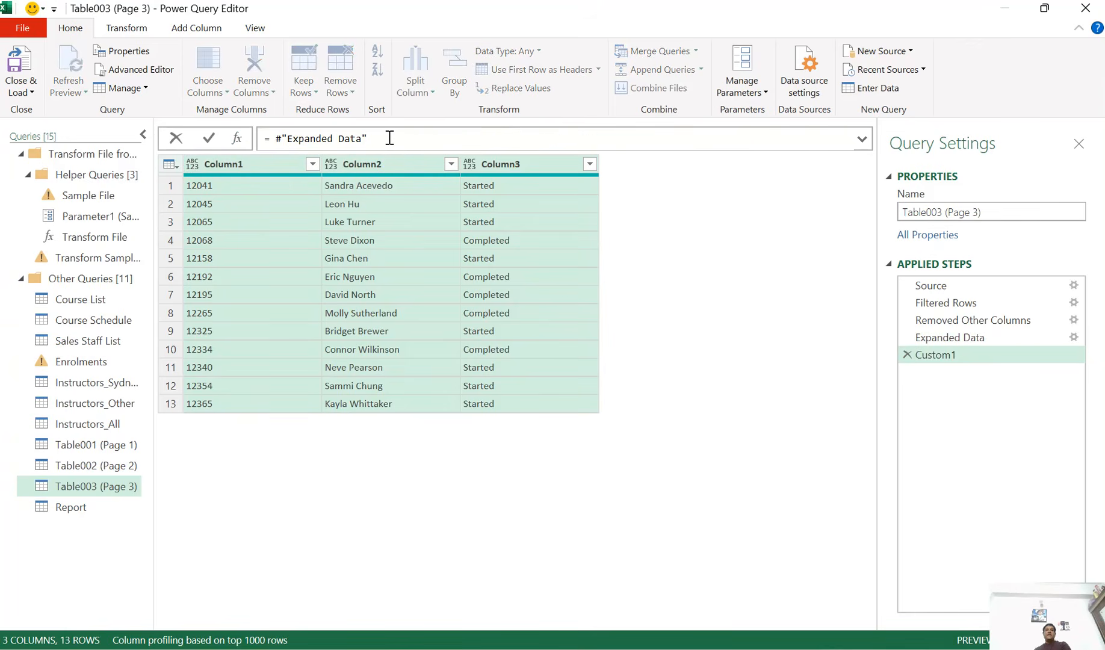
{"action": "left_click_drag", "start_coordinate": [390, 137], "coordinate": [252, 138]}
{"action": "key", "text": "ctrl+v"}
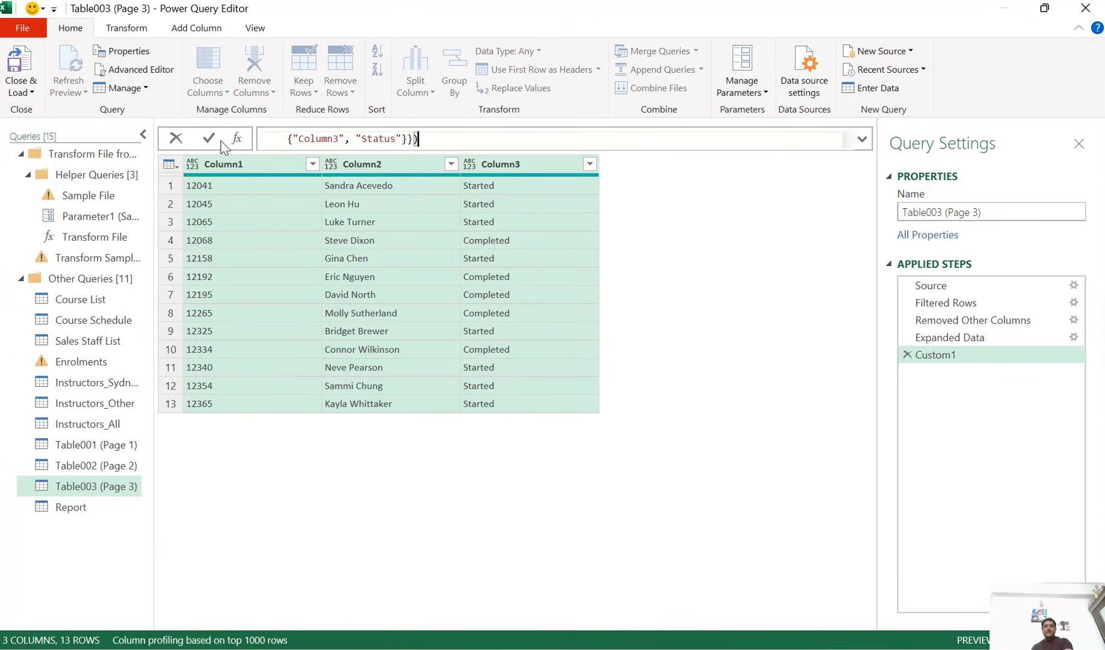
{"action": "left_click", "coordinate": [208, 139]}
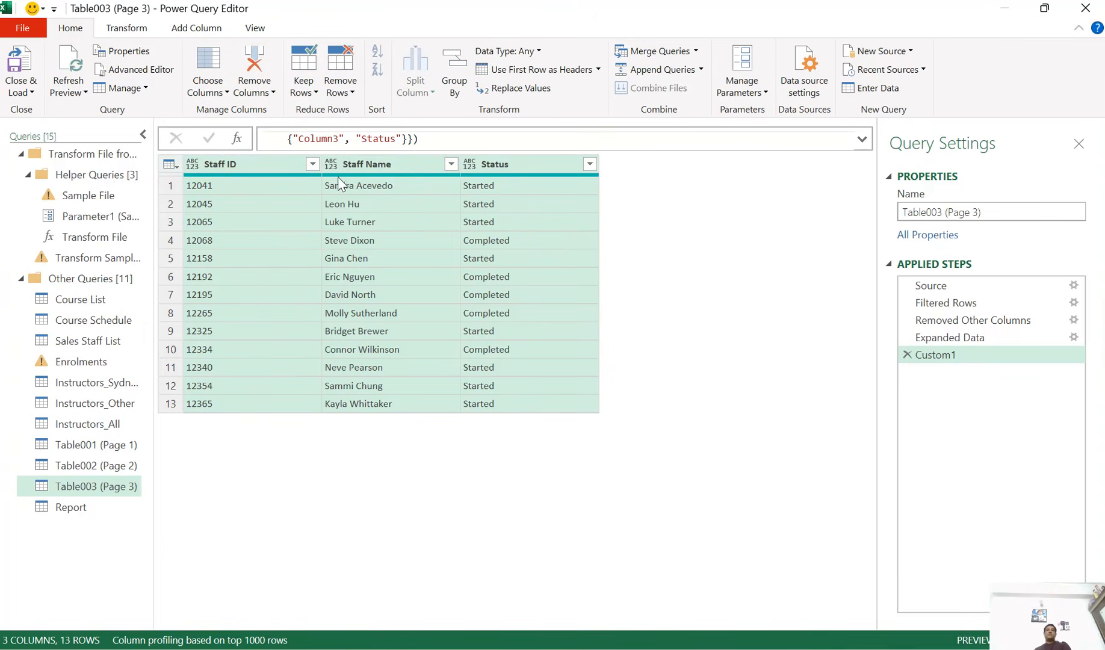
- Set the Staff ID, Staff Name and Status columns of the Table003 (Page 3) query to the Text type
{"action": "mouse_move", "coordinate": [521, 179]}
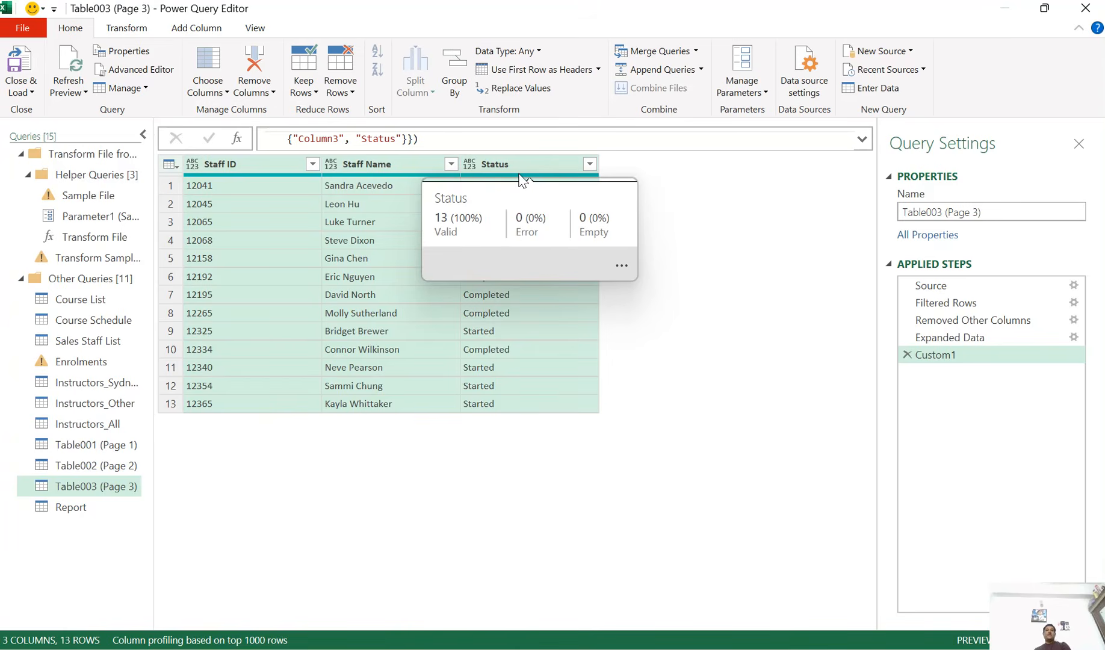
{"action": "left_click", "coordinate": [193, 165]}
{"action": "left_click", "coordinate": [247, 347]}
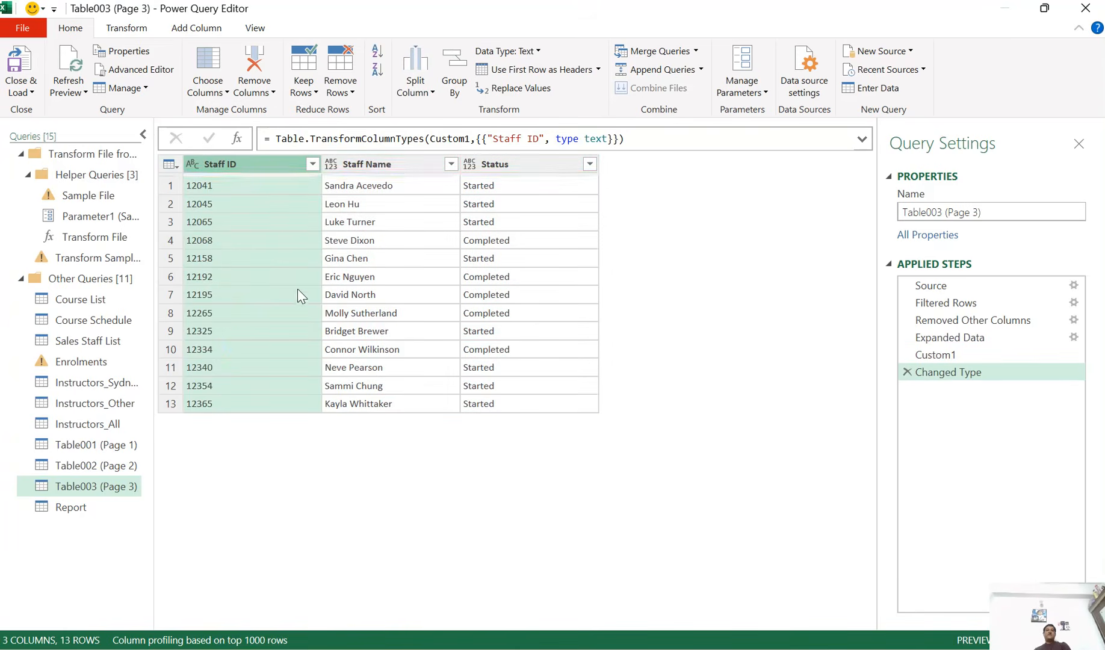
{"action": "left_click", "coordinate": [331, 165]}
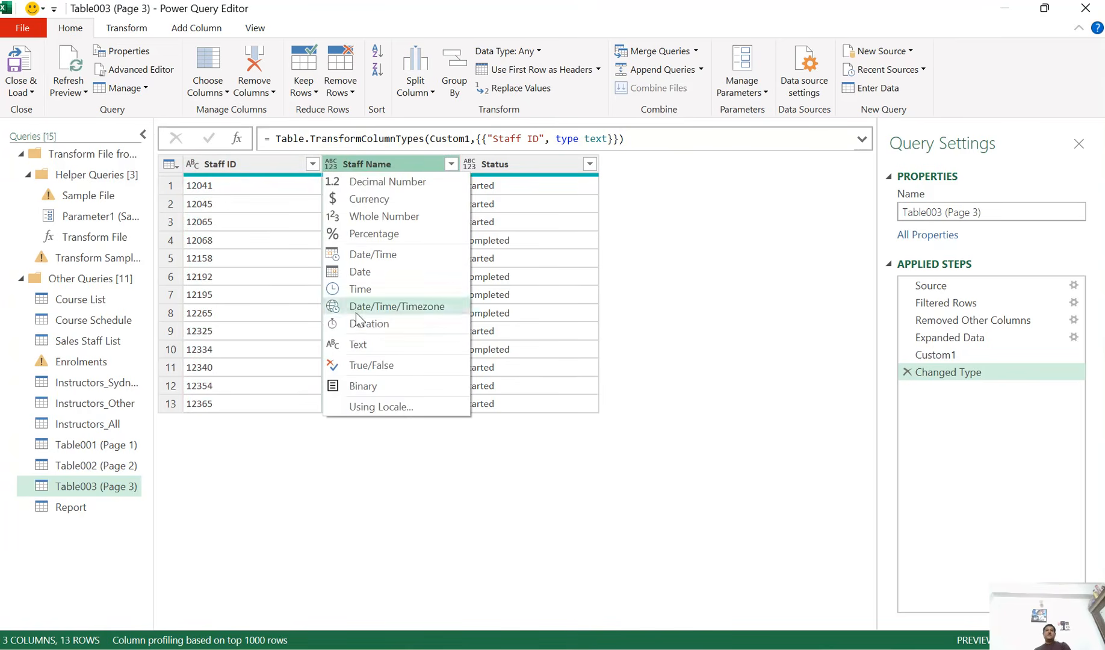
{"action": "left_click", "coordinate": [358, 344]}
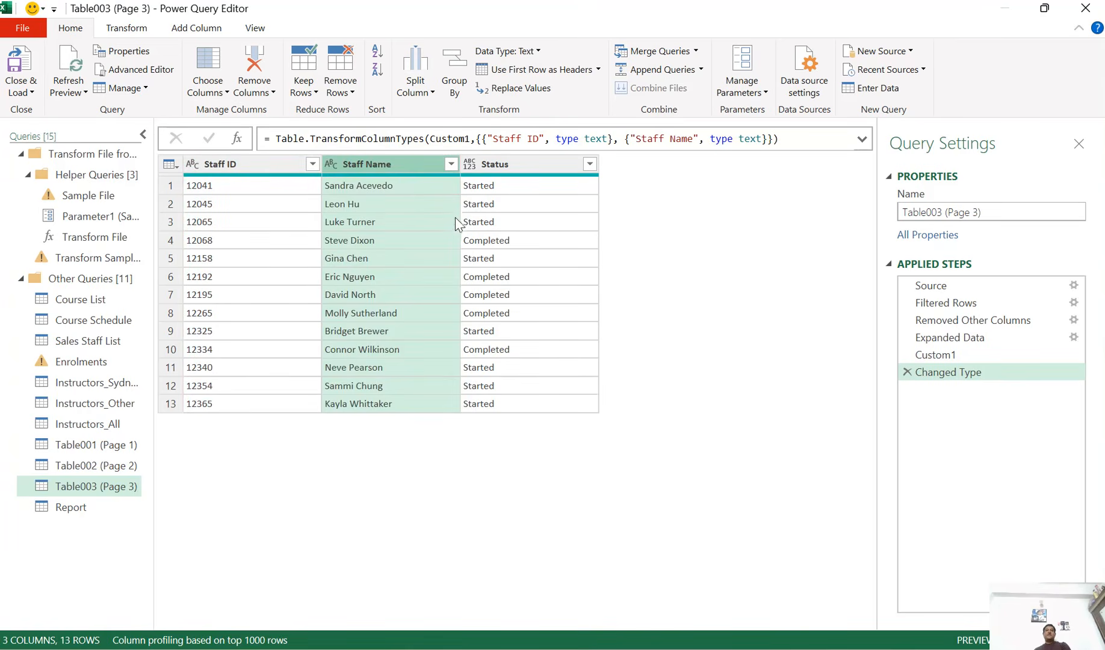
{"action": "left_click", "coordinate": [469, 165]}
{"action": "left_click", "coordinate": [507, 343]}
- Review the combined rows of the Report query and rename the query OT_Report
{"action": "left_click", "coordinate": [87, 509]}
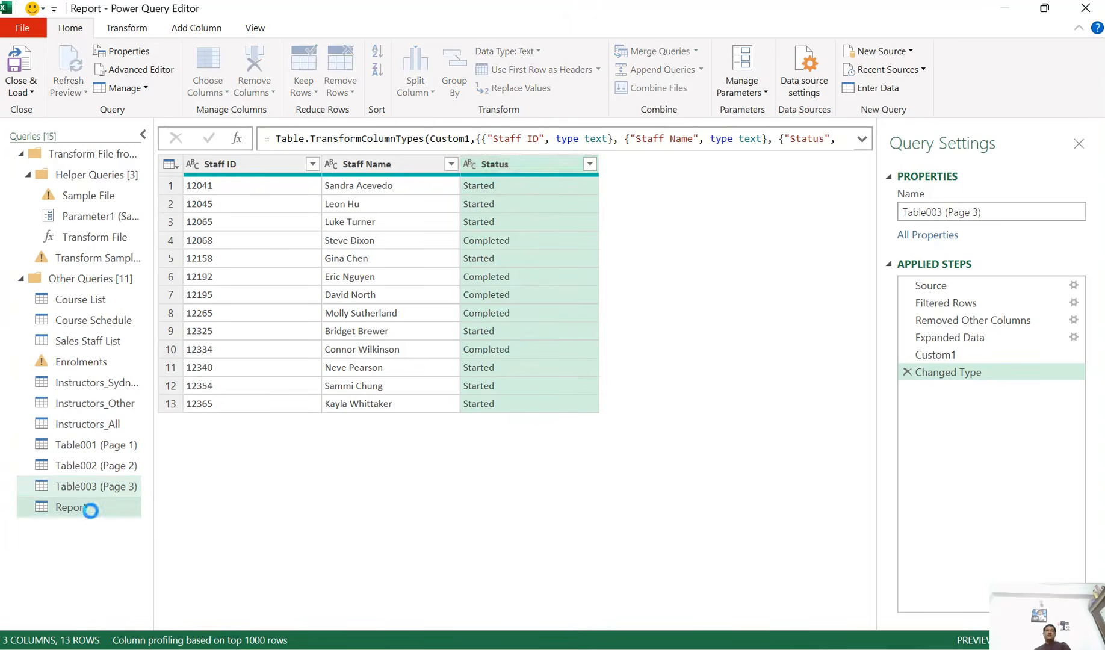
{"action": "scroll", "coordinate": [409, 290], "scroll_direction": "down", "scroll_amount": 9}
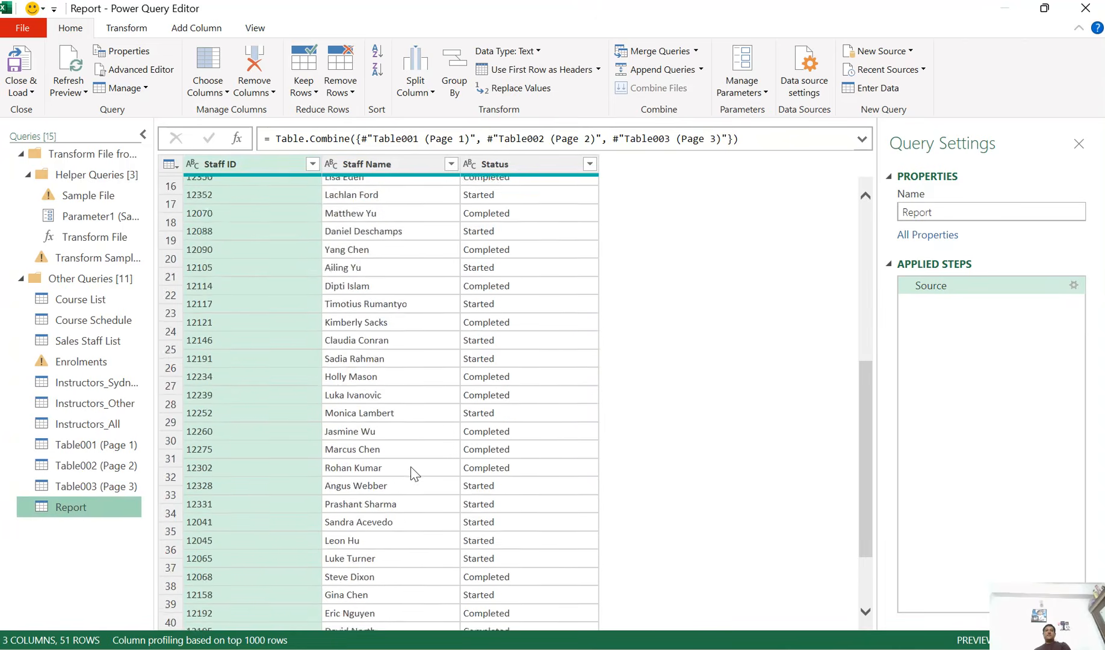
{"action": "scroll", "coordinate": [414, 550], "scroll_direction": "up", "scroll_amount": 9}
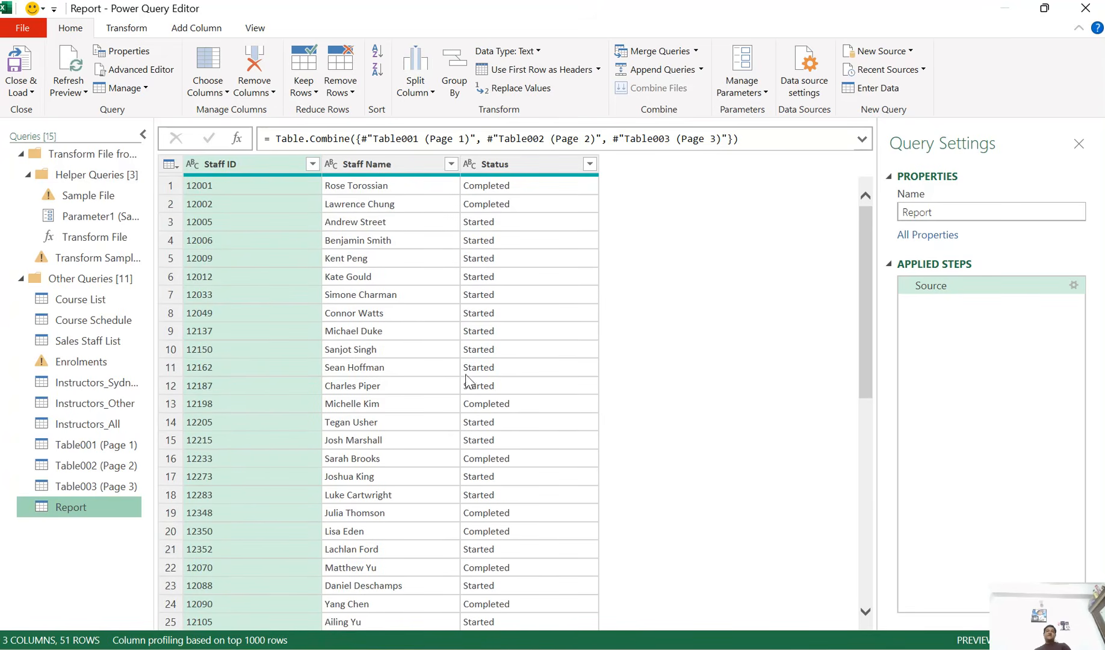
{"action": "double_click", "coordinate": [955, 214]}
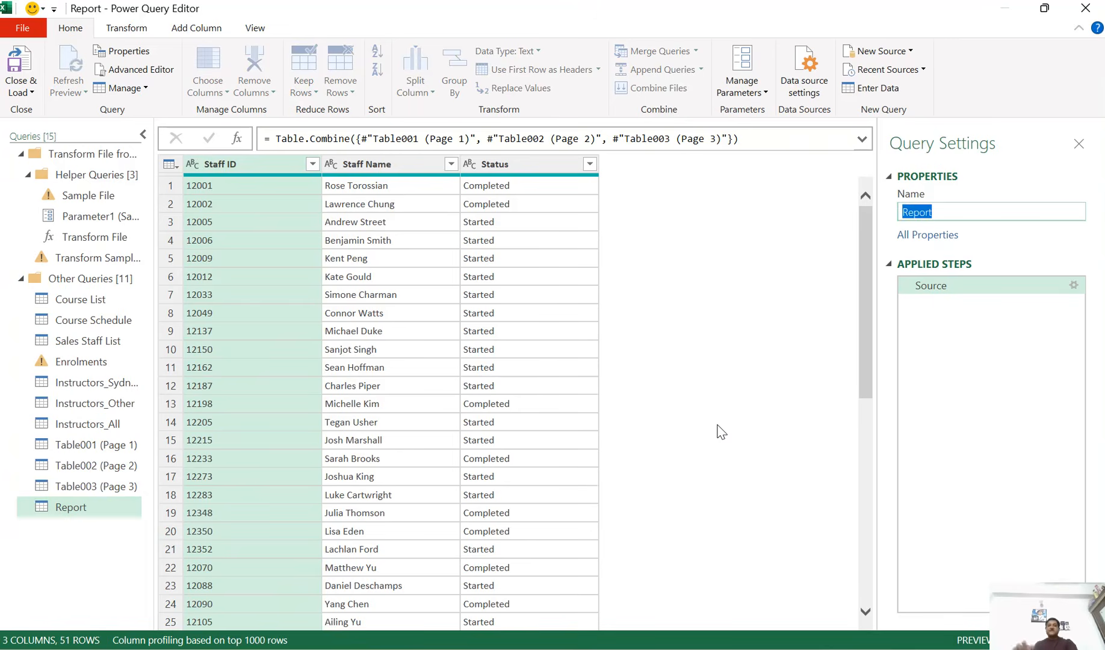
{"action": "type", "text": "OT_"}
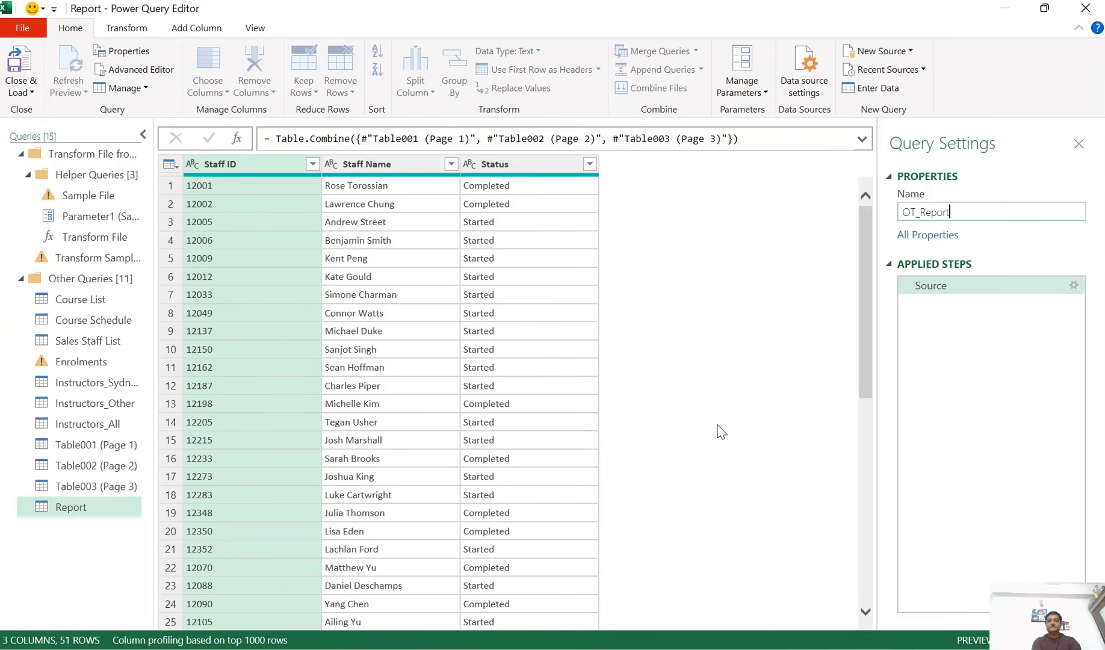
{"action": "key", "text": "Return"}
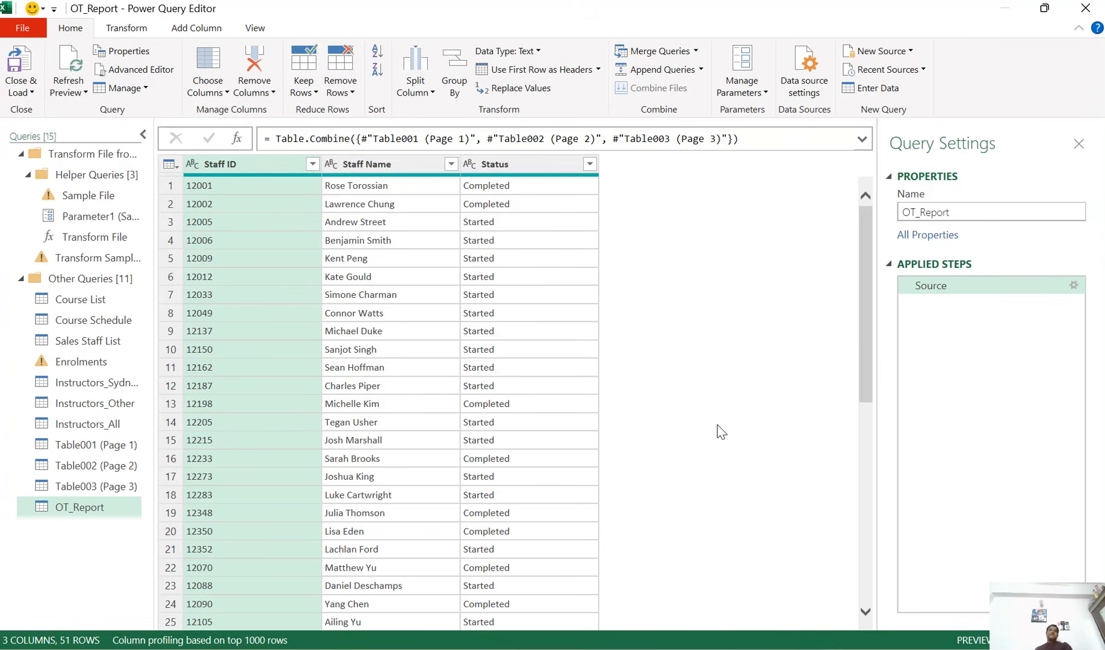
- Compare the staff IDs and rows of the OT_Report query with those of the Sales Staff List query
{"action": "scroll", "coordinate": [422, 427], "scroll_direction": "down", "scroll_amount": 8}
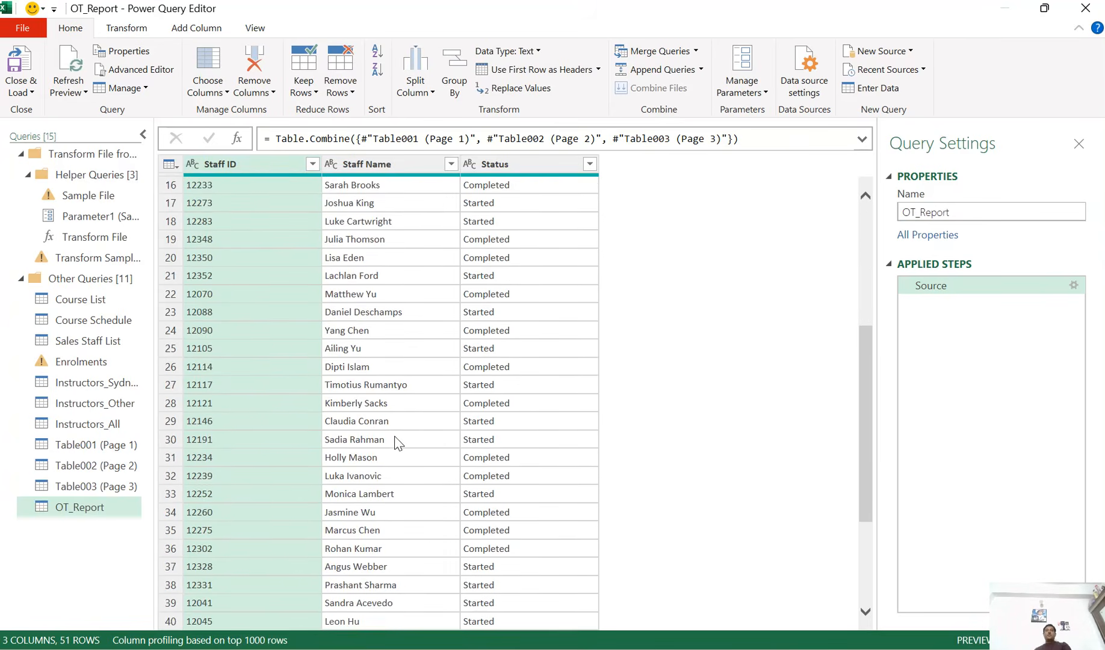
{"action": "scroll", "coordinate": [391, 472], "scroll_direction": "up", "scroll_amount": 8}
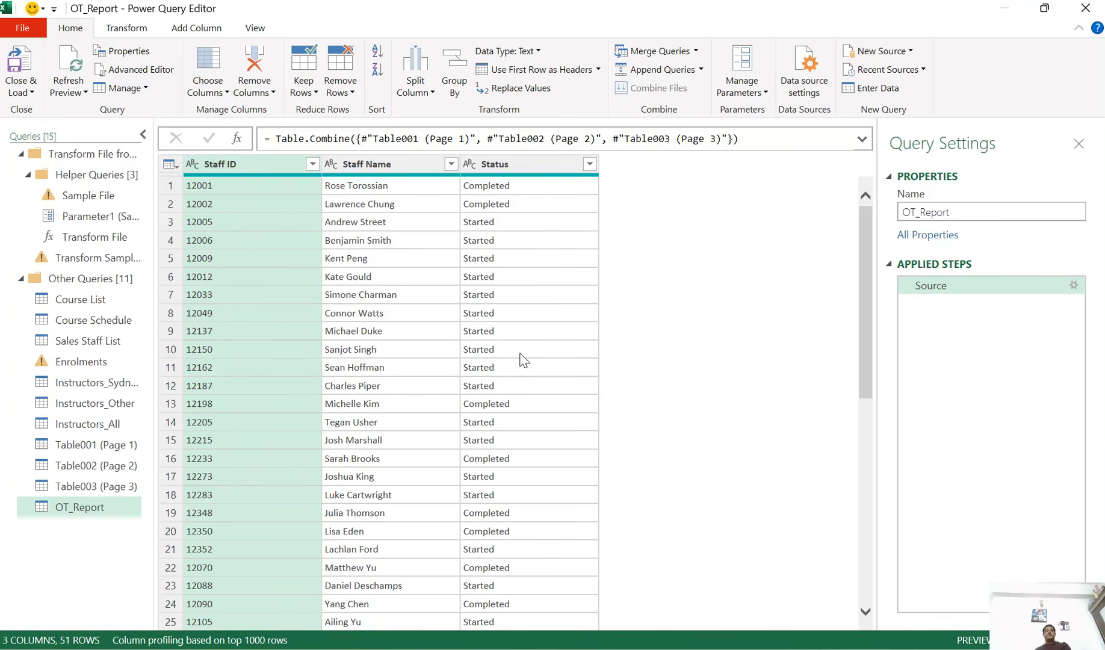
{"action": "left_click", "coordinate": [88, 340]}
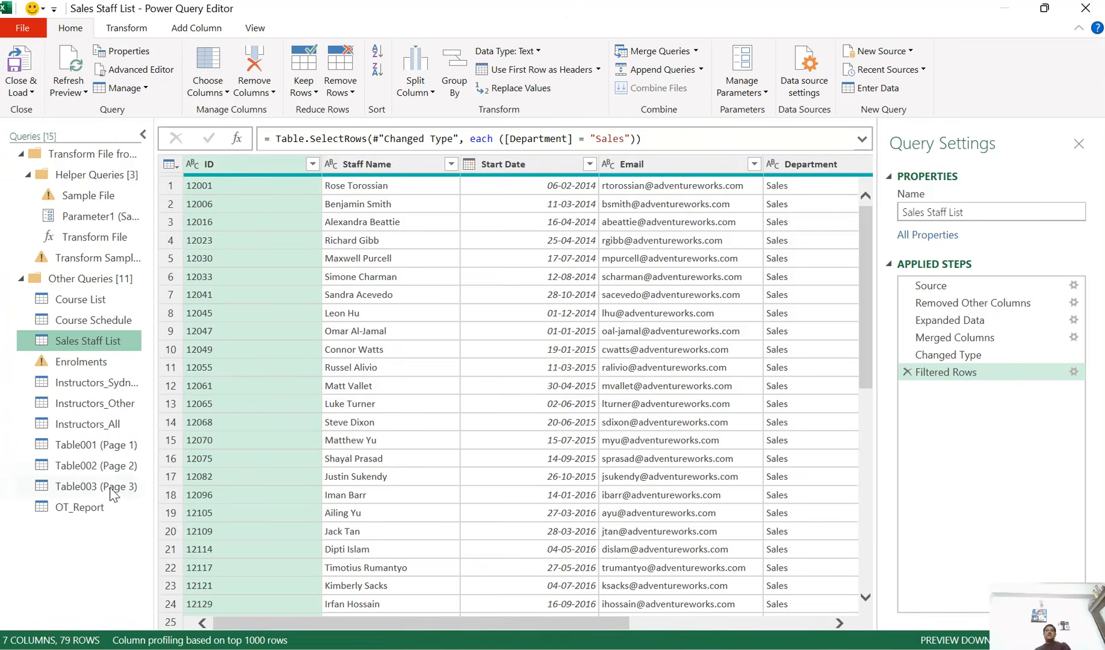
{"action": "left_click", "coordinate": [81, 506]}
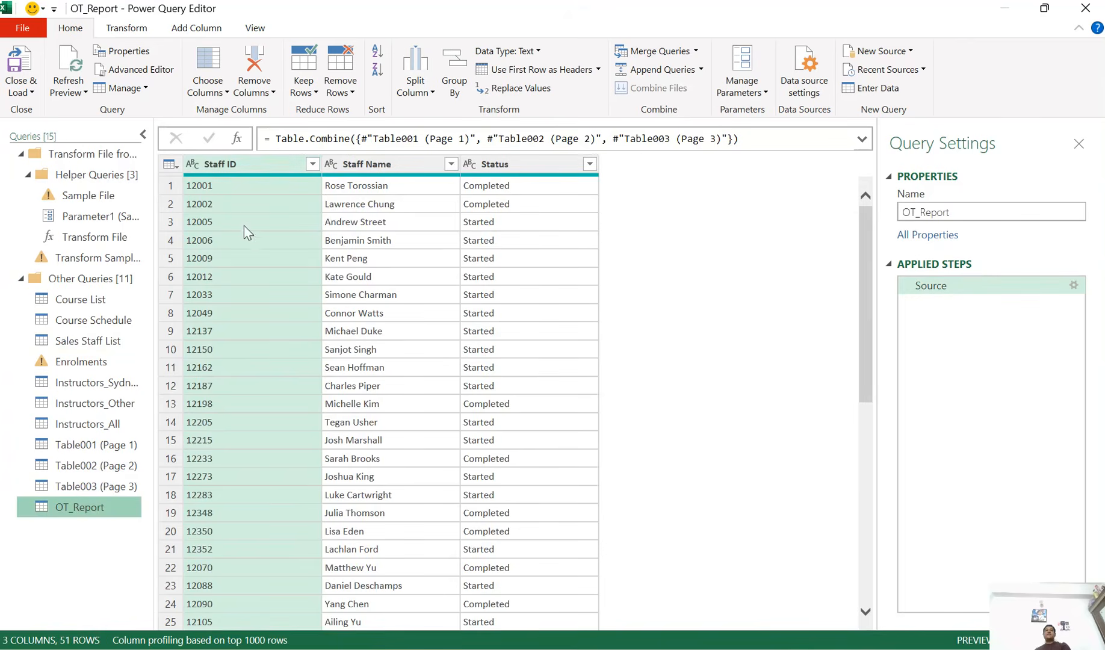
{"action": "left_click", "coordinate": [116, 342]}
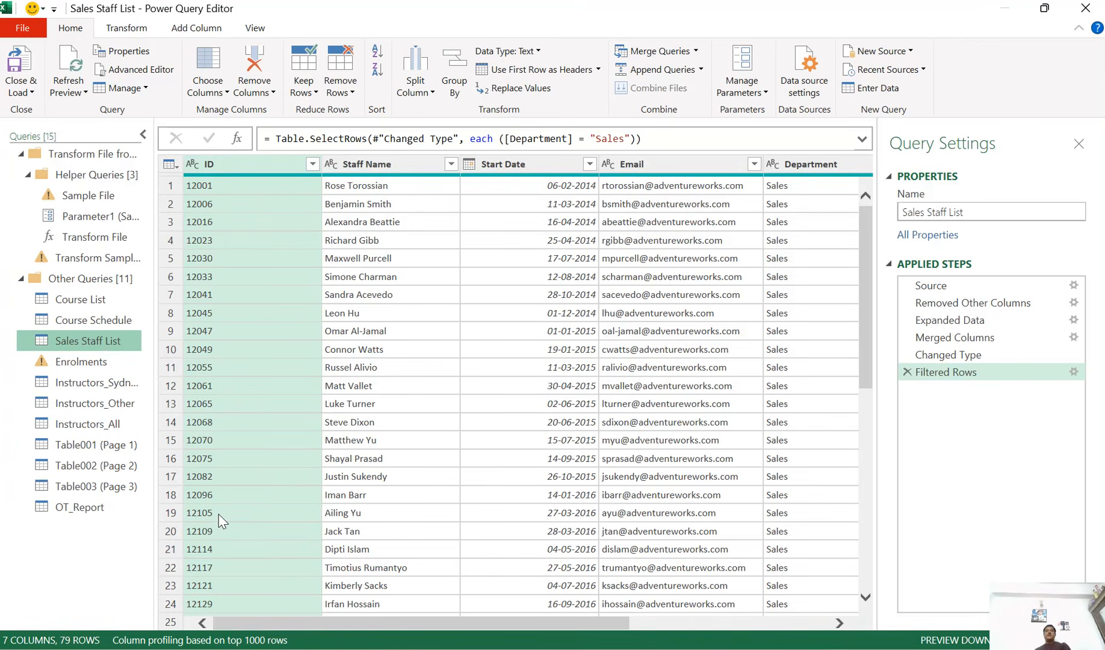
{"action": "left_click", "coordinate": [87, 508]}
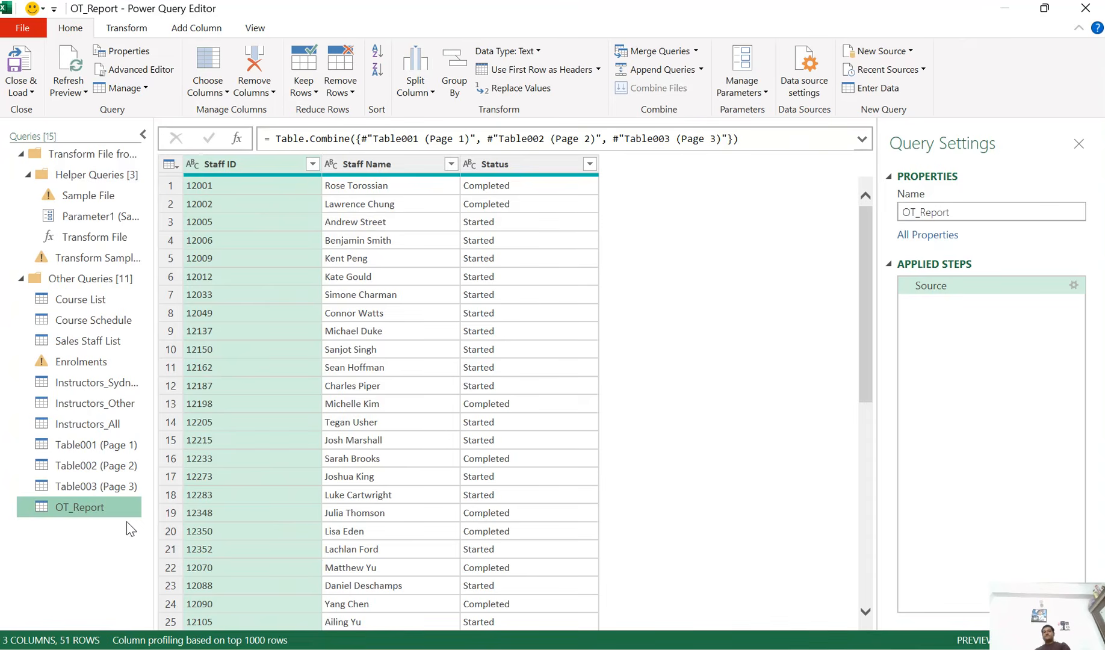
{"action": "left_click", "coordinate": [115, 341]}
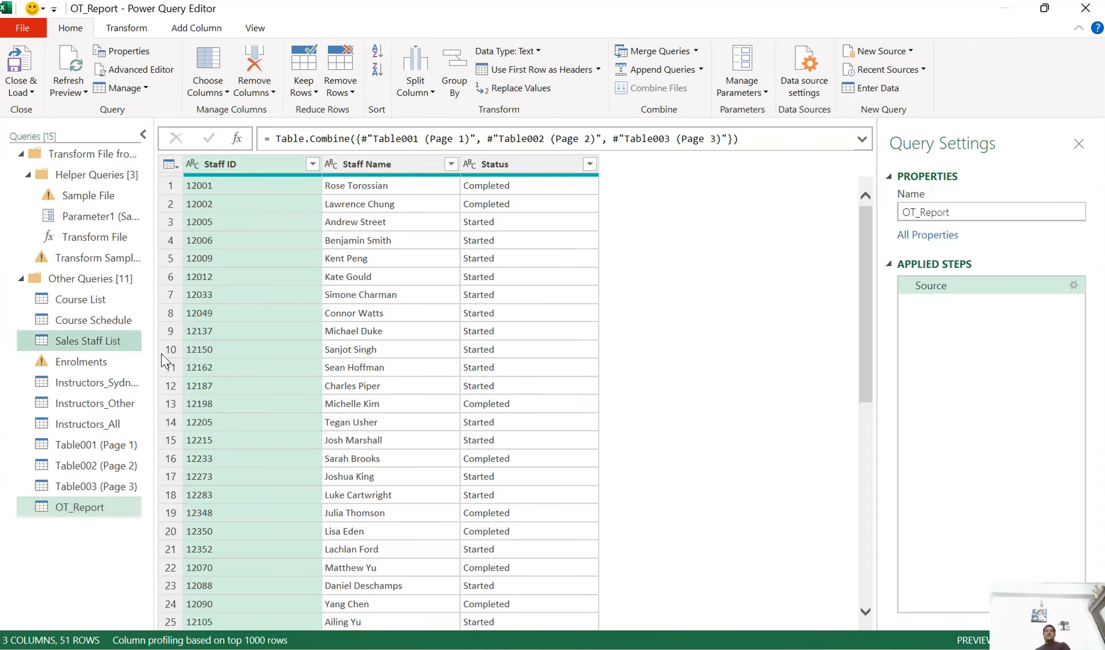
{"action": "scroll", "coordinate": [291, 550], "scroll_direction": "down", "scroll_amount": 4}
{"action": "scroll", "coordinate": [290, 550], "scroll_direction": "down", "scroll_amount": 15}
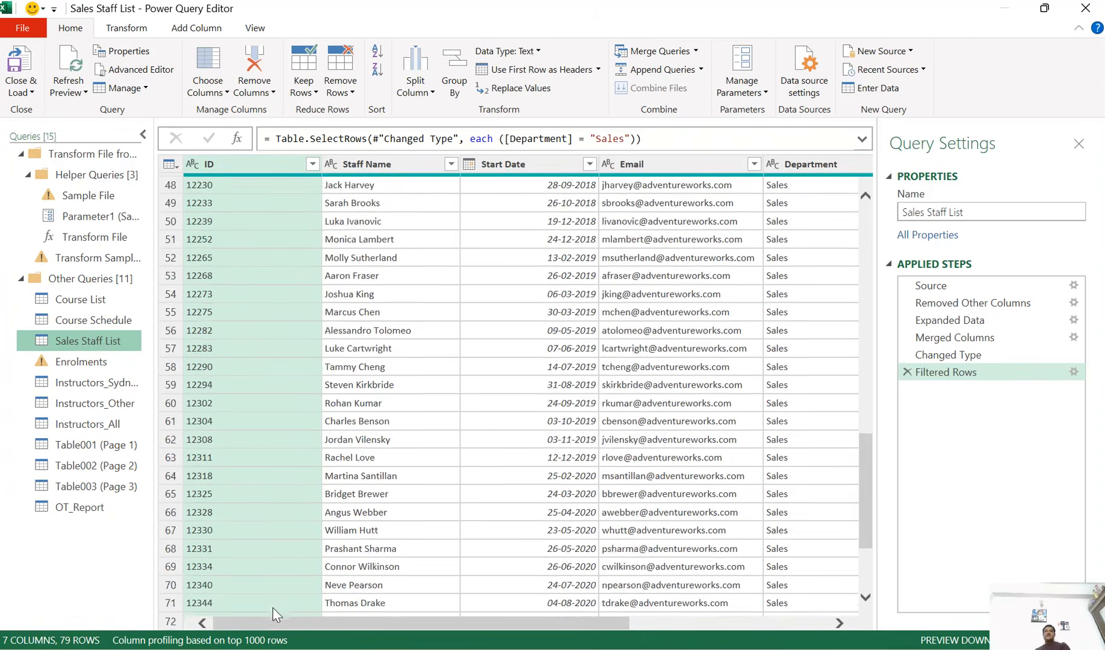
{"action": "left_click", "coordinate": [75, 506]}
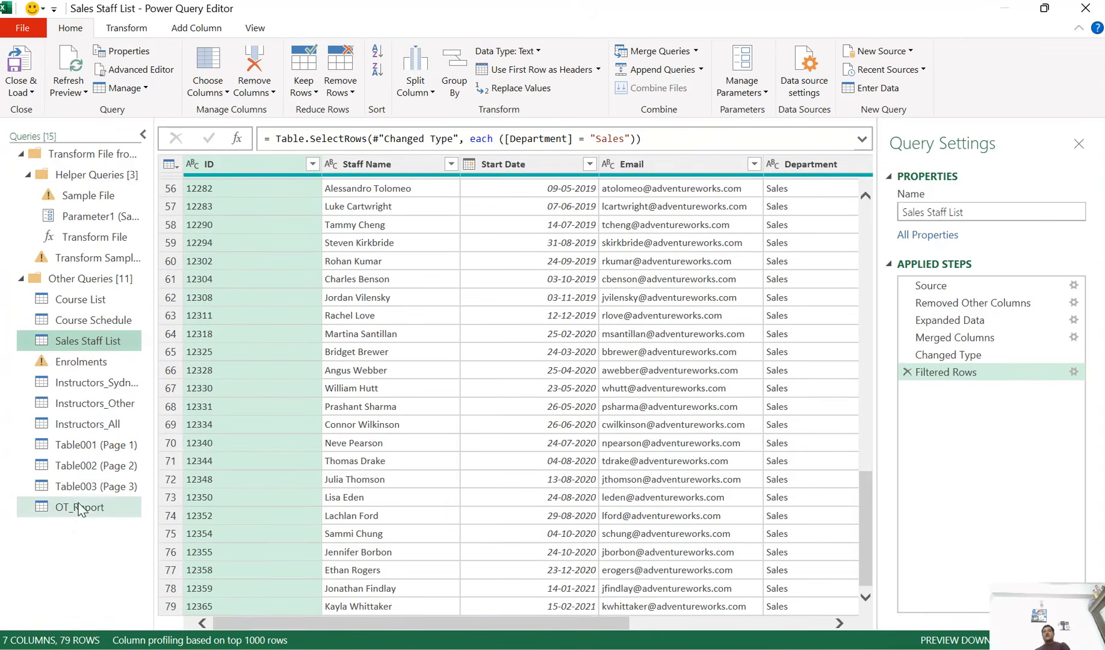
{"action": "scroll", "coordinate": [355, 462], "scroll_direction": "down", "scroll_amount": 9}
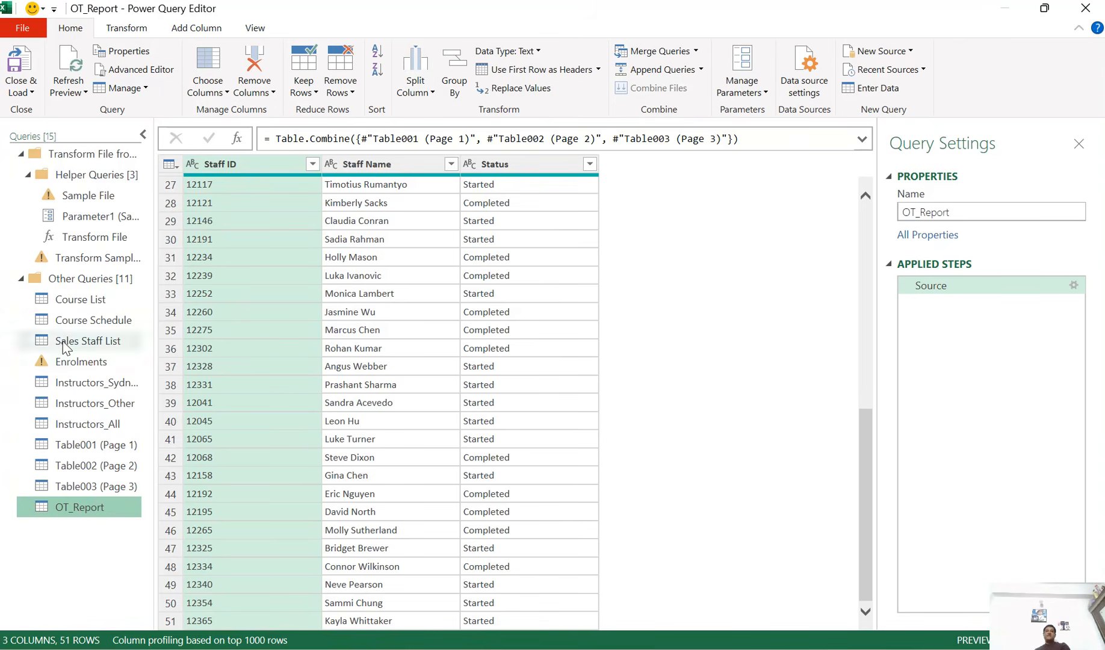
{"action": "left_click", "coordinate": [90, 341]}
{"action": "left_click", "coordinate": [79, 507]}
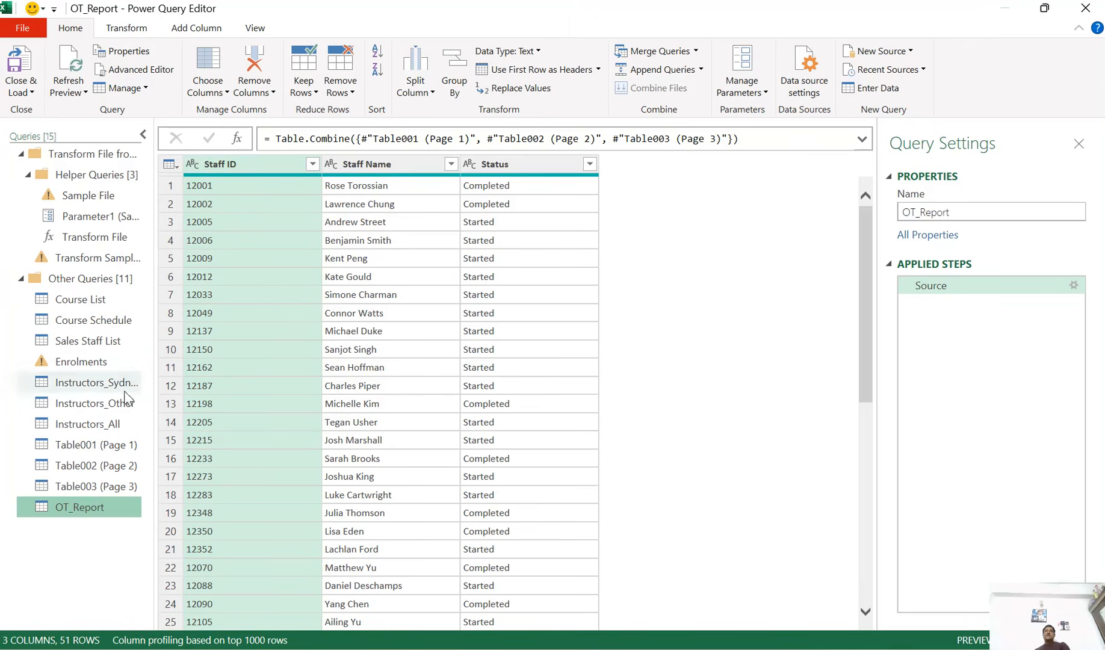
- Merge Sales Staff List with OT_Report as a new query, matching ID to Staff ID with an Inner join
{"action": "left_click", "coordinate": [99, 343]}
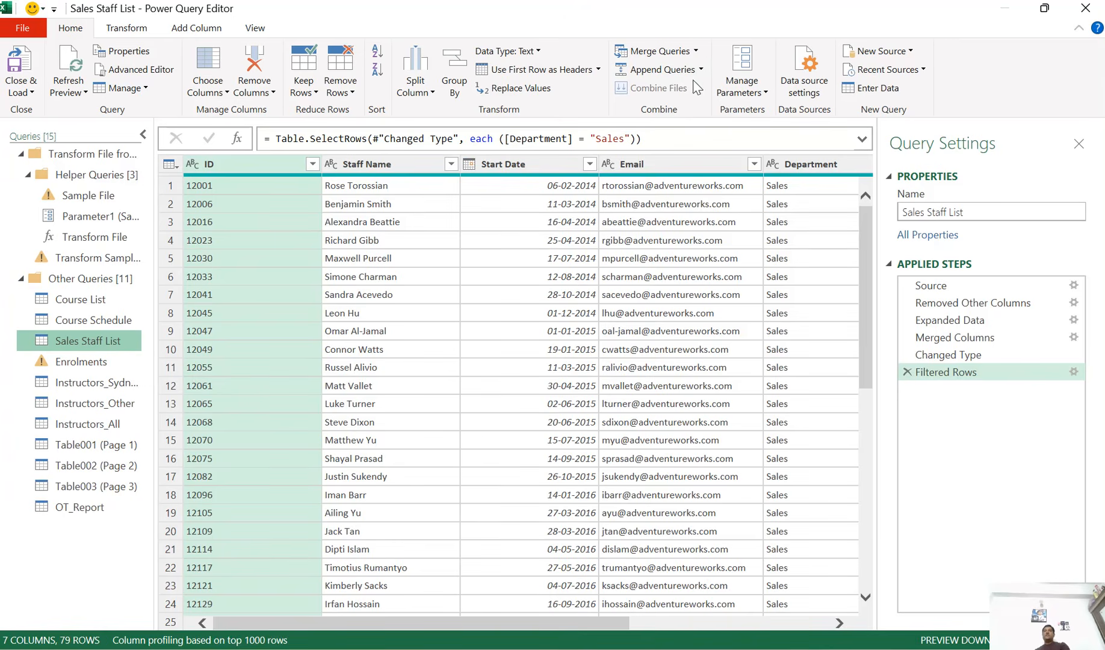
{"action": "left_click", "coordinate": [695, 51]}
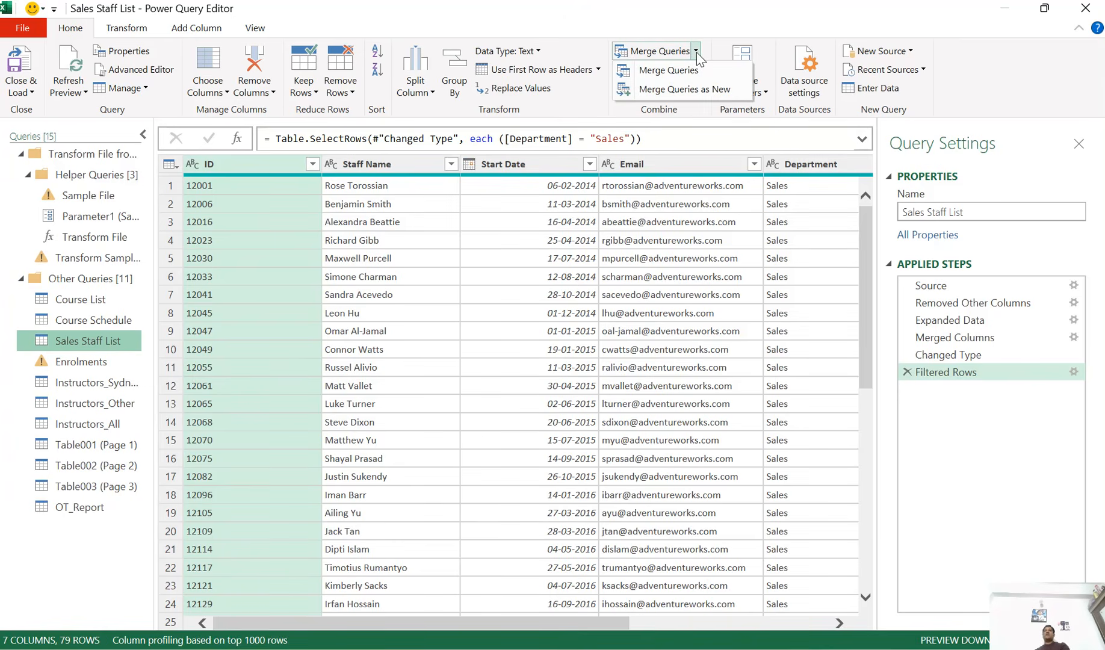
{"action": "left_click", "coordinate": [689, 94]}
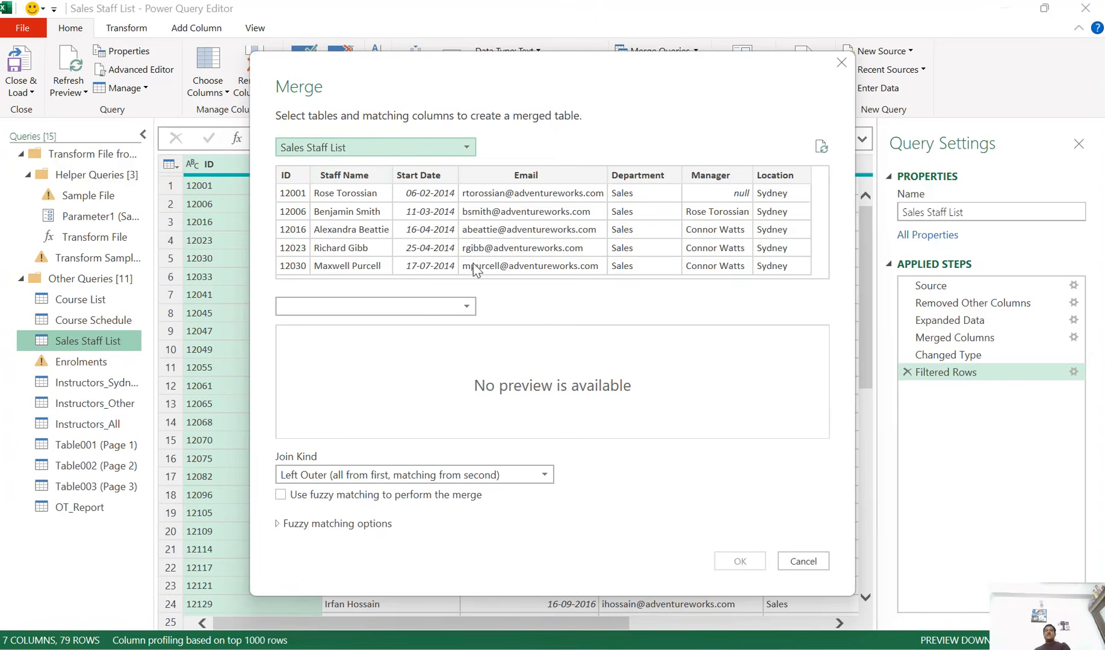
{"action": "left_click", "coordinate": [468, 310]}
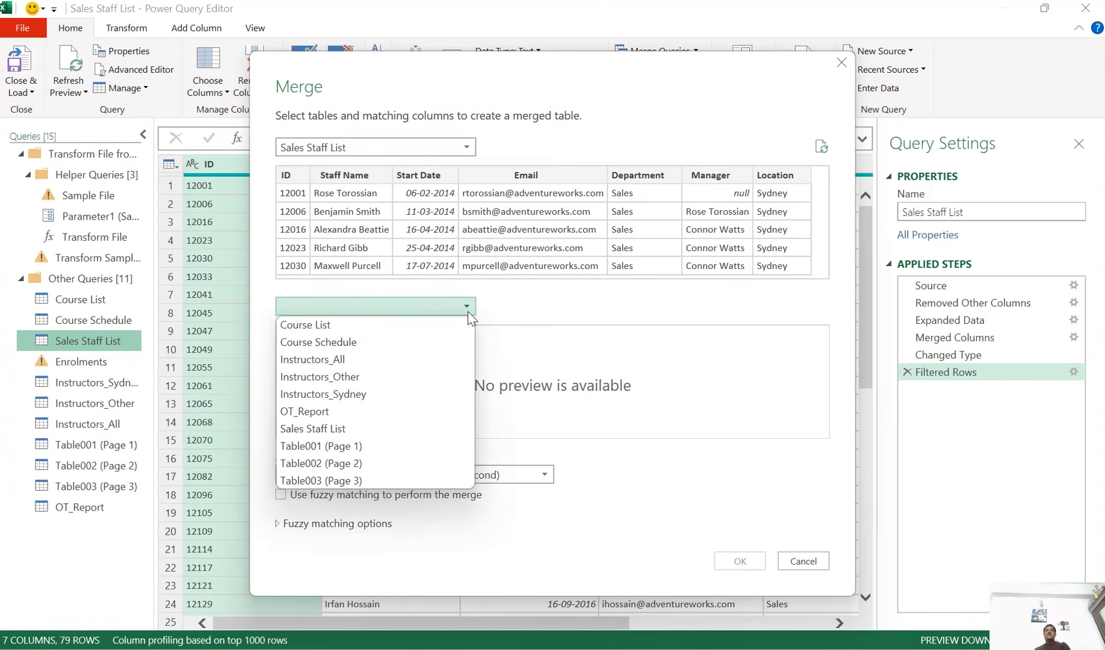
{"action": "left_click", "coordinate": [347, 411]}
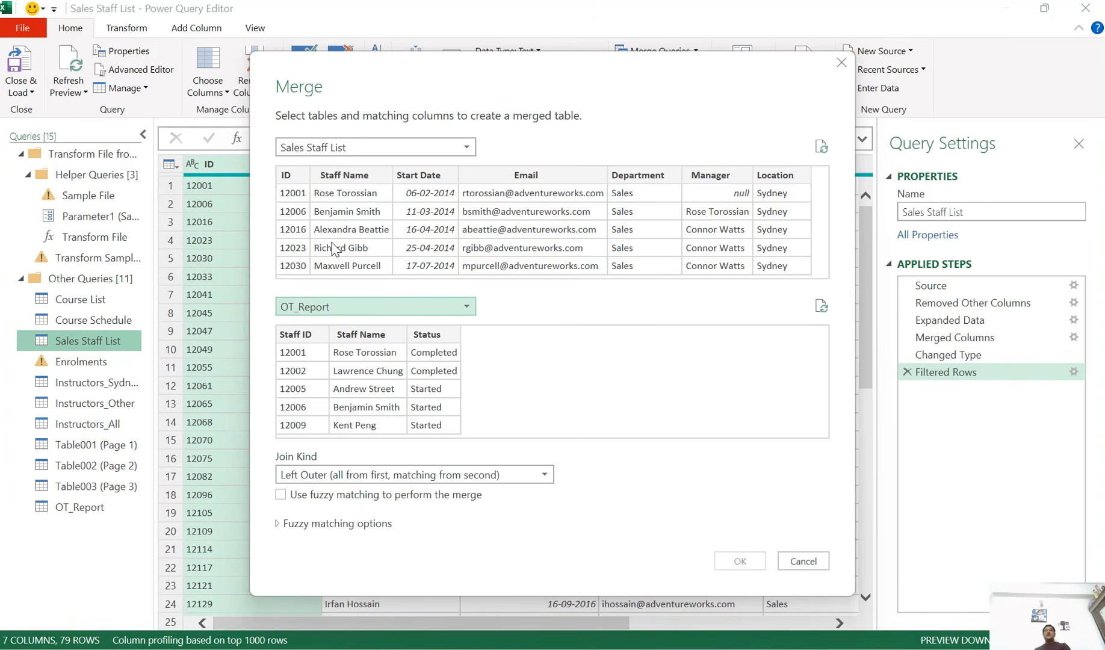
{"action": "left_click", "coordinate": [288, 176]}
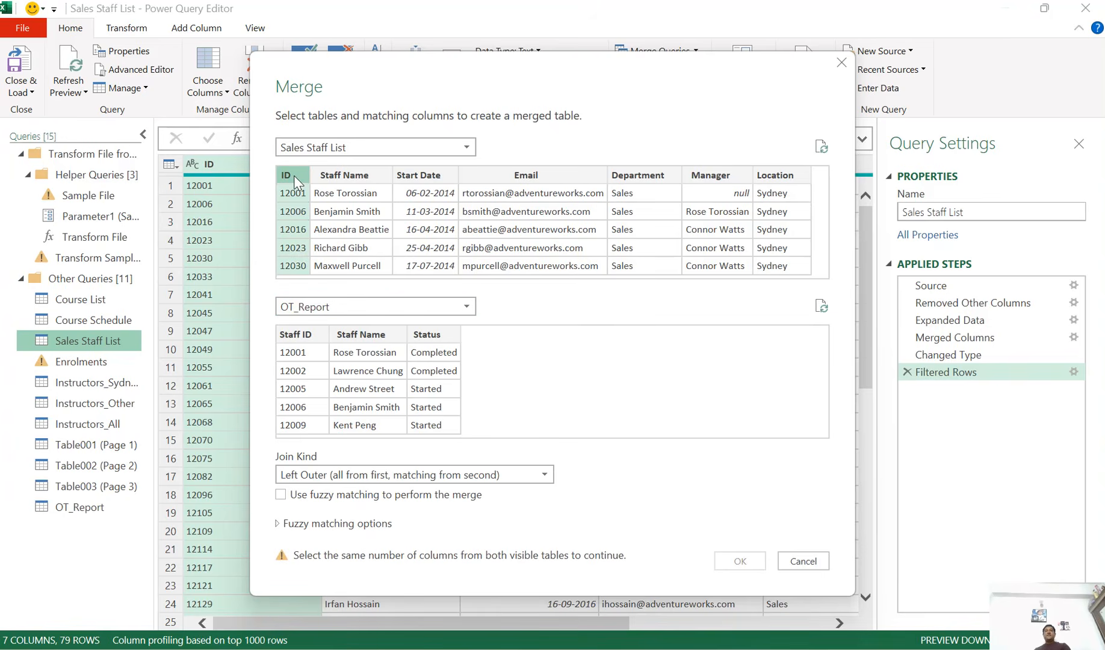
{"action": "left_click", "coordinate": [299, 341]}
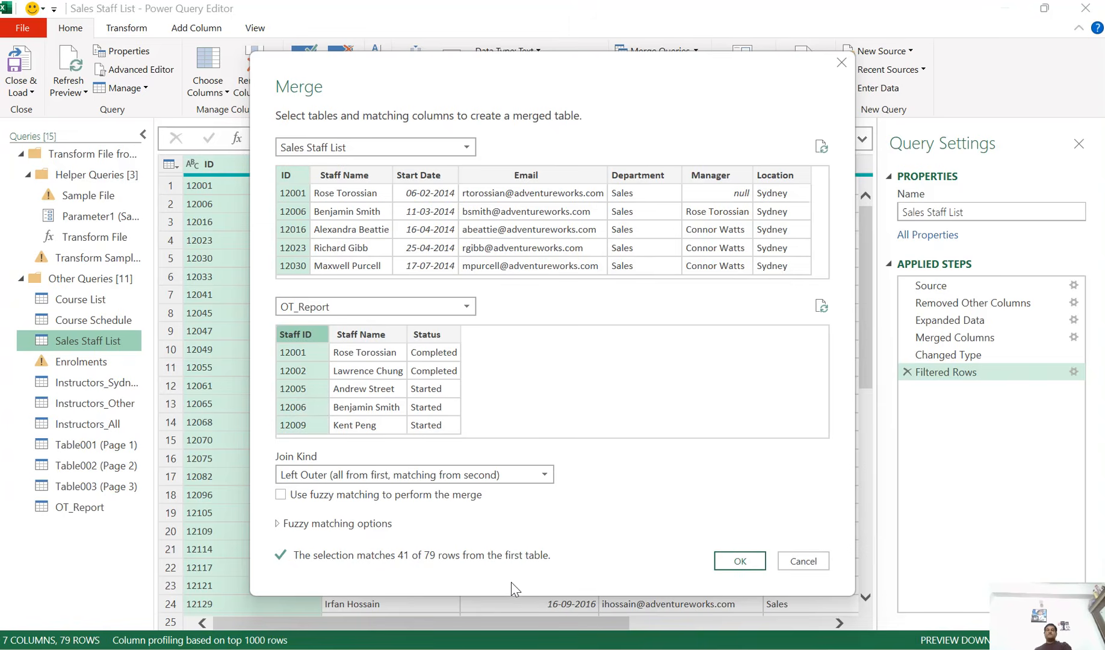
{"action": "left_click", "coordinate": [545, 475]}
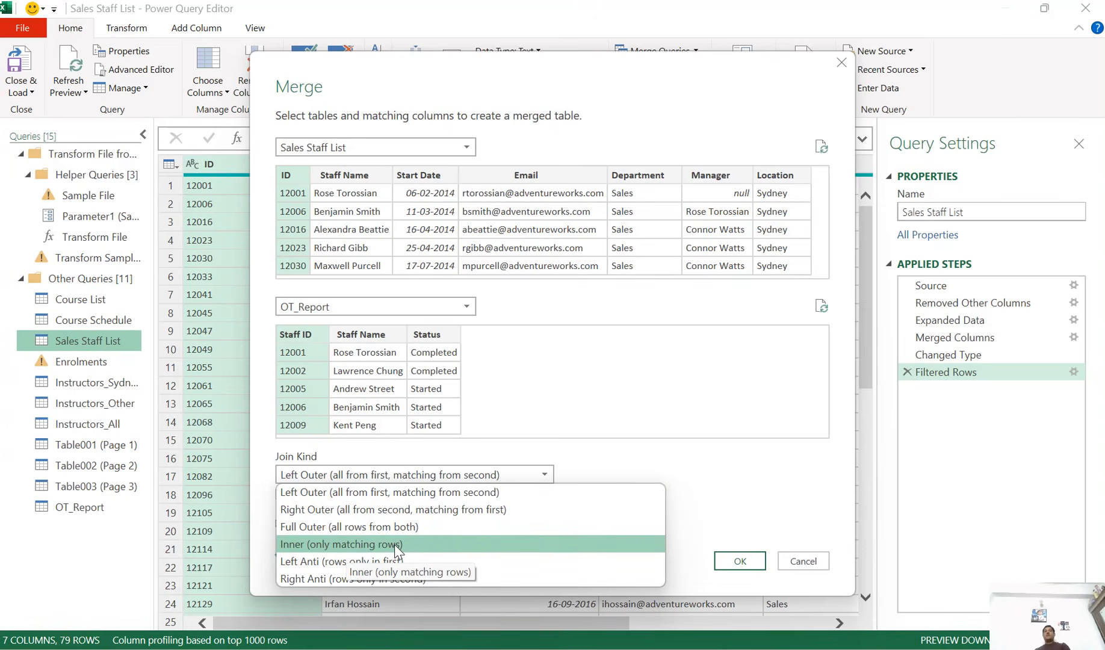
{"action": "left_click", "coordinate": [373, 544]}
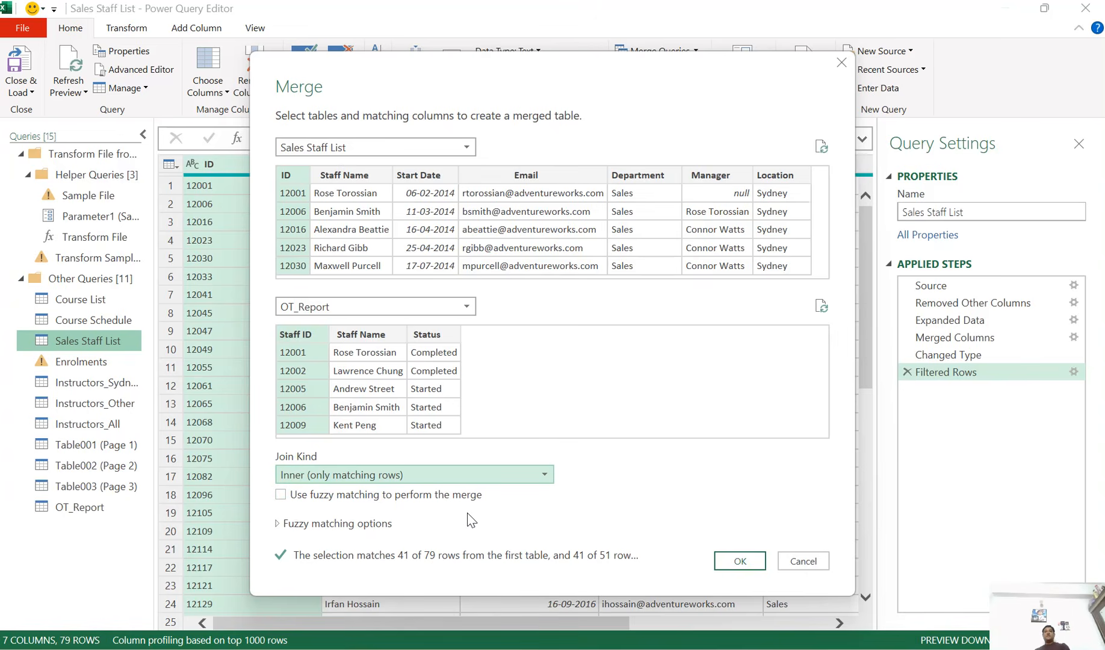
{"action": "left_click", "coordinate": [740, 561]}
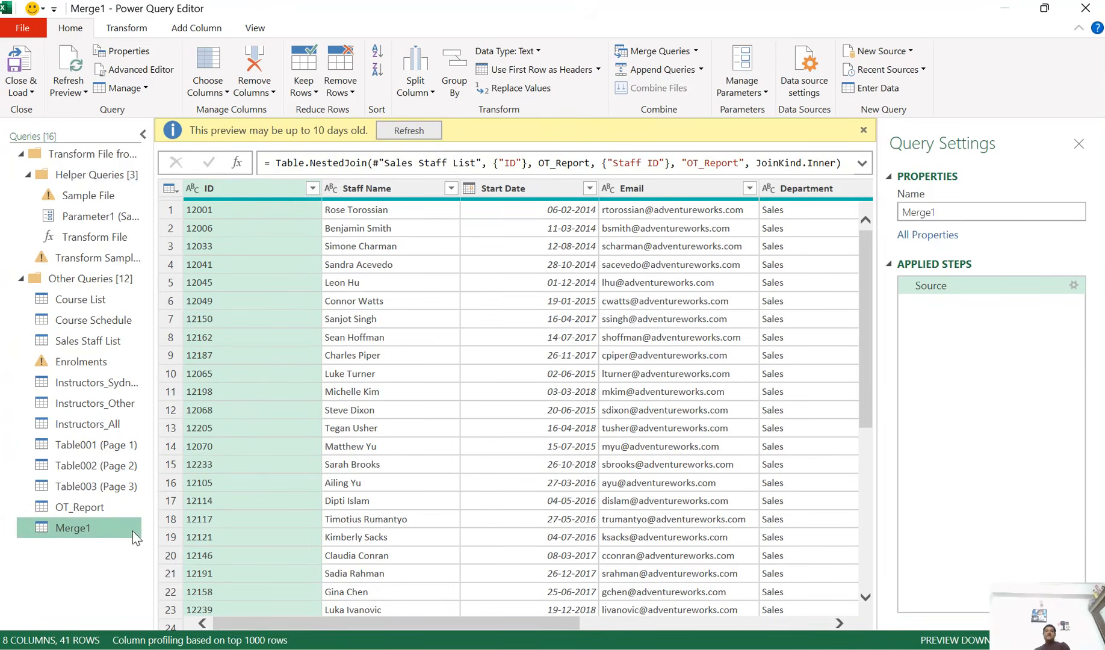
- Refresh the preview of the new merged query and rename the query Sales_OT_Yes
{"action": "left_click", "coordinate": [409, 132]}
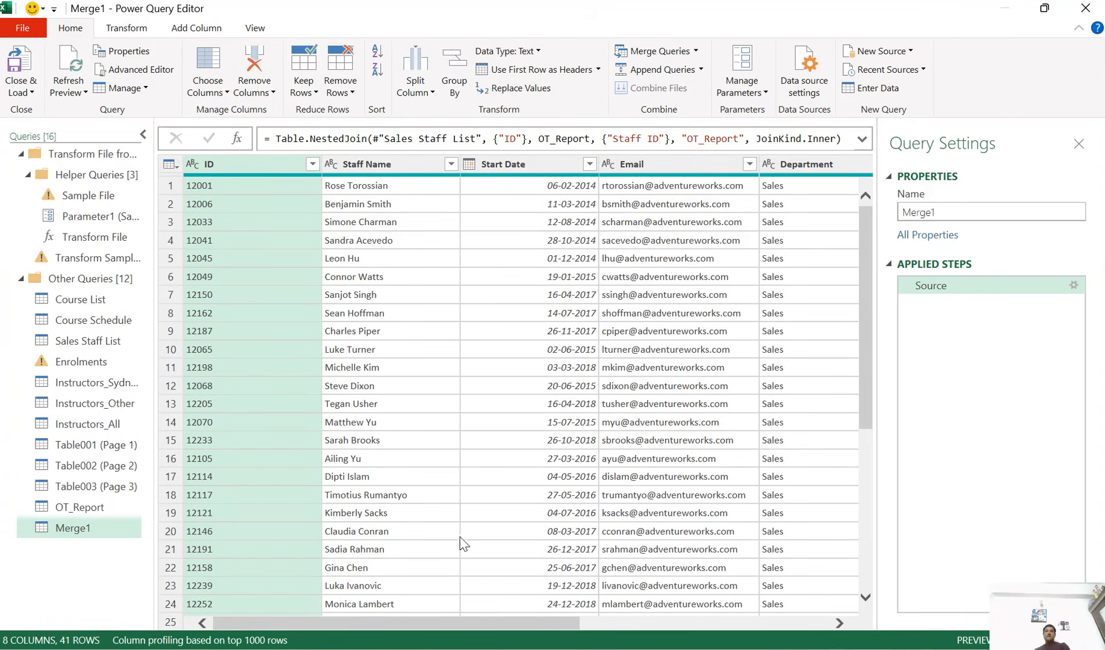
{"action": "left_click_drag", "start_coordinate": [355, 626], "coordinate": [647, 635]}
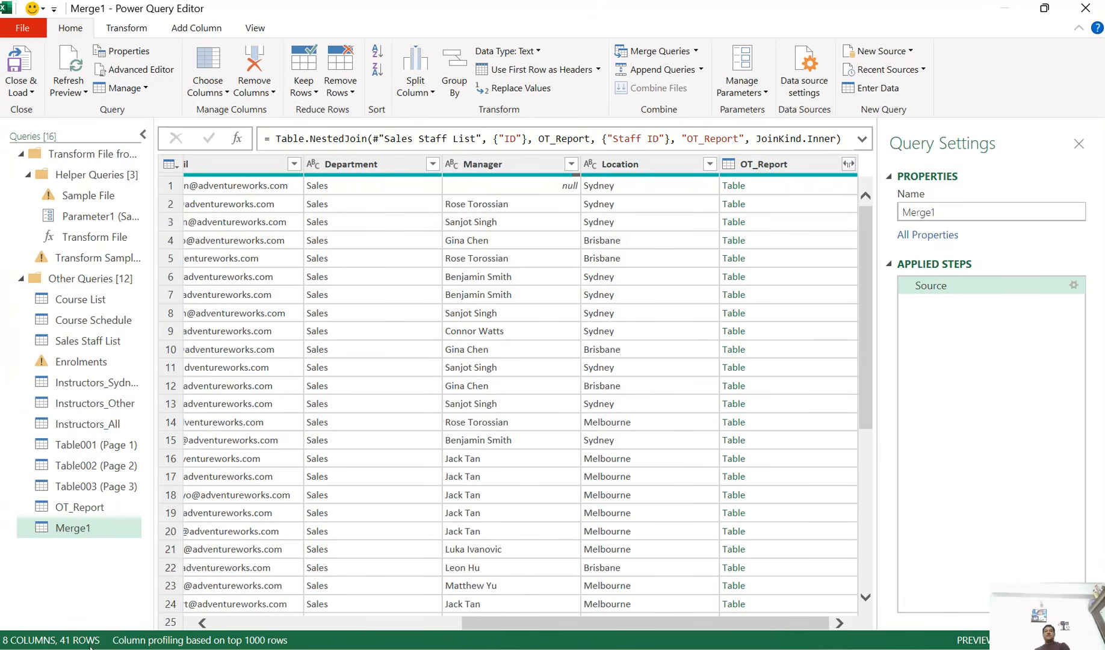
{"action": "left_click", "coordinate": [949, 212]}
{"action": "type", "text": "Sales_OT_Yes"}
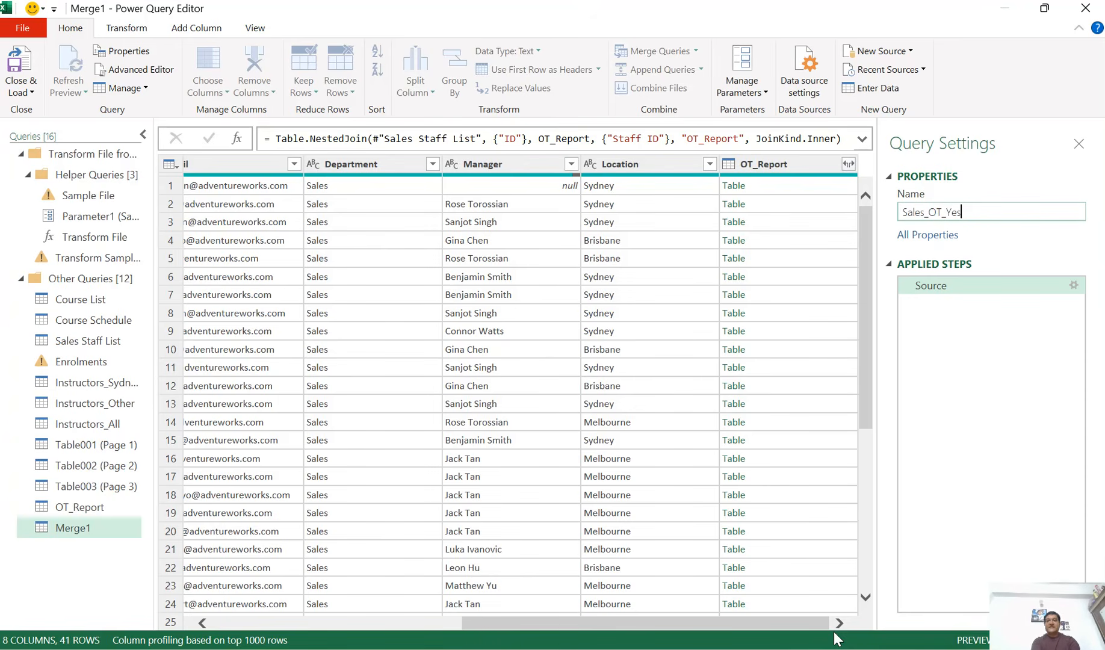
{"action": "key", "text": "Return"}
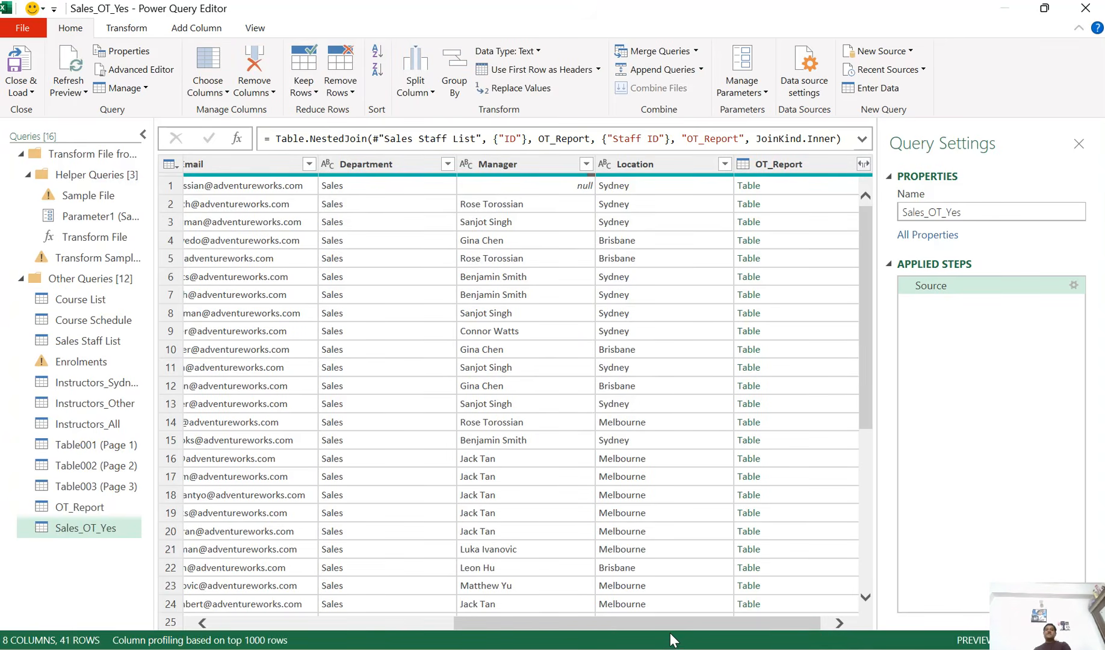
- Expand the OT_Report column of Sales_OT_Yes to only the Status field and review the resulting rows
{"action": "scroll", "coordinate": [733, 623], "scroll_direction": "right", "scroll_amount": 1}
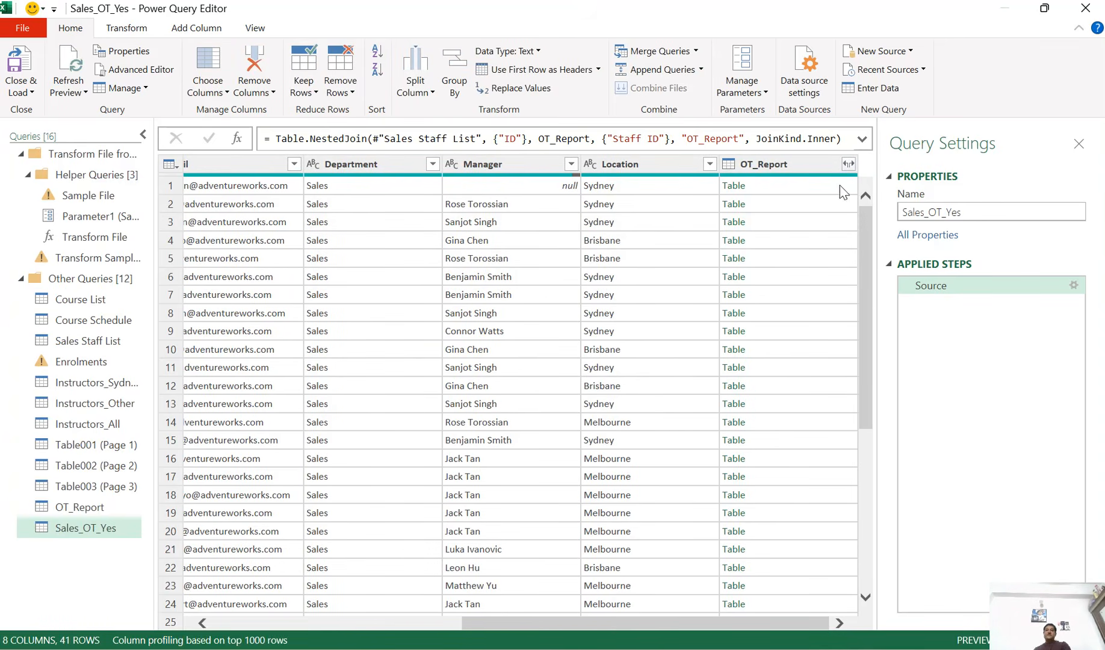
{"action": "left_click", "coordinate": [849, 164]}
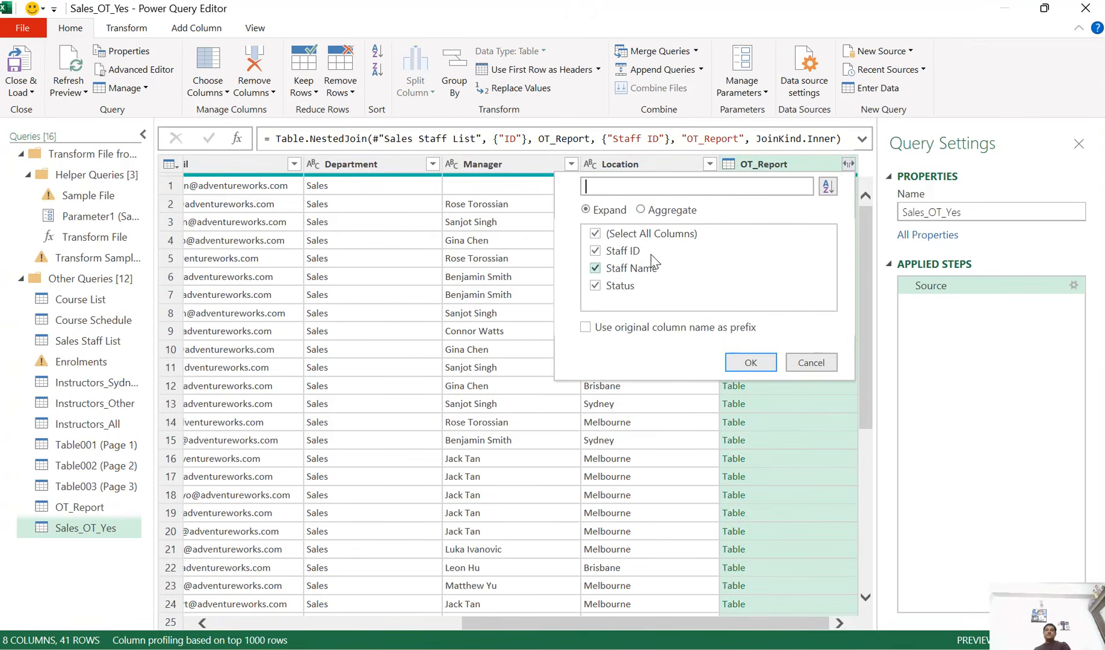
{"action": "left_click", "coordinate": [626, 234]}
{"action": "left_click", "coordinate": [629, 286]}
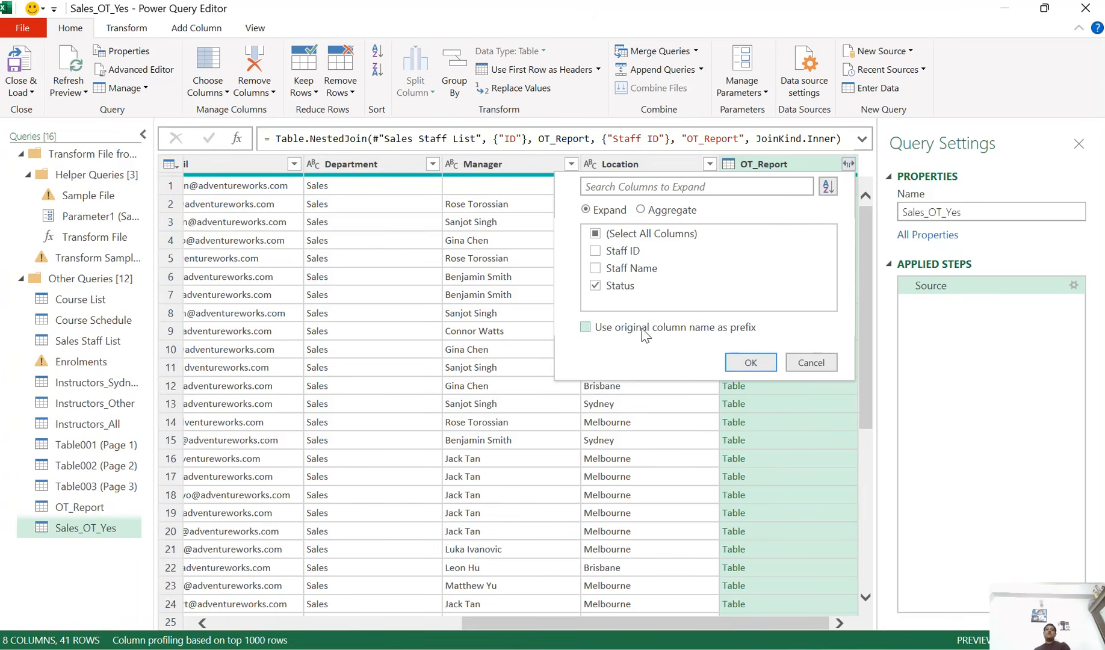
{"action": "left_click", "coordinate": [751, 364]}
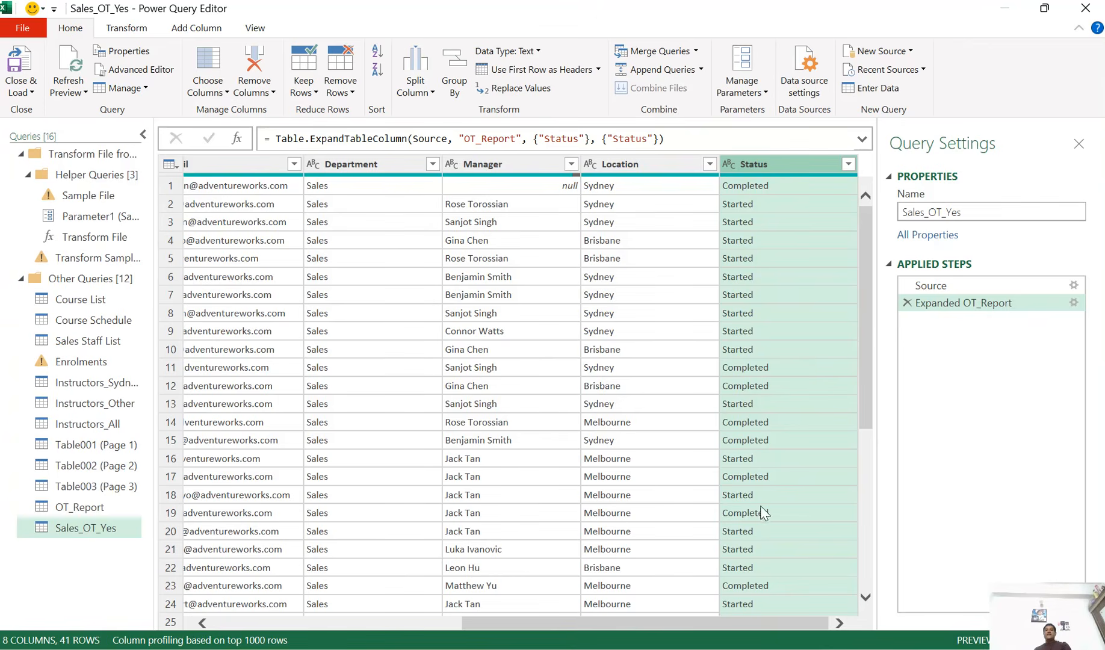
{"action": "scroll", "coordinate": [767, 302], "scroll_direction": "down", "scroll_amount": 4}
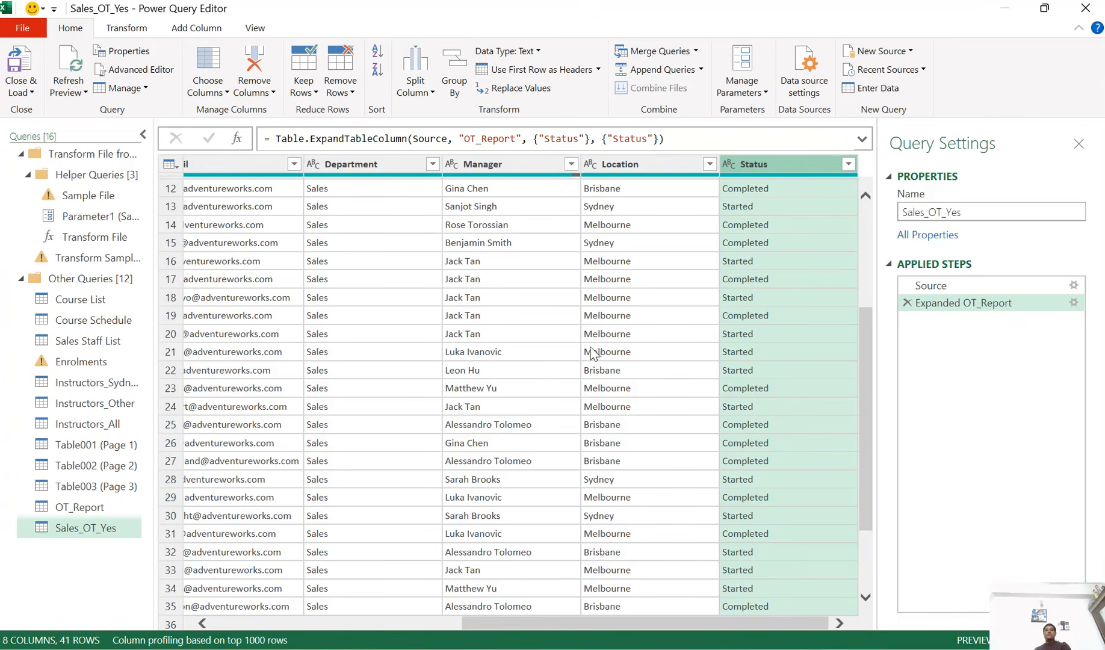
{"action": "scroll", "coordinate": [612, 352], "scroll_direction": "down", "scroll_amount": 2}
{"action": "scroll", "coordinate": [653, 445], "scroll_direction": "up", "scroll_amount": 6}
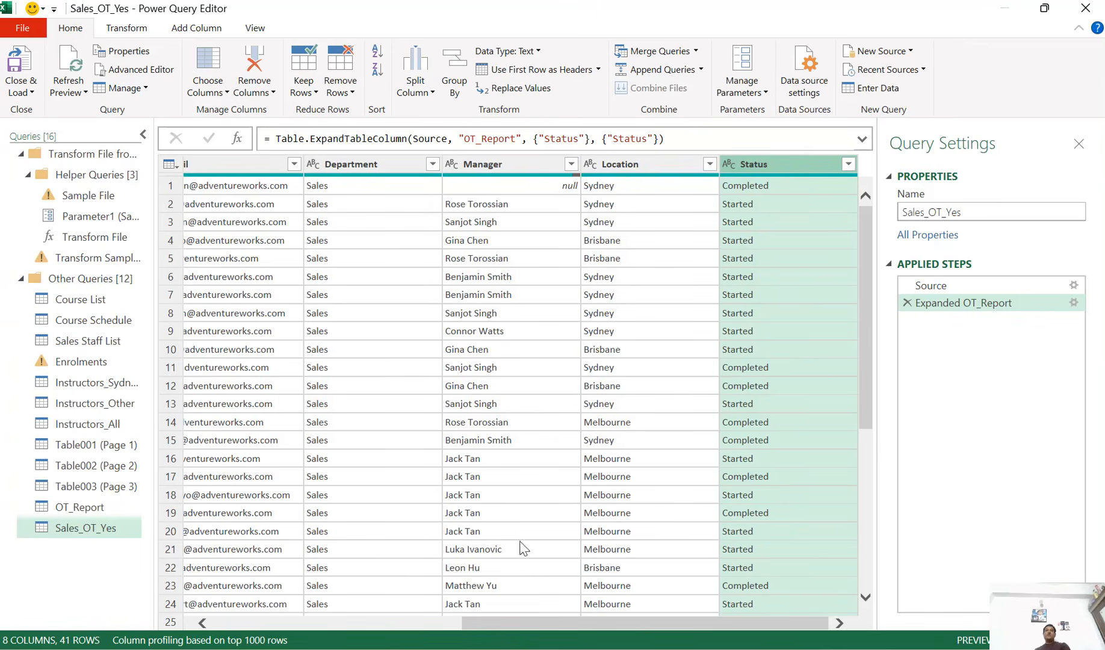
- Merge Sales Staff List with OT_Report as another new query, matching ID to Staff ID with a Left Anti join
{"action": "left_click", "coordinate": [103, 345]}
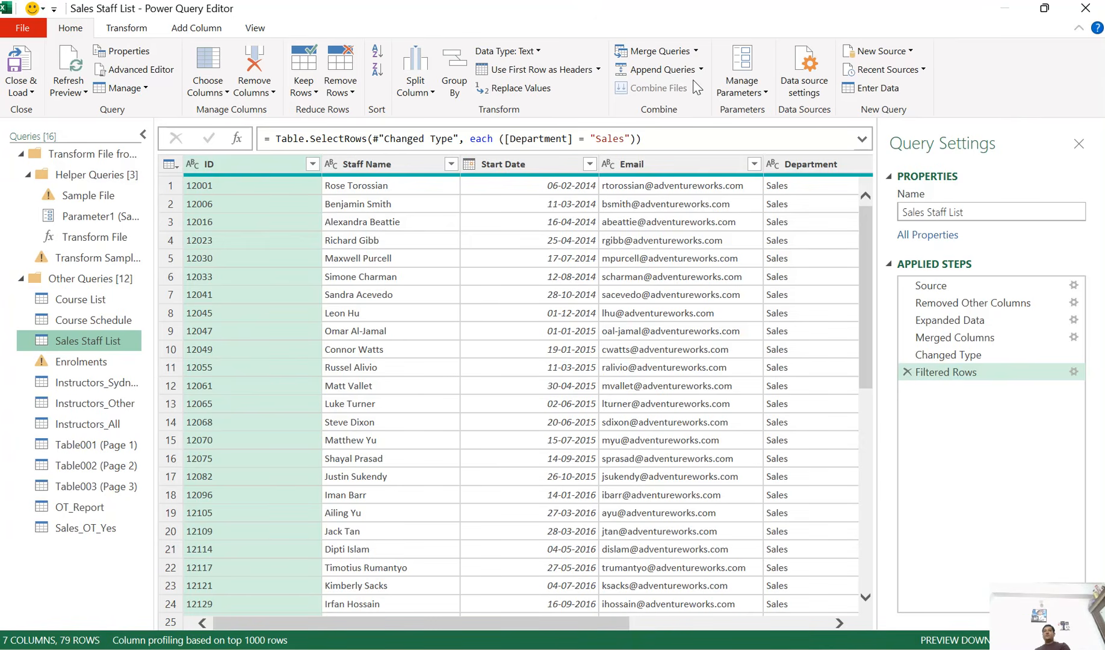
{"action": "left_click", "coordinate": [696, 51]}
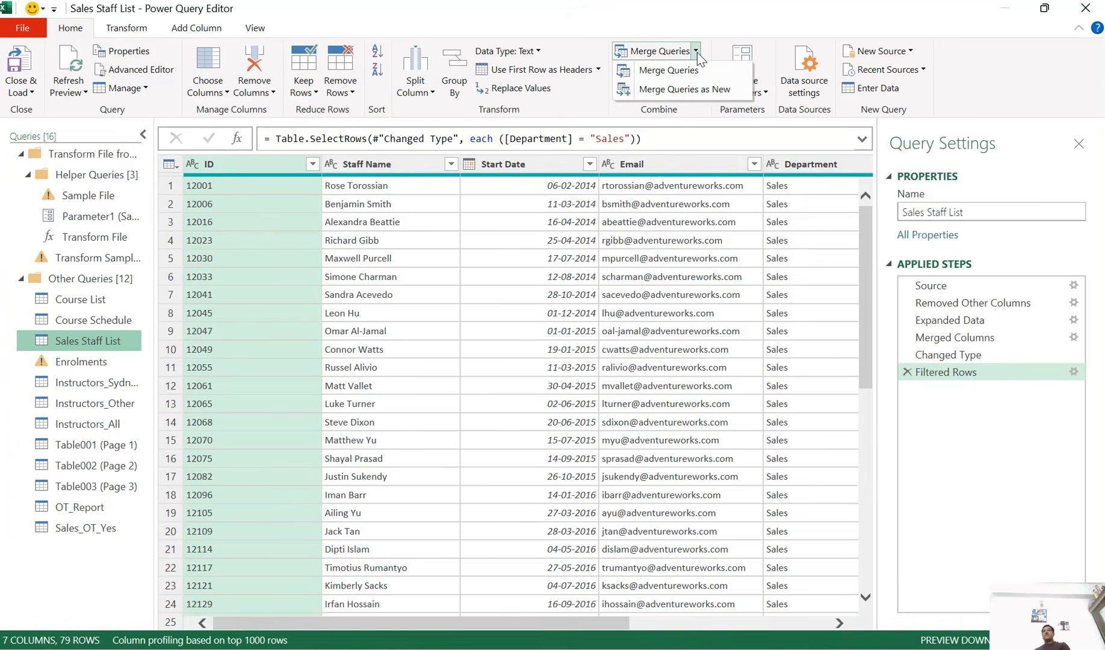
{"action": "left_click", "coordinate": [690, 91]}
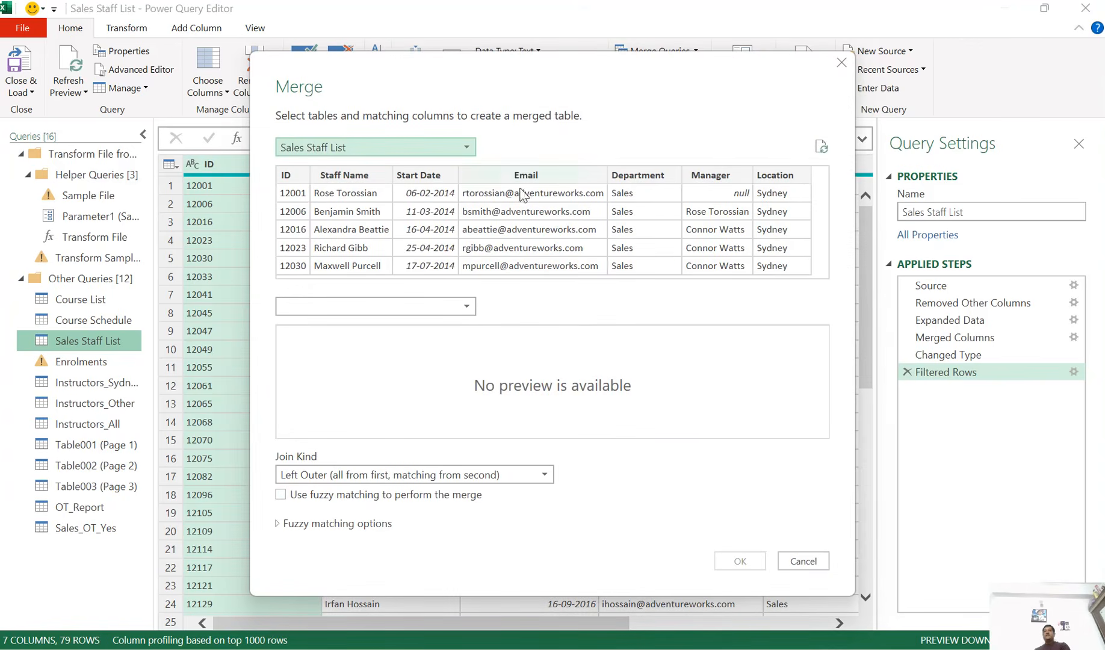
{"action": "left_click", "coordinate": [467, 306]}
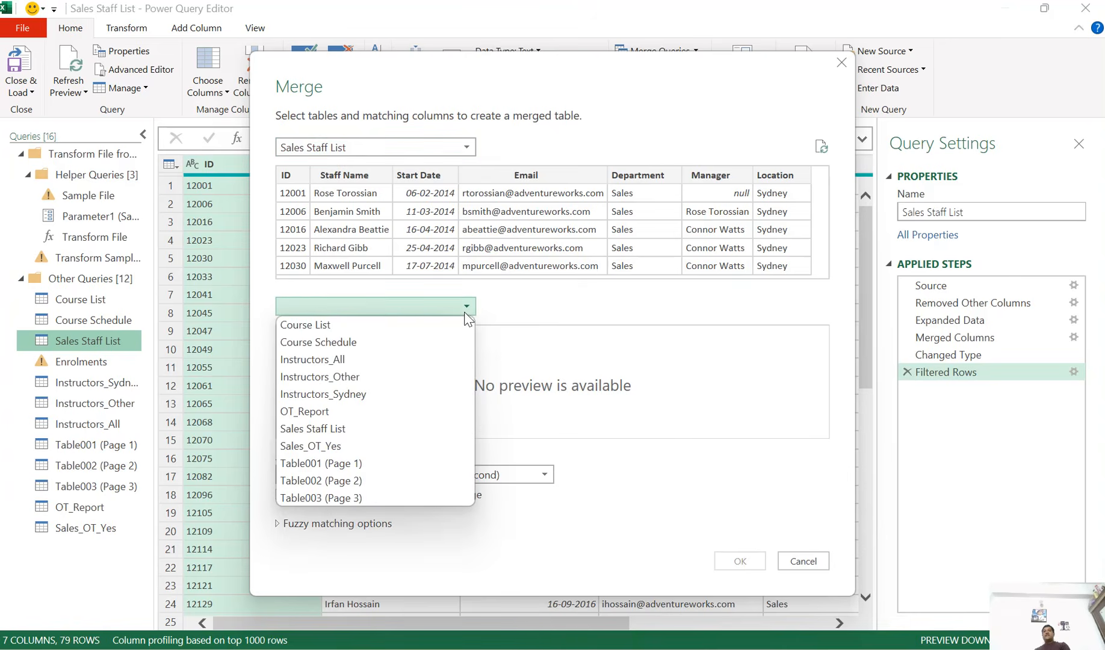
{"action": "left_click", "coordinate": [338, 415]}
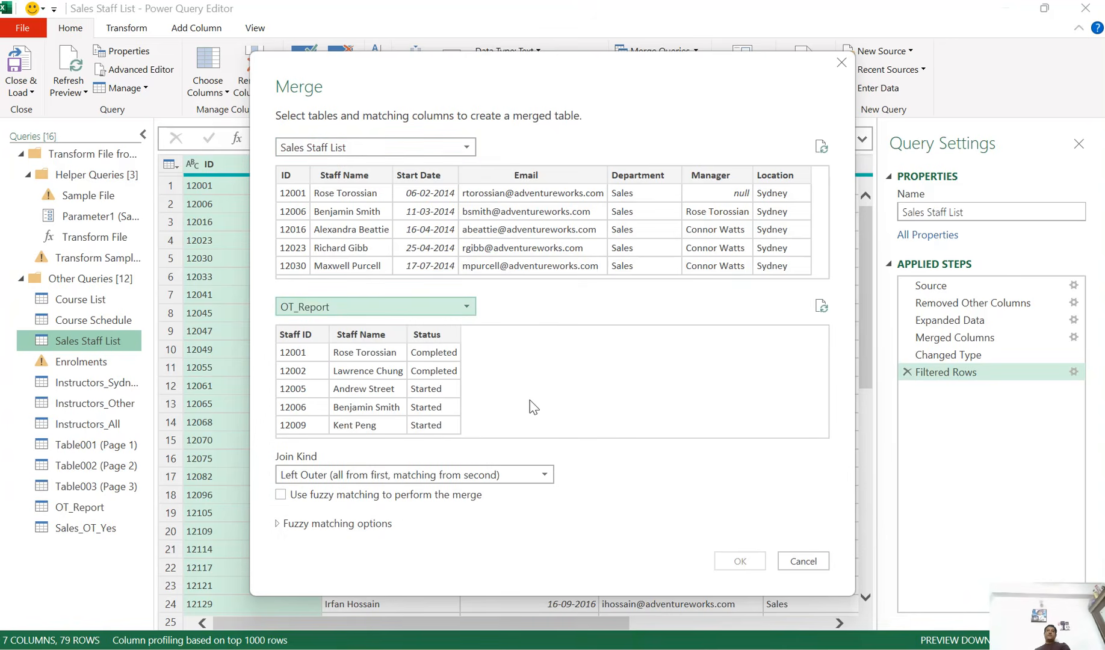
{"action": "left_click", "coordinate": [294, 175]}
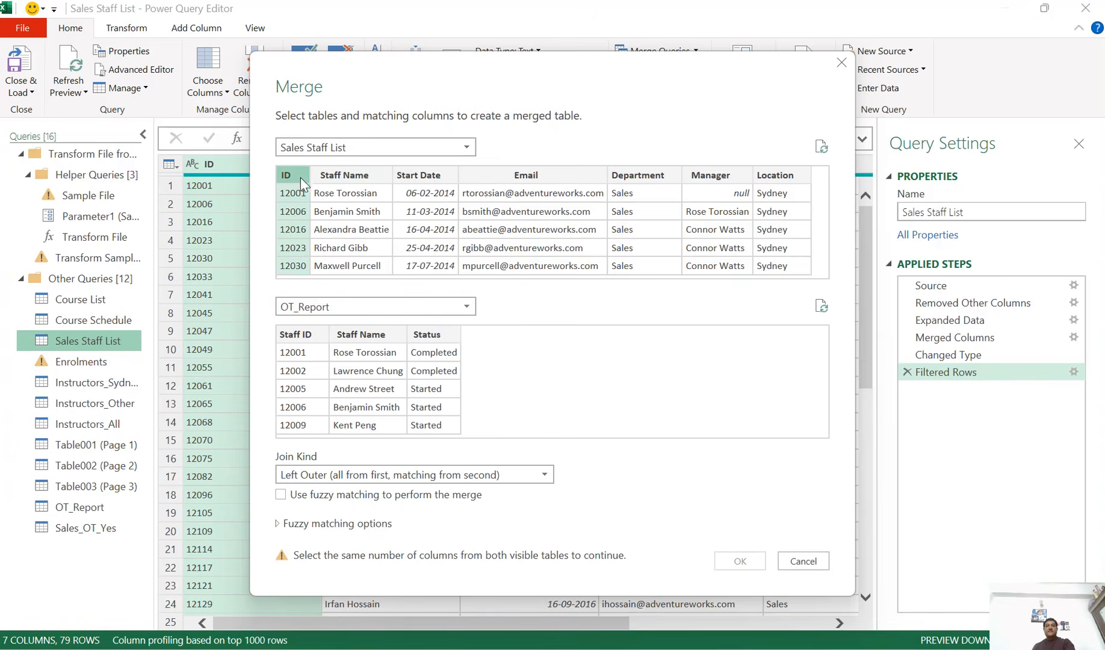
{"action": "left_click", "coordinate": [298, 335]}
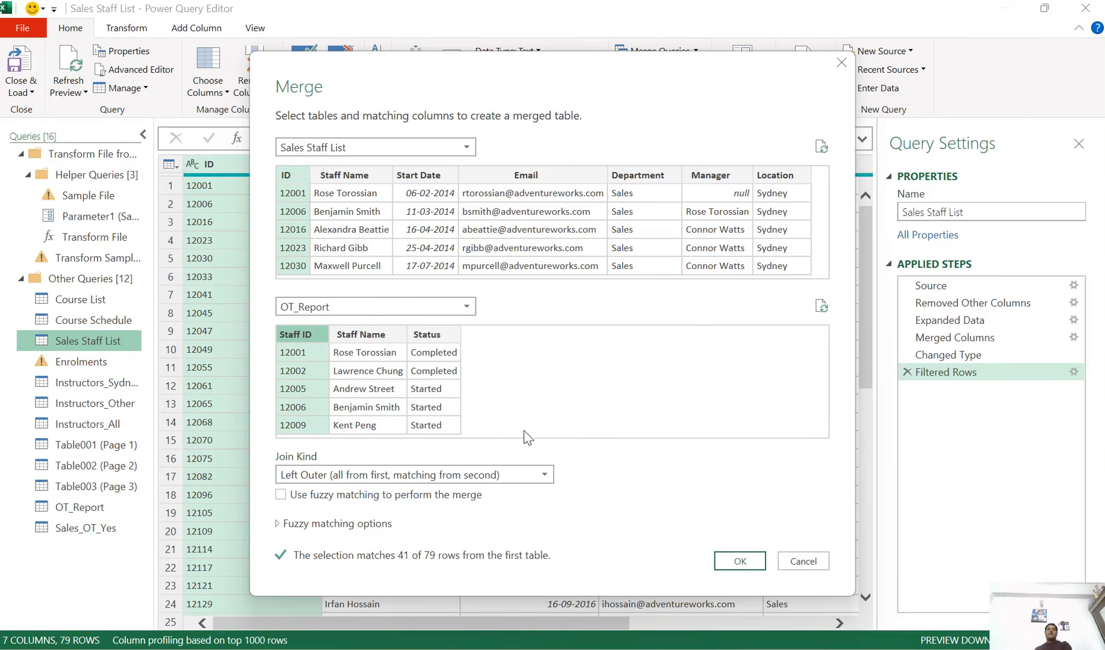
{"action": "left_click", "coordinate": [434, 478]}
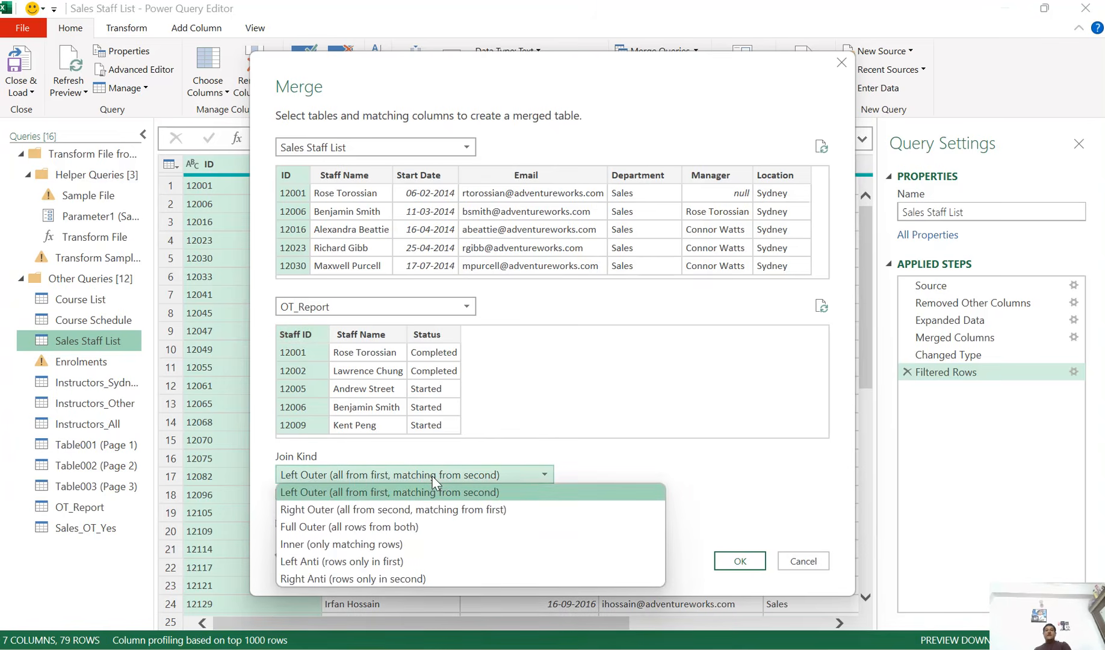
{"action": "left_click", "coordinate": [386, 561]}
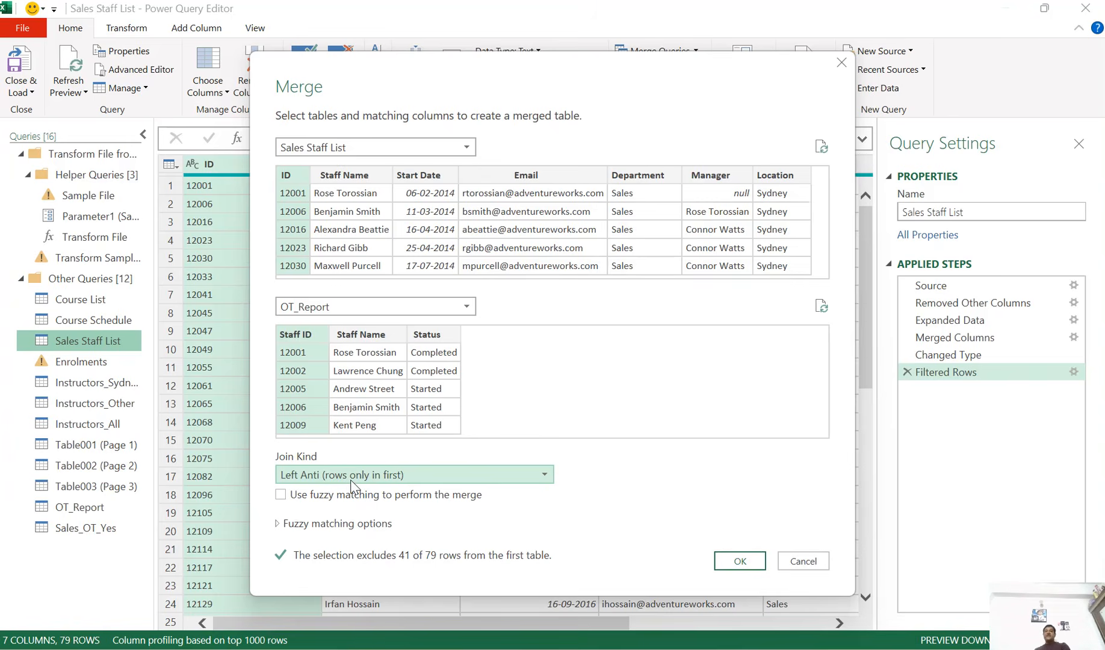
{"action": "left_click", "coordinate": [727, 559]}
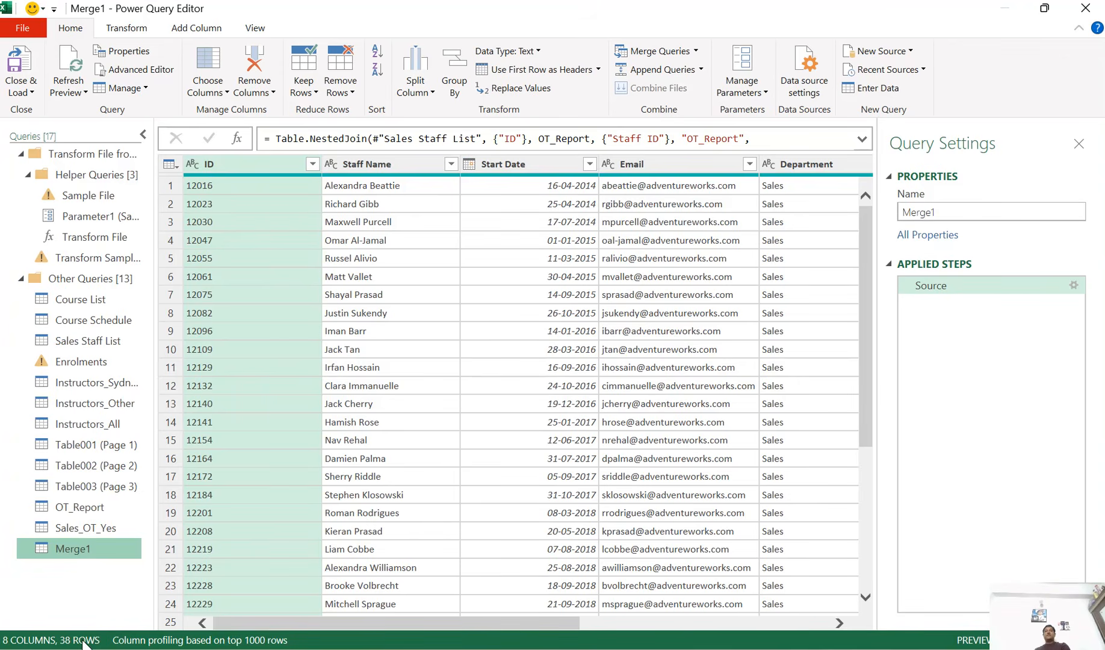
- Rename the new anti-join query Sales_OT_Pending
{"action": "left_click", "coordinate": [931, 213]}
{"action": "type", "text": "Sales_OT_Pending"}
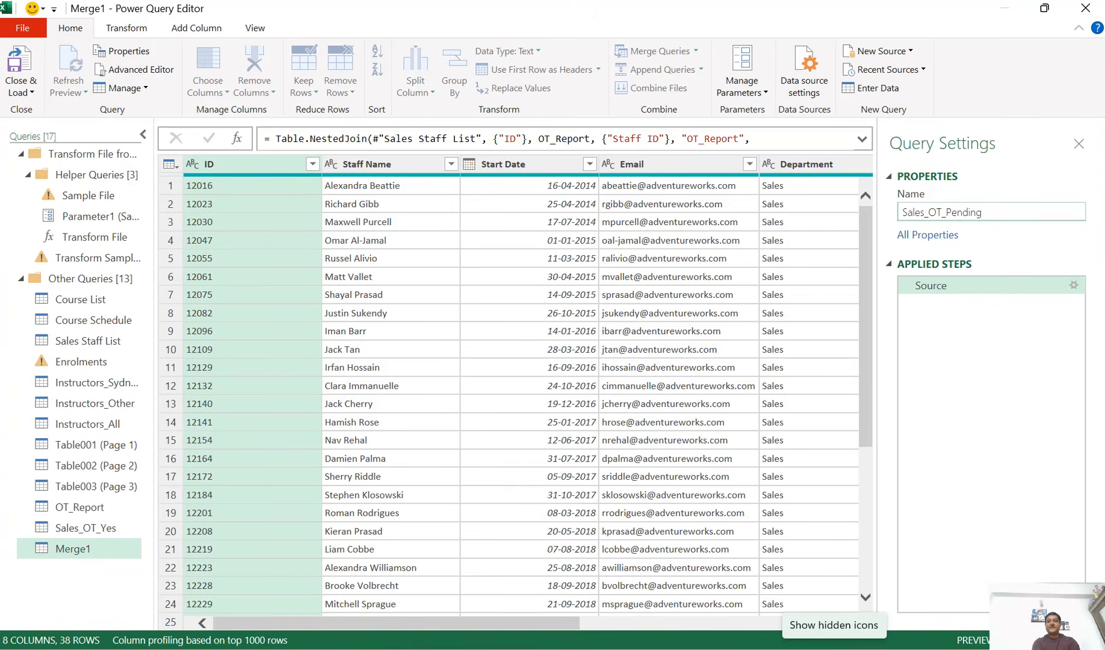
{"action": "key", "text": "Return"}
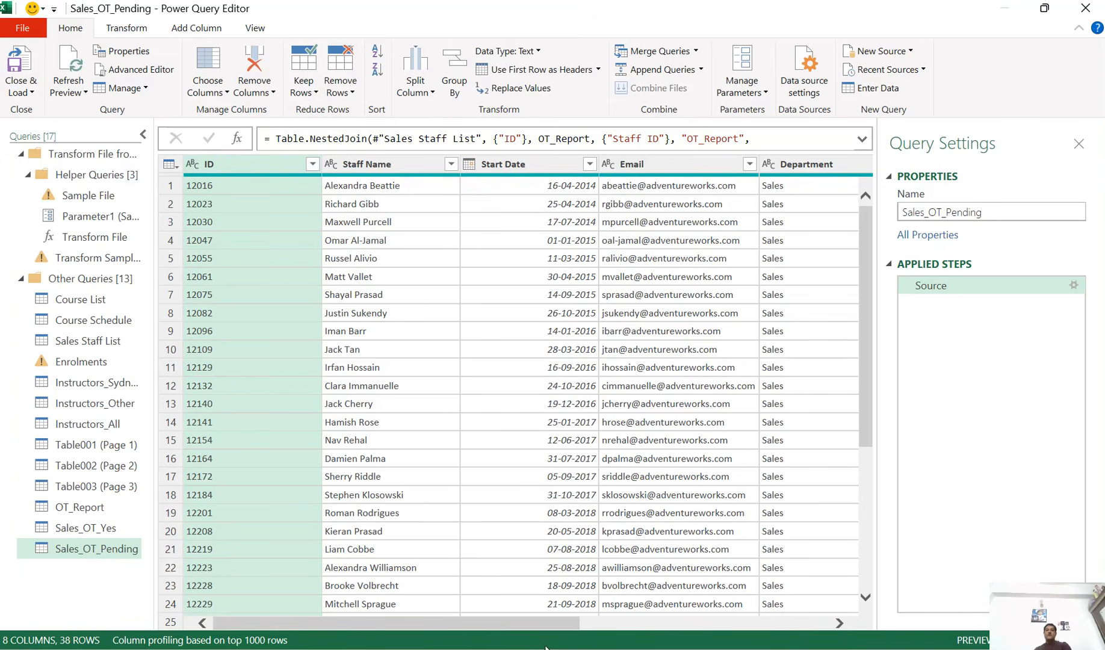
- Expand the OT_Report column of Sales_OT_Pending to only the Status field and review the resulting rows
{"action": "left_click_drag", "start_coordinate": [540, 627], "coordinate": [805, 614]}
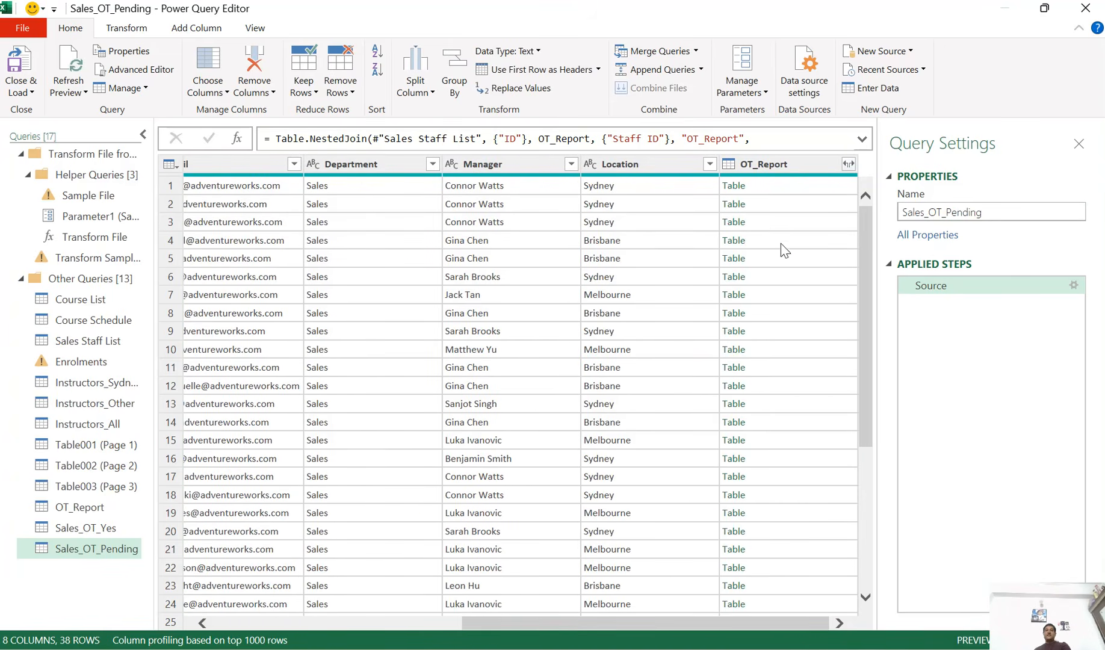
{"action": "left_click", "coordinate": [848, 164]}
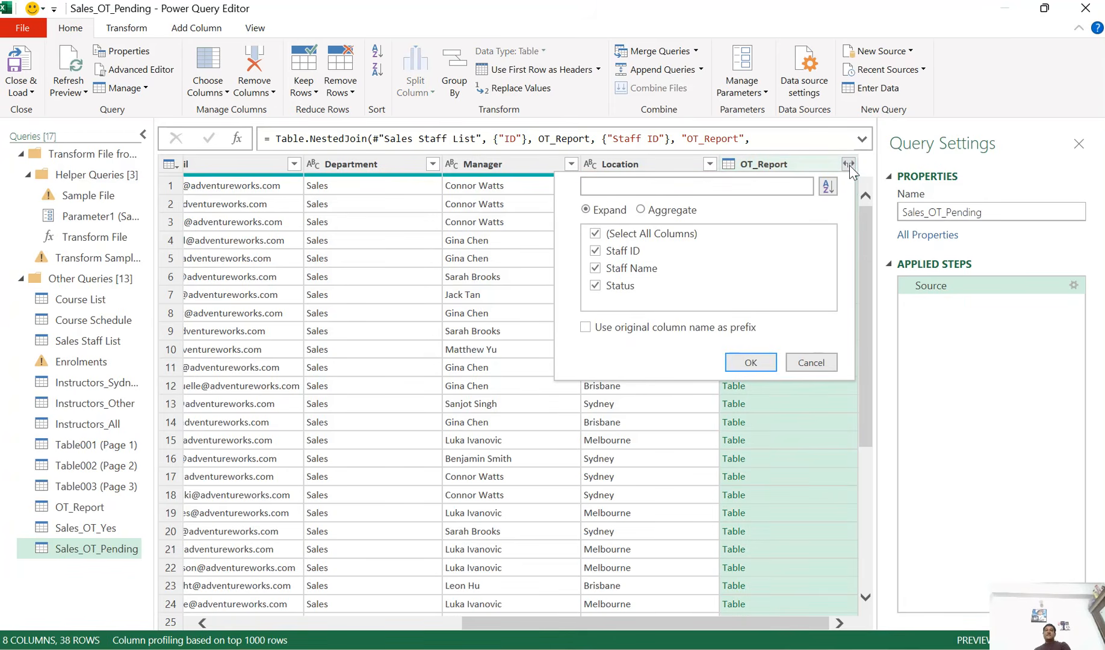
{"action": "left_click", "coordinate": [641, 234]}
{"action": "left_click", "coordinate": [623, 287]}
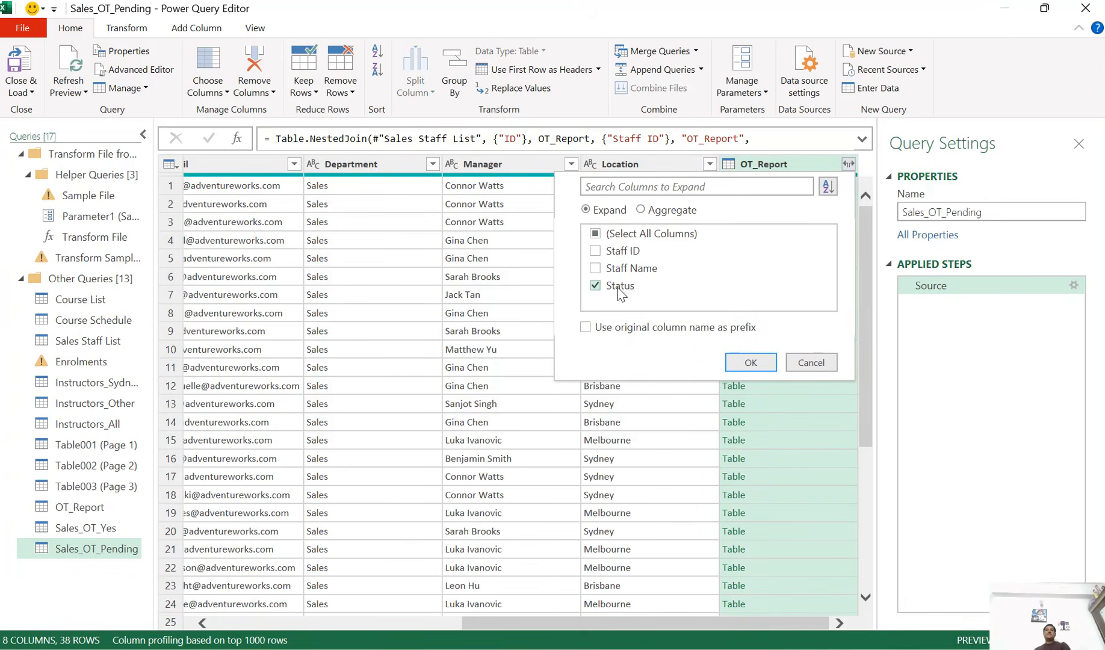
{"action": "left_click", "coordinate": [746, 363]}
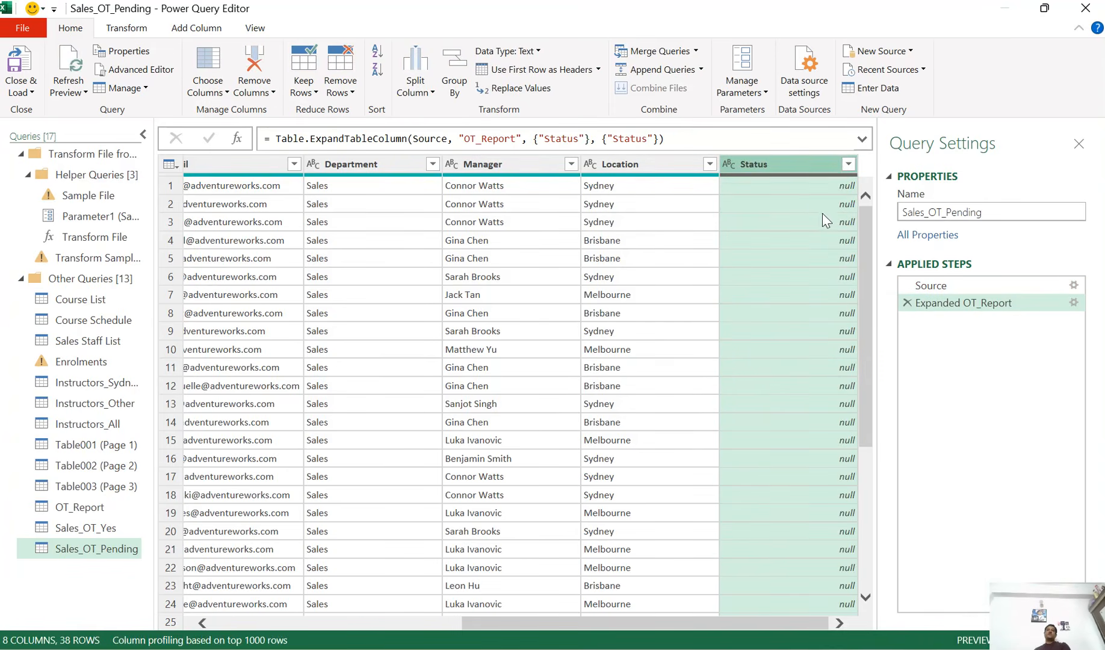
{"action": "scroll", "coordinate": [806, 301], "scroll_direction": "down", "scroll_amount": 5}
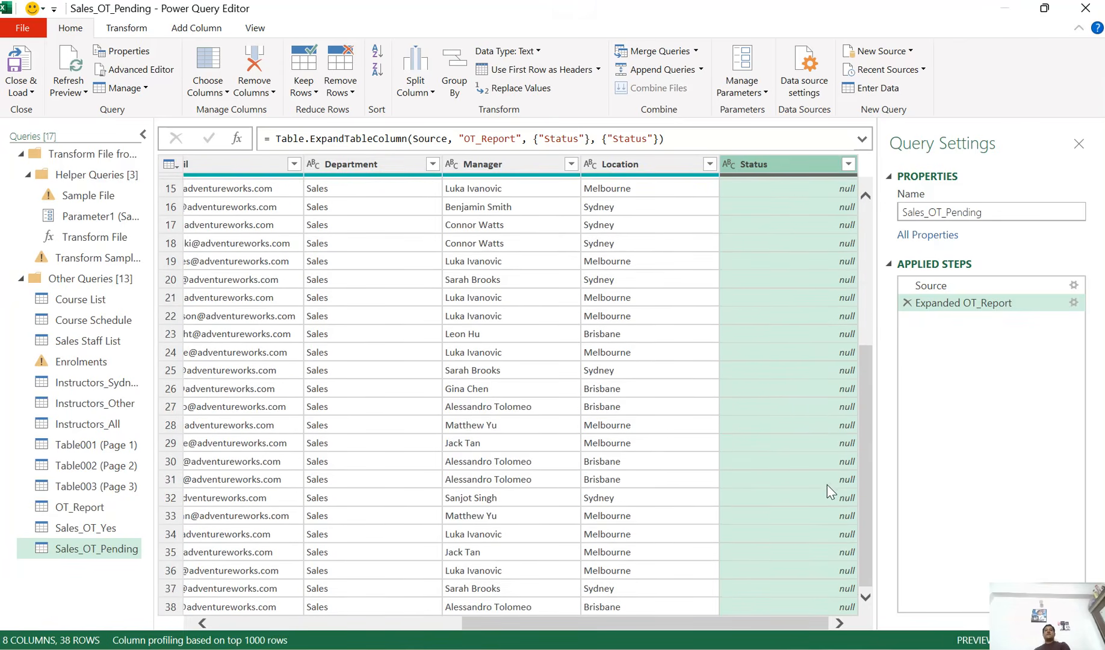
{"action": "scroll", "coordinate": [826, 485], "scroll_direction": "up", "scroll_amount": 5}
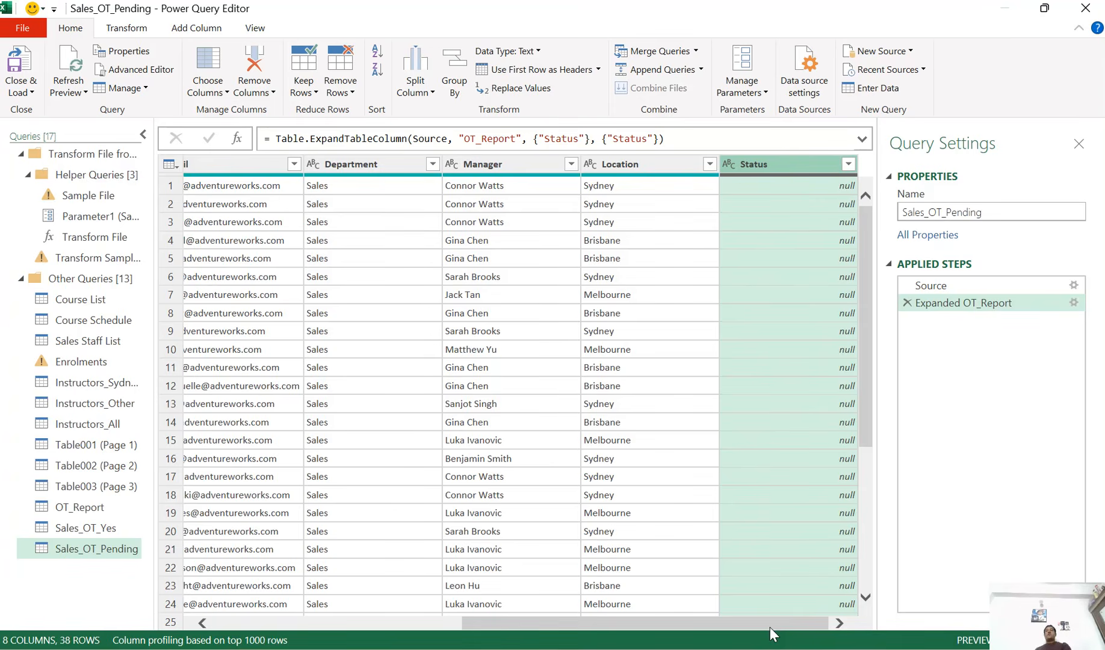
- Compare the staff rows in OT_Report with the rows and Status column of Sales_OT_Pending
{"action": "left_click", "coordinate": [80, 507]}
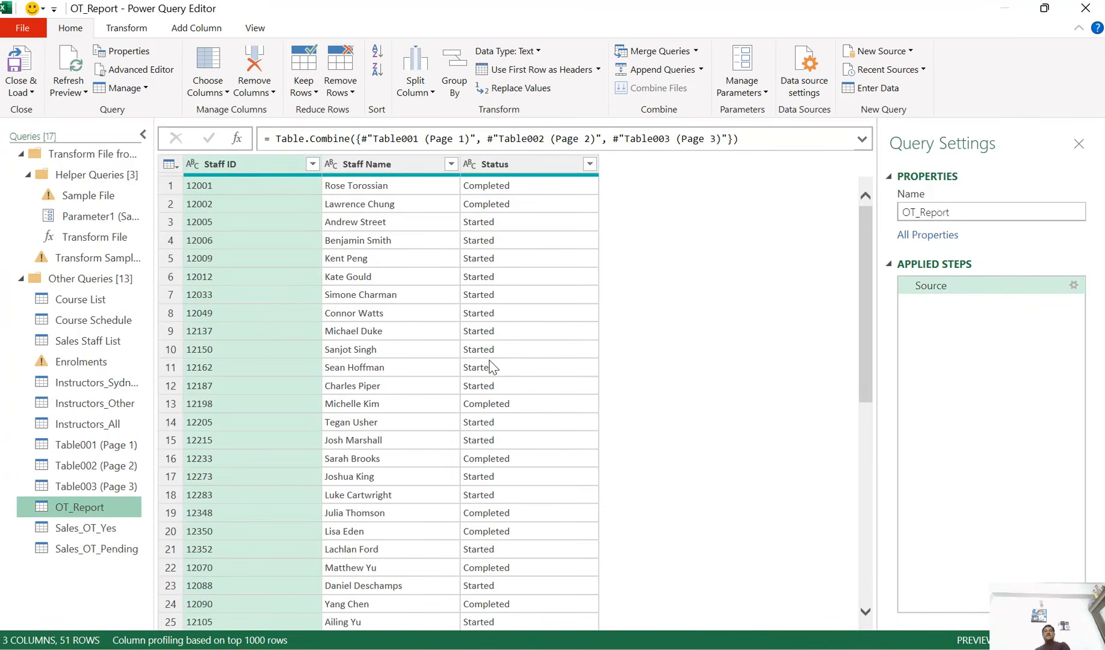
{"action": "scroll", "coordinate": [492, 367], "scroll_direction": "down", "scroll_amount": 5}
{"action": "scroll", "coordinate": [492, 367], "scroll_direction": "down", "scroll_amount": 4}
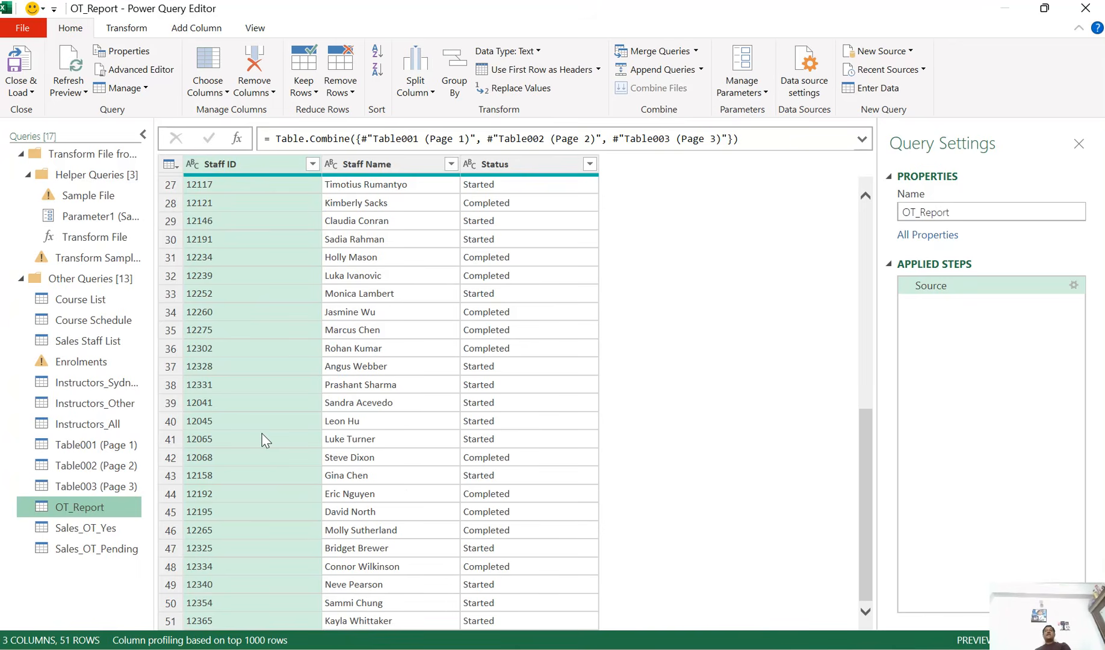
{"action": "left_click", "coordinate": [100, 550]}
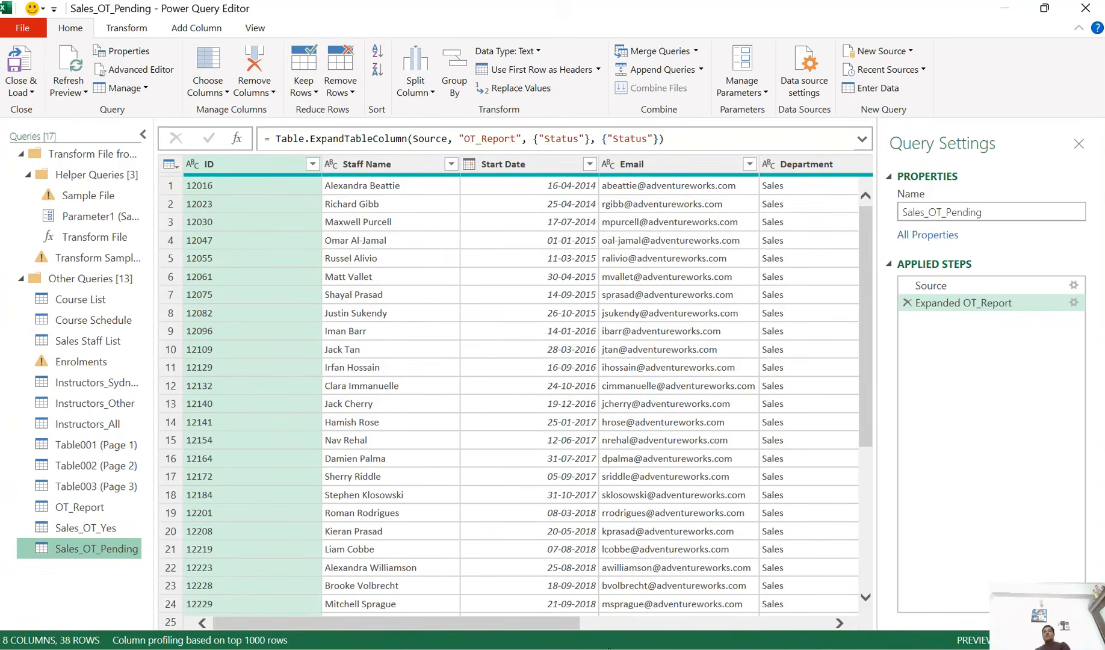
{"action": "left_click_drag", "start_coordinate": [575, 623], "coordinate": [830, 624]}
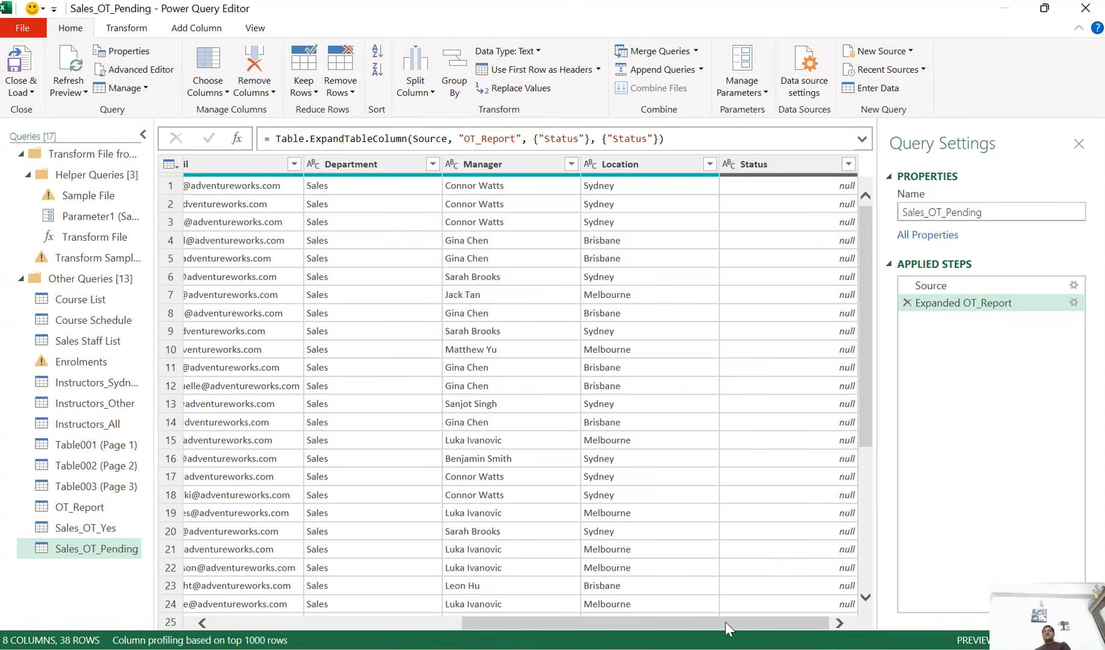
{"action": "left_click_drag", "start_coordinate": [724, 622], "coordinate": [459, 635]}
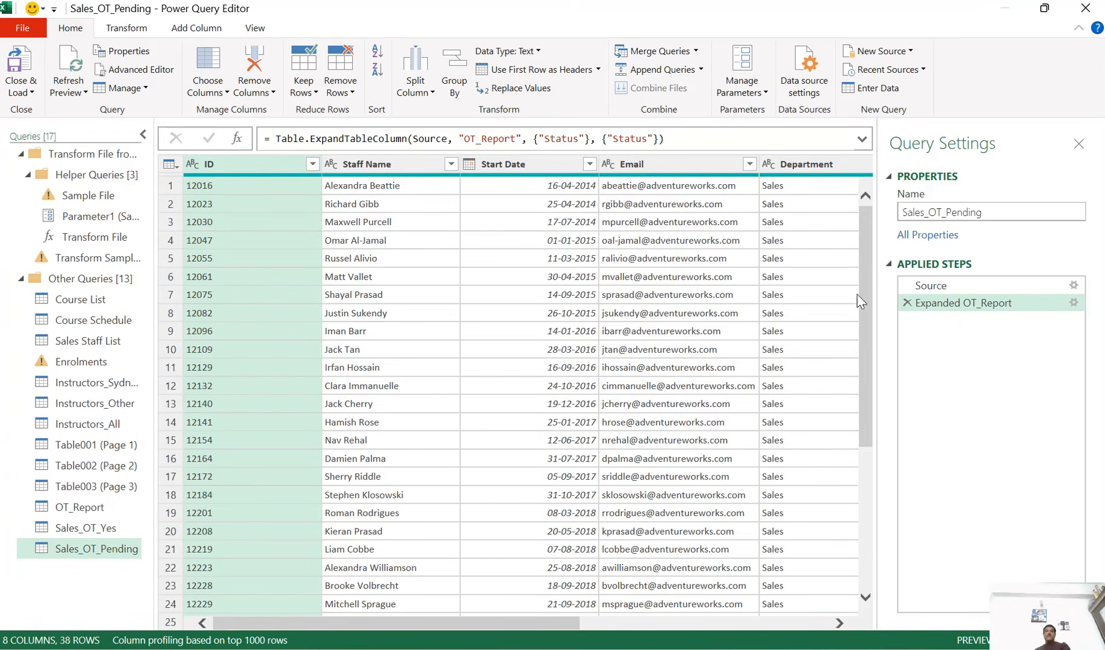
- Examine the rows of Sales_OT_Yes and Sales Staff List against those in Sales_OT_Pending, including the Status columns of both merged queries
{"action": "left_click", "coordinate": [112, 528]}
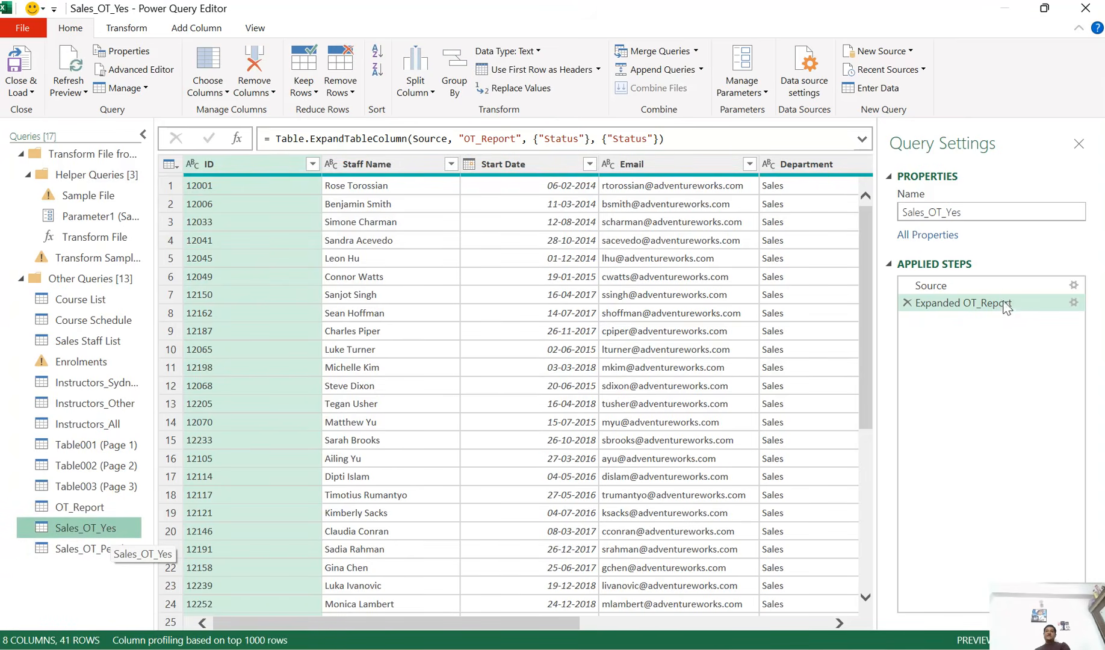
{"action": "left_click", "coordinate": [635, 622]}
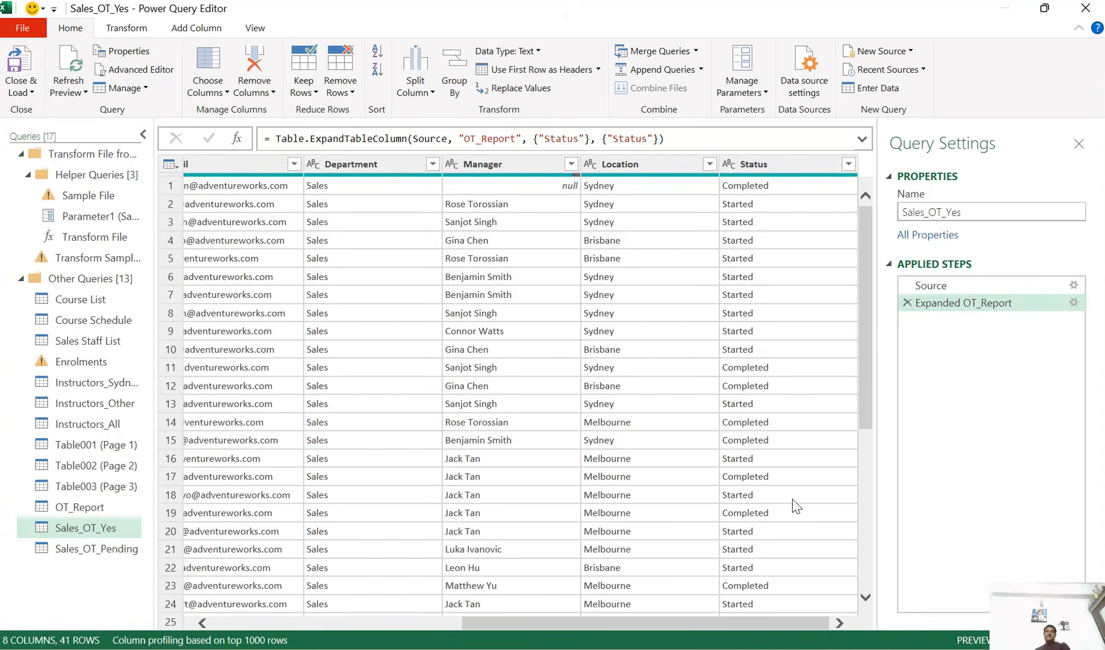
{"action": "left_click", "coordinate": [90, 341]}
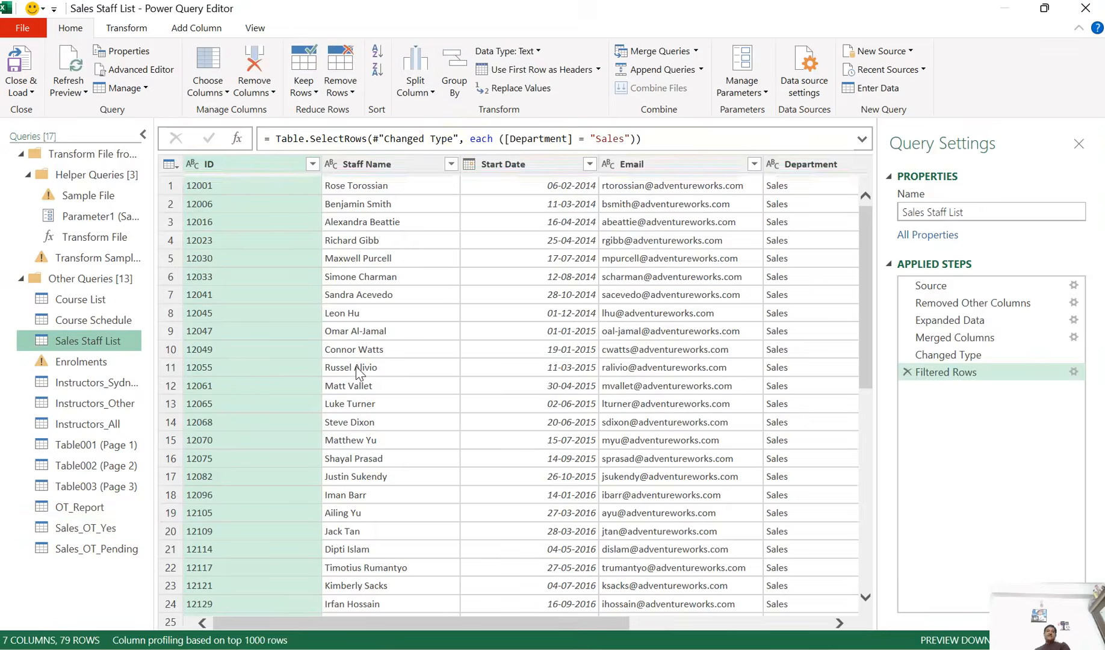
{"action": "scroll", "coordinate": [295, 578], "scroll_direction": "down", "scroll_amount": 13}
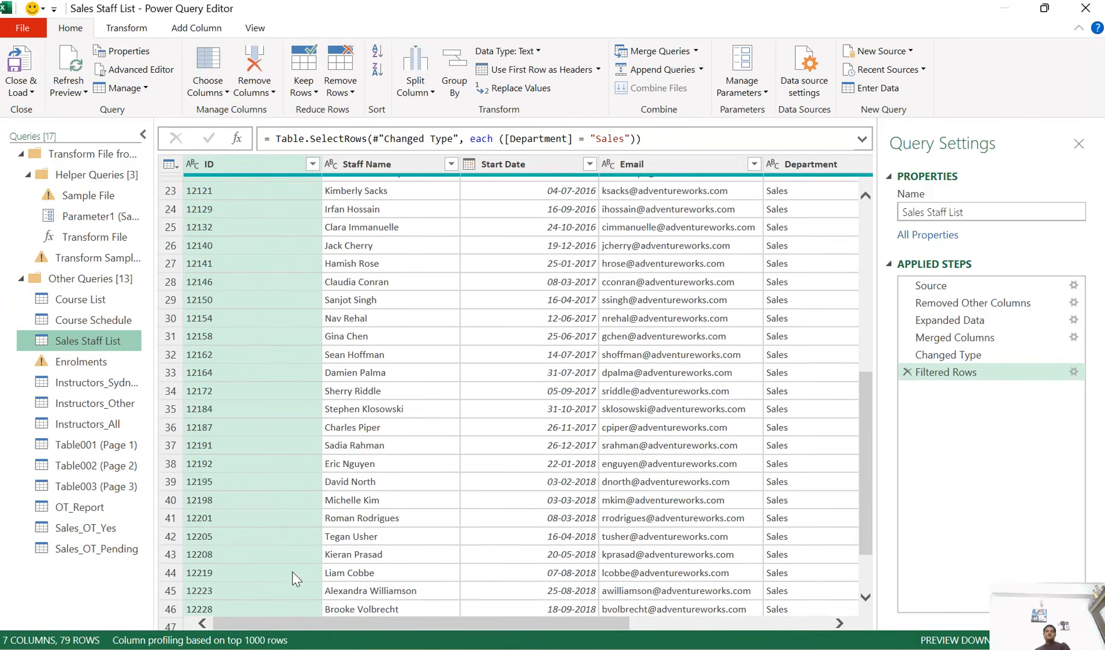
{"action": "scroll", "coordinate": [295, 577], "scroll_direction": "down", "scroll_amount": 5}
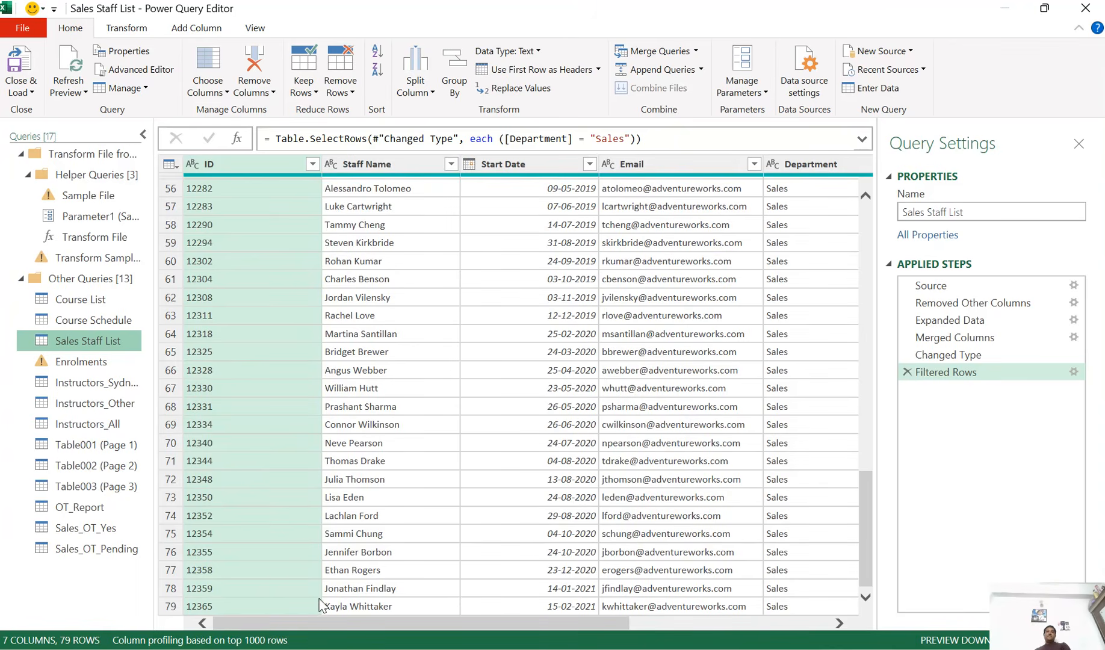
{"action": "left_click", "coordinate": [124, 534]}
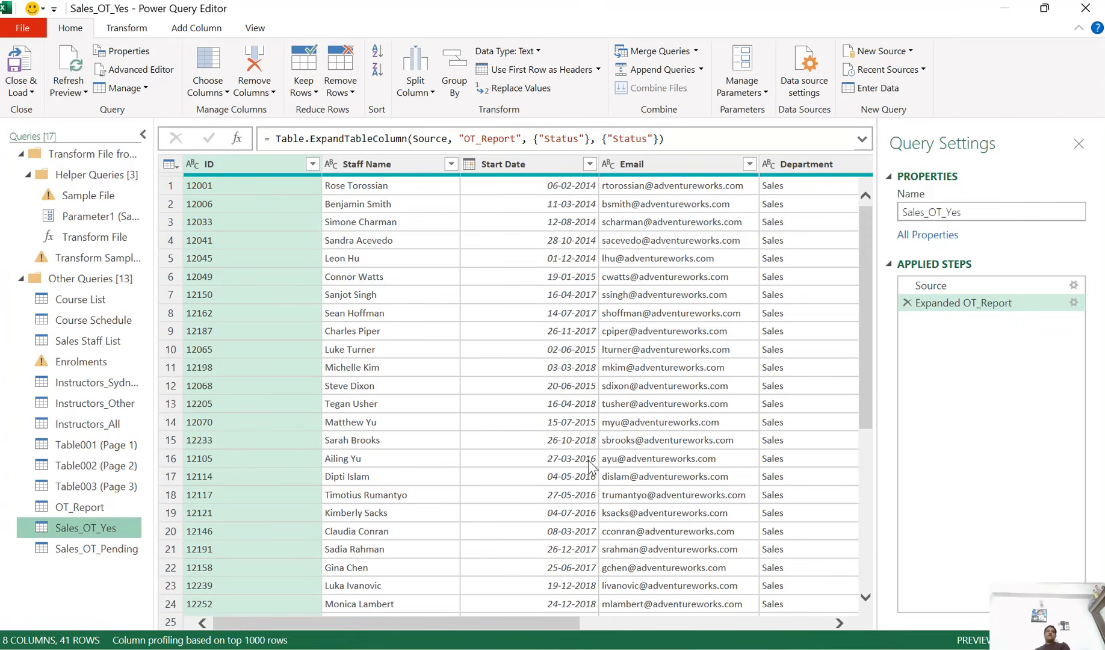
{"action": "left_click", "coordinate": [115, 548]}
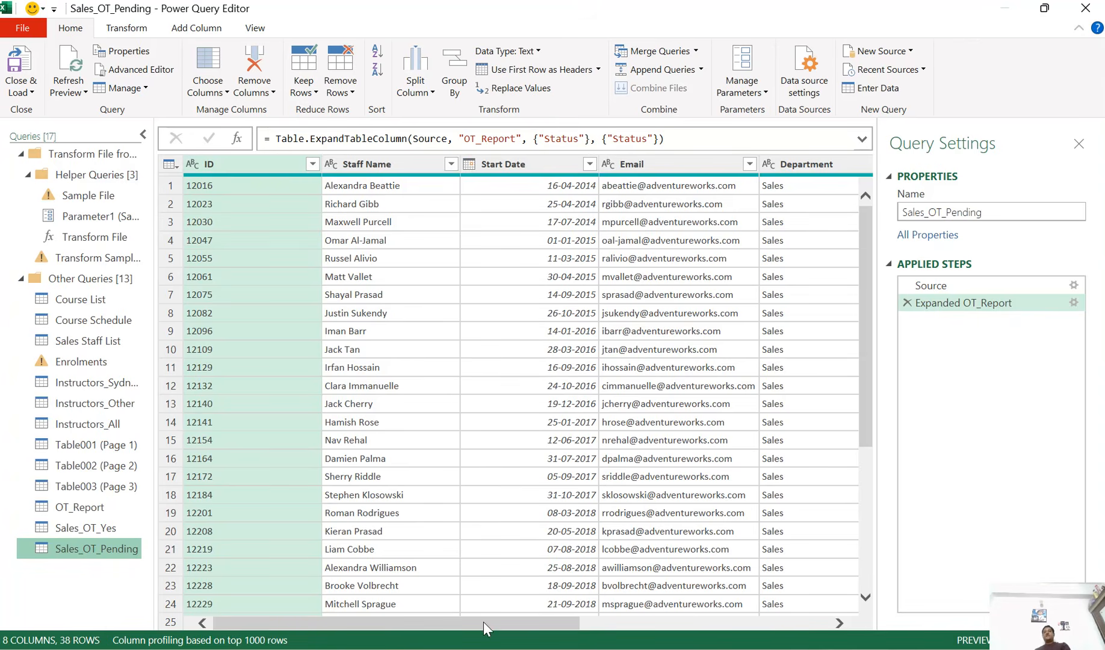
{"action": "left_click_drag", "start_coordinate": [484, 623], "coordinate": [759, 613]}
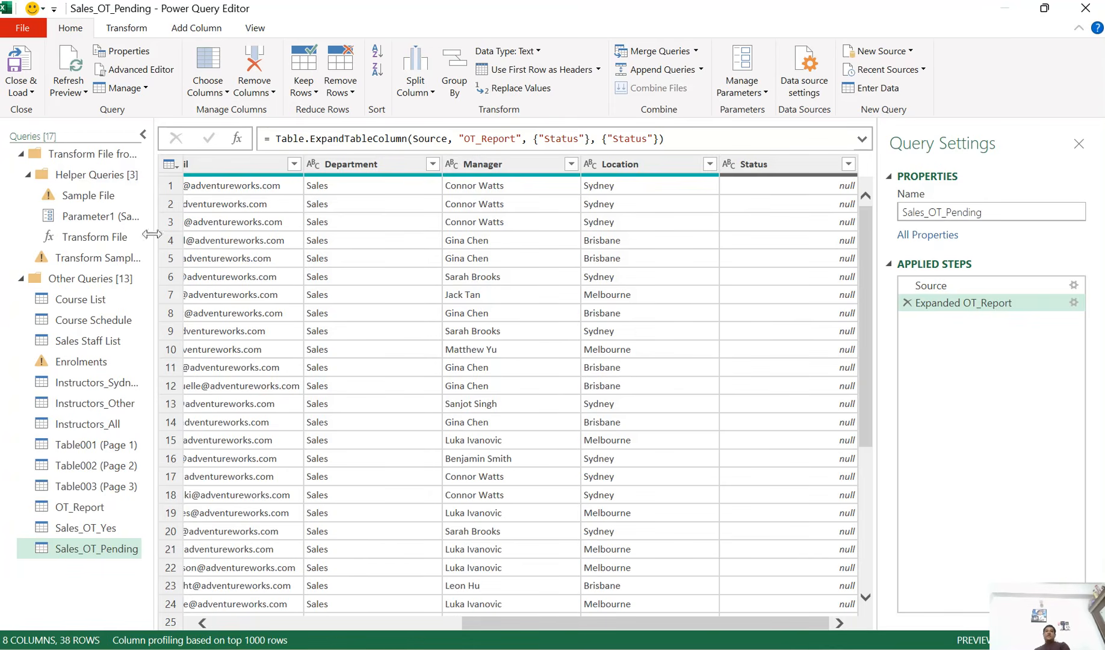
- Close the query editor and load the new queries as Only Create Connection
{"action": "left_click", "coordinate": [32, 92]}
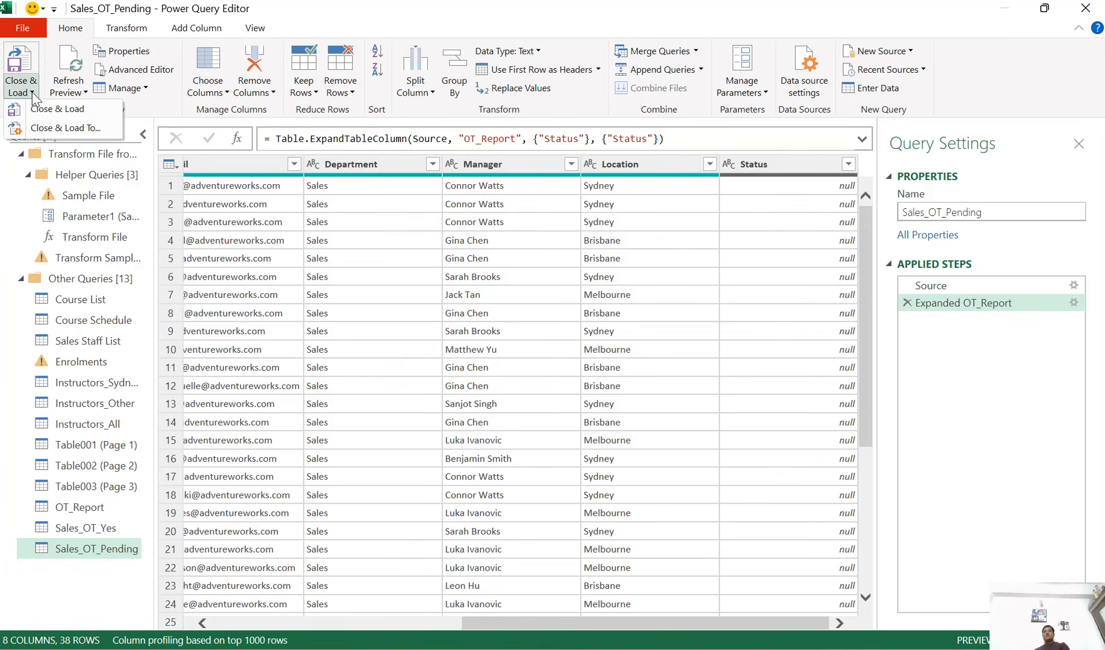
{"action": "left_click", "coordinate": [37, 131]}
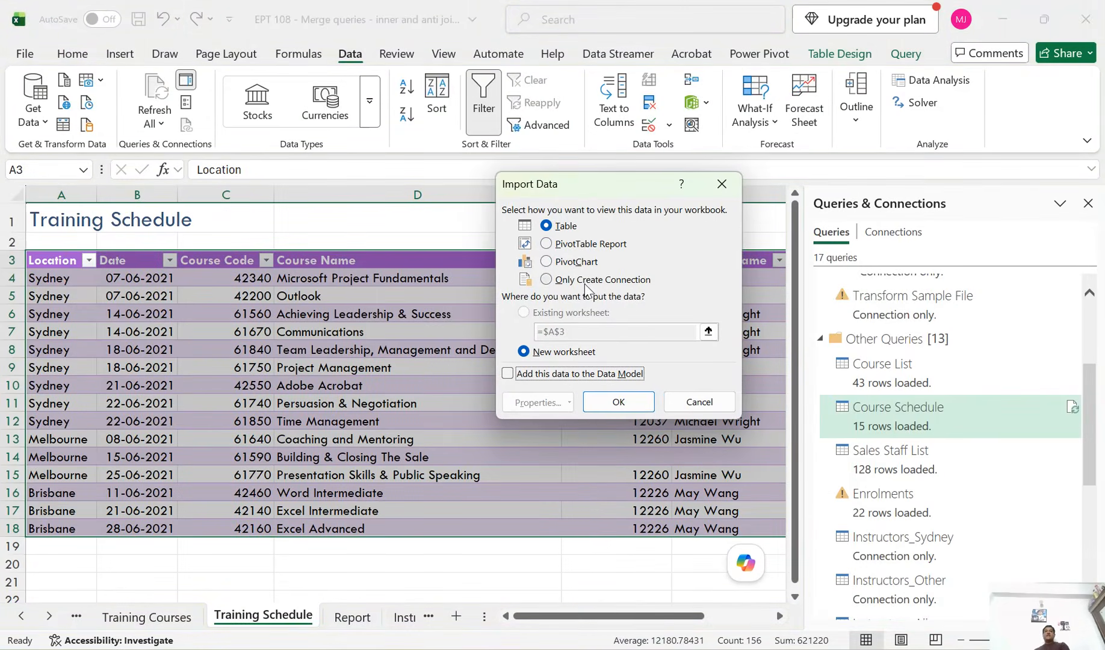
{"action": "left_click", "coordinate": [588, 281]}
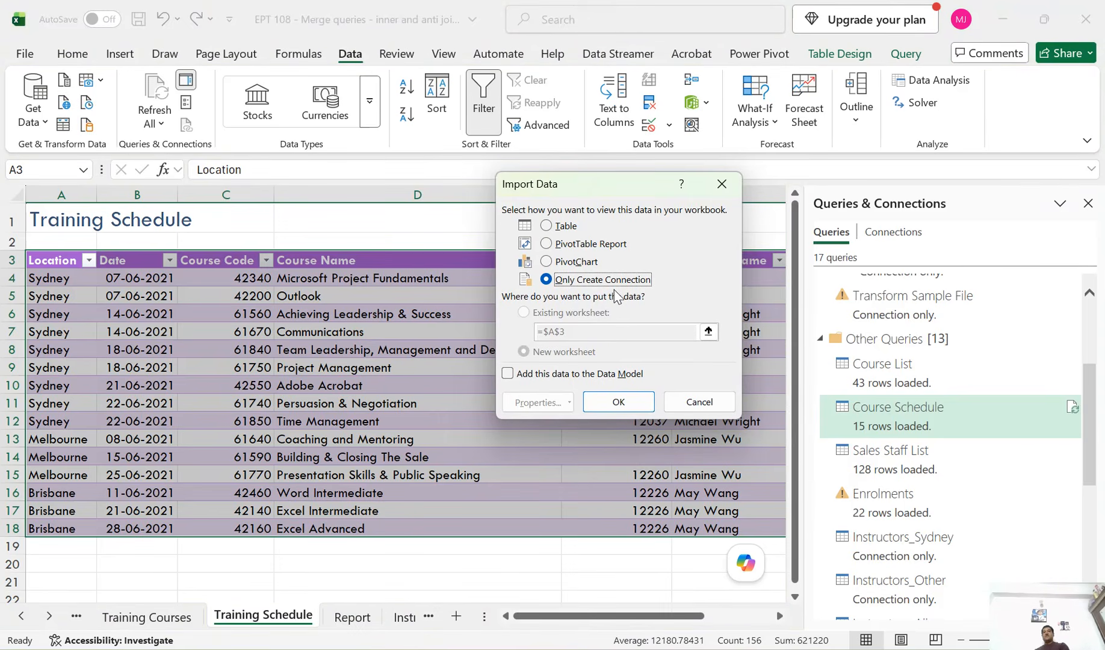
{"action": "left_click", "coordinate": [619, 401]}
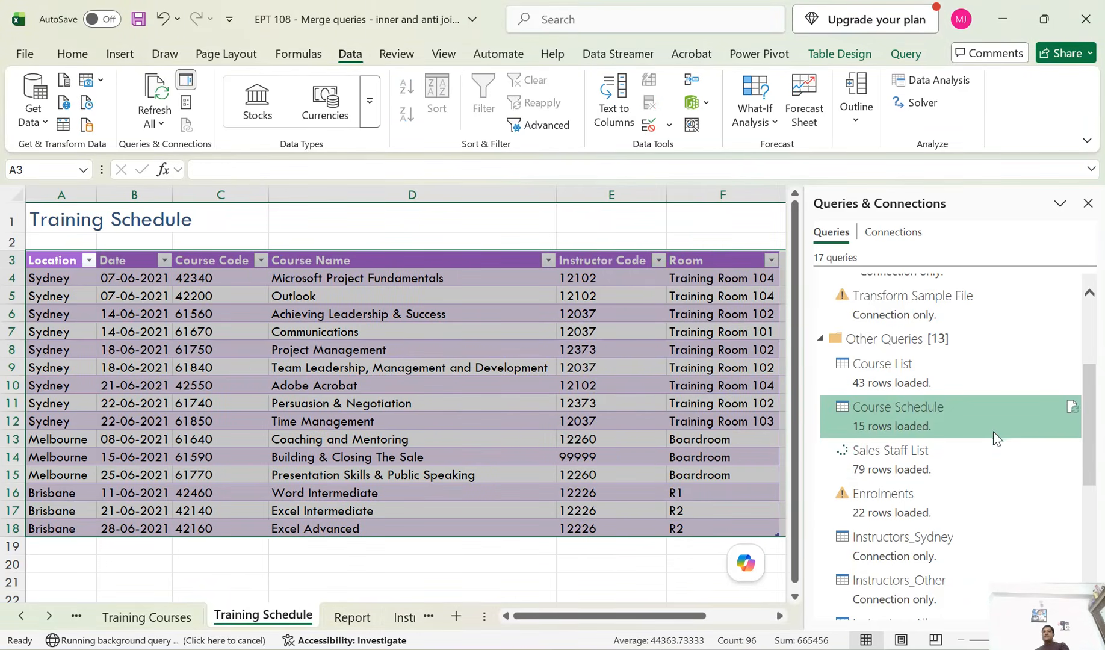
- Review the Sales Staff List rows on the Staff worksheet and open the worksheet output of OT_Report
{"action": "scroll", "coordinate": [904, 423], "scroll_direction": "down", "scroll_amount": 2}
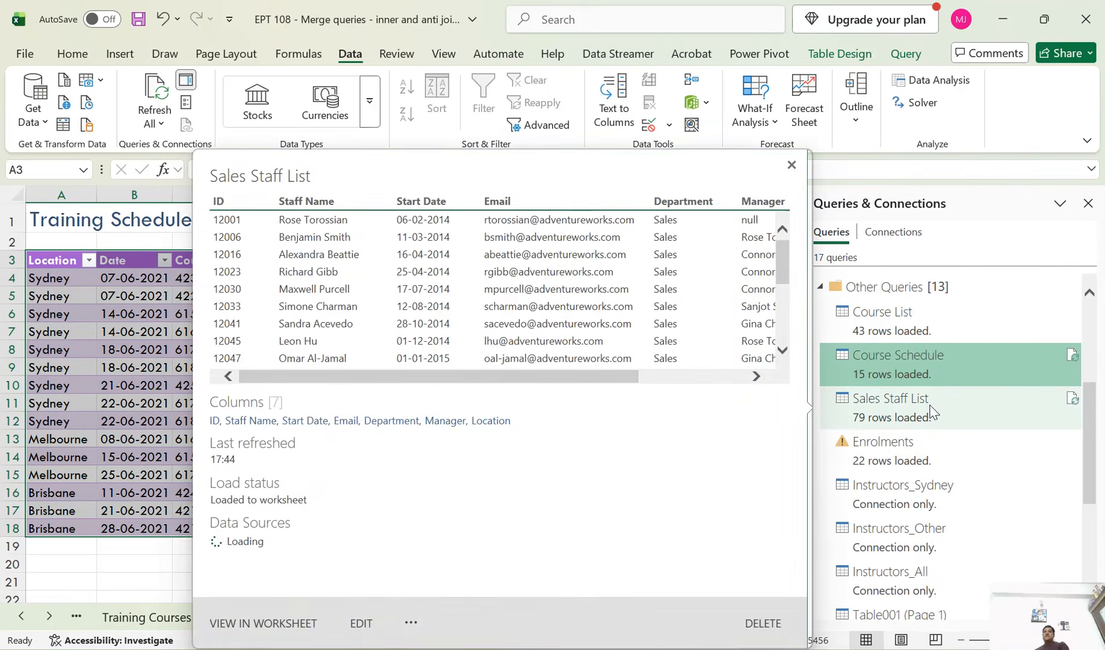
{"action": "left_click", "coordinate": [928, 415]}
{"action": "mouse_move", "coordinate": [927, 416]}
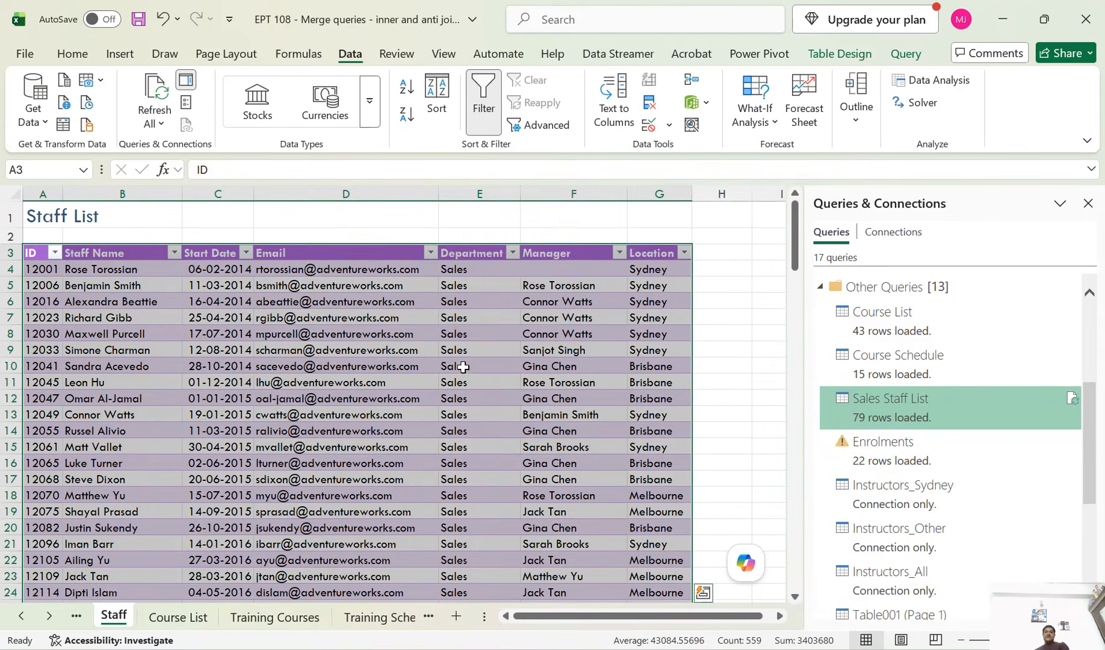
{"action": "scroll", "coordinate": [463, 366], "scroll_direction": "down", "scroll_amount": 9}
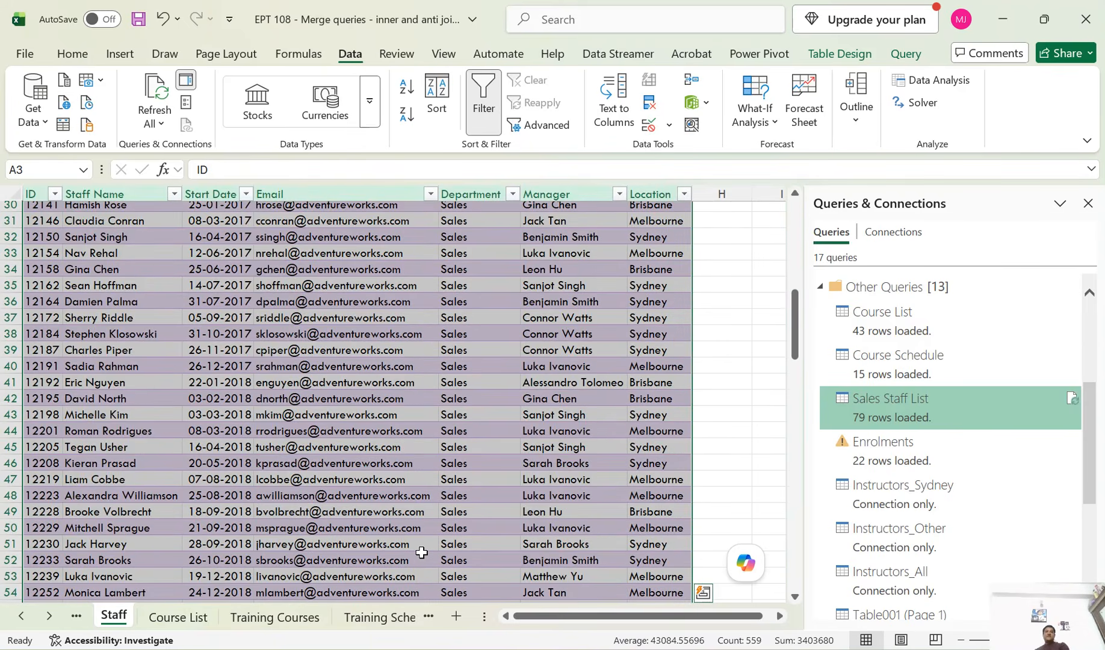
{"action": "scroll", "coordinate": [421, 552], "scroll_direction": "up", "scroll_amount": 10}
{"action": "scroll", "coordinate": [475, 337], "scroll_direction": "down", "scroll_amount": 3}
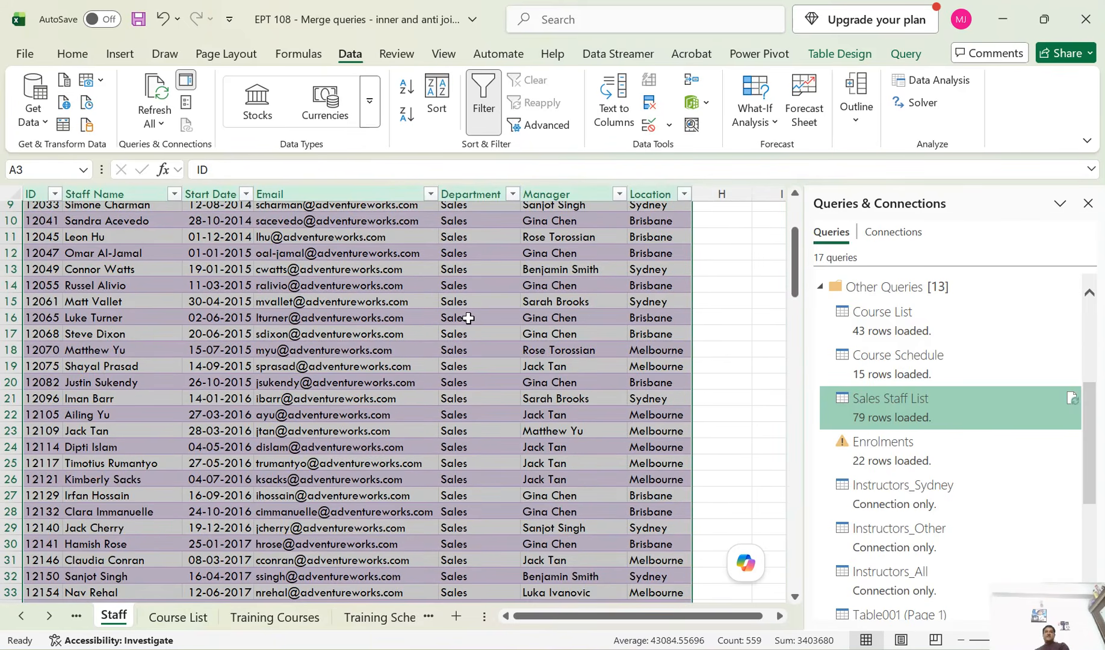
{"action": "left_click", "coordinate": [468, 317]}
{"action": "scroll", "coordinate": [473, 391], "scroll_direction": "down", "scroll_amount": 12}
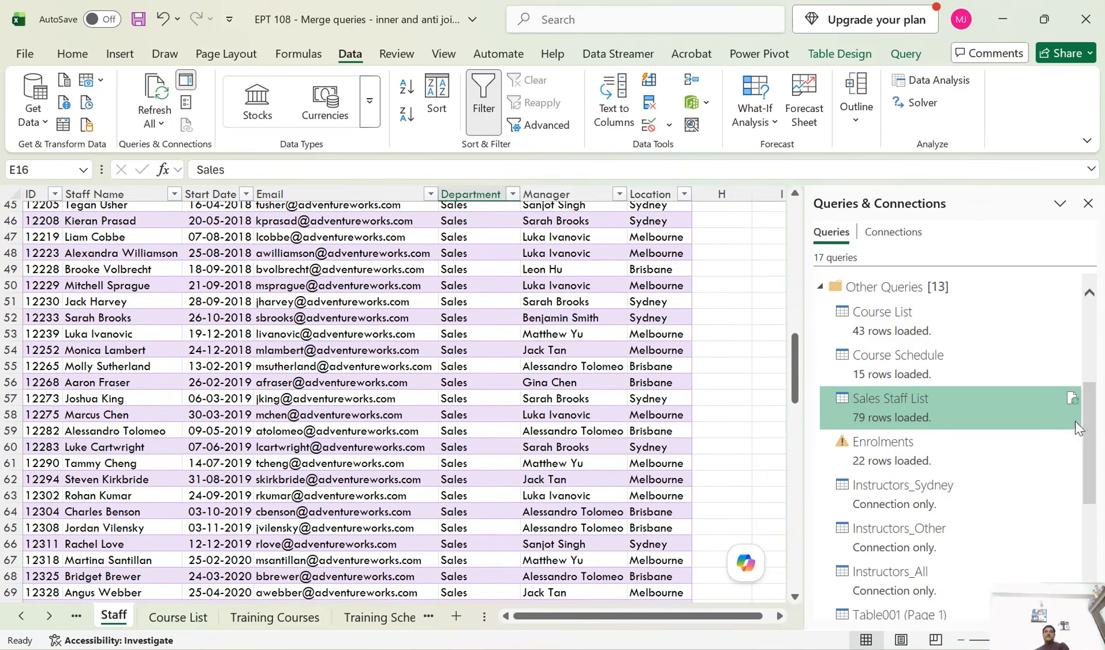
{"action": "scroll", "coordinate": [962, 457], "scroll_direction": "down", "scroll_amount": 4}
{"action": "left_click", "coordinate": [917, 501]}
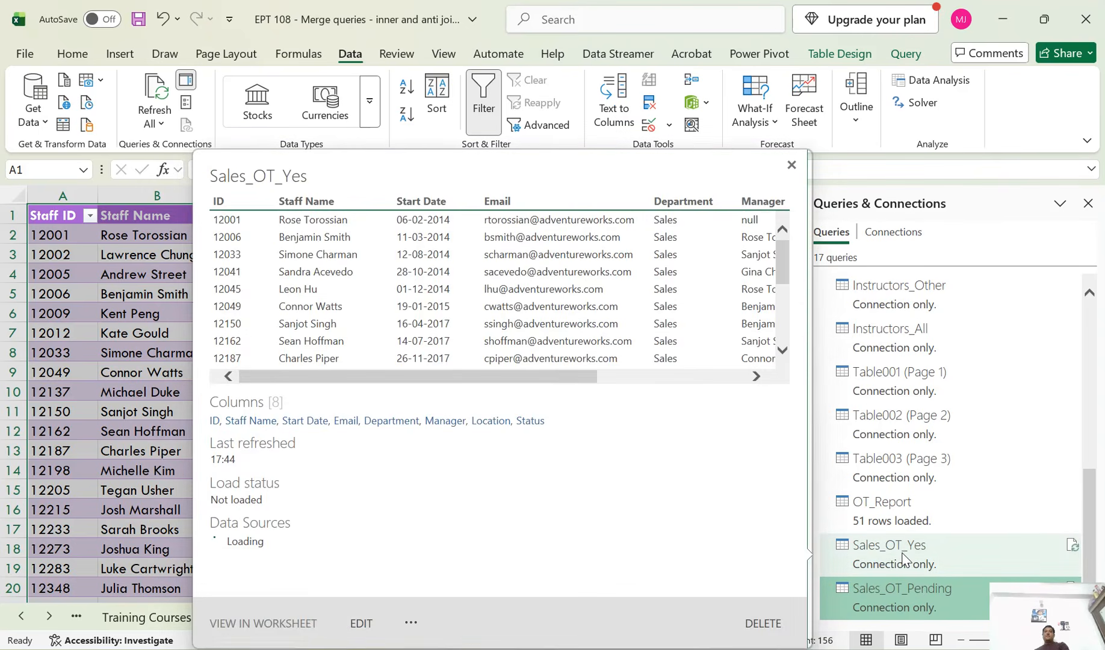
- Load the Sales_OT_Pending query as a table on a new worksheet
{"action": "mouse_move", "coordinate": [863, 564]}
{"action": "mouse_move", "coordinate": [893, 603]}
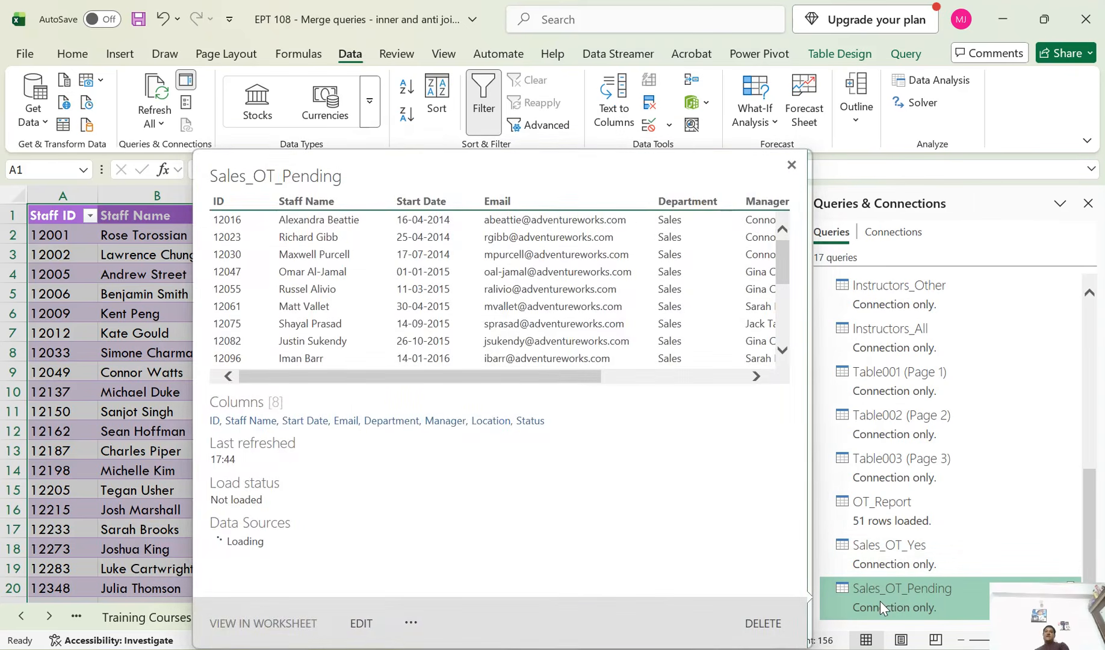
{"action": "right_click", "coordinate": [879, 606]}
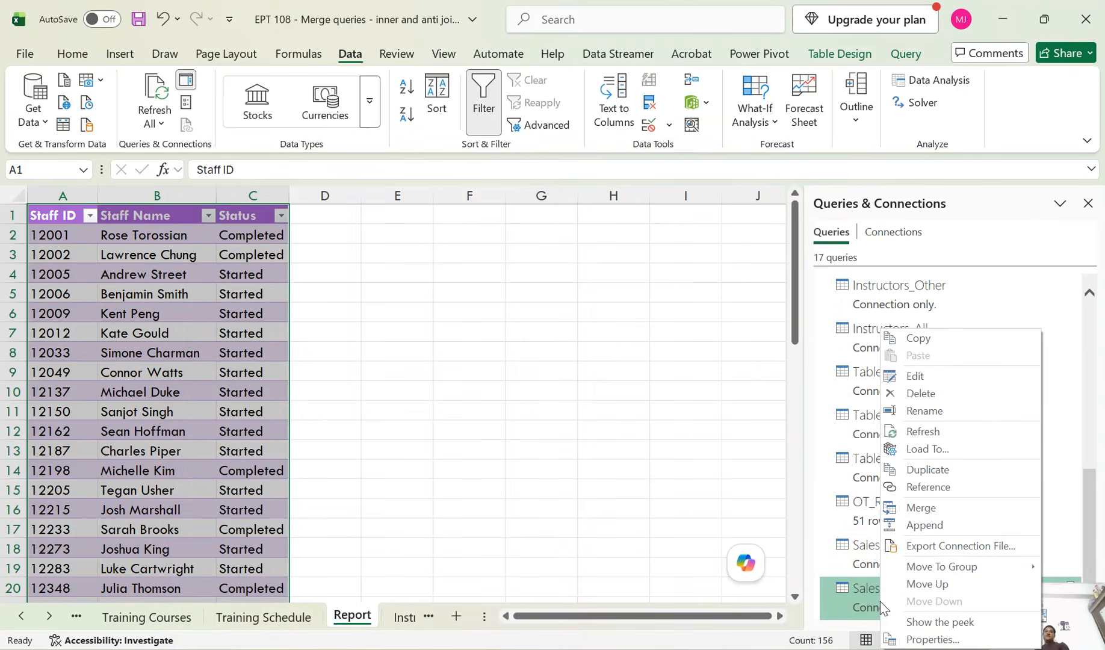
{"action": "left_click", "coordinate": [927, 450]}
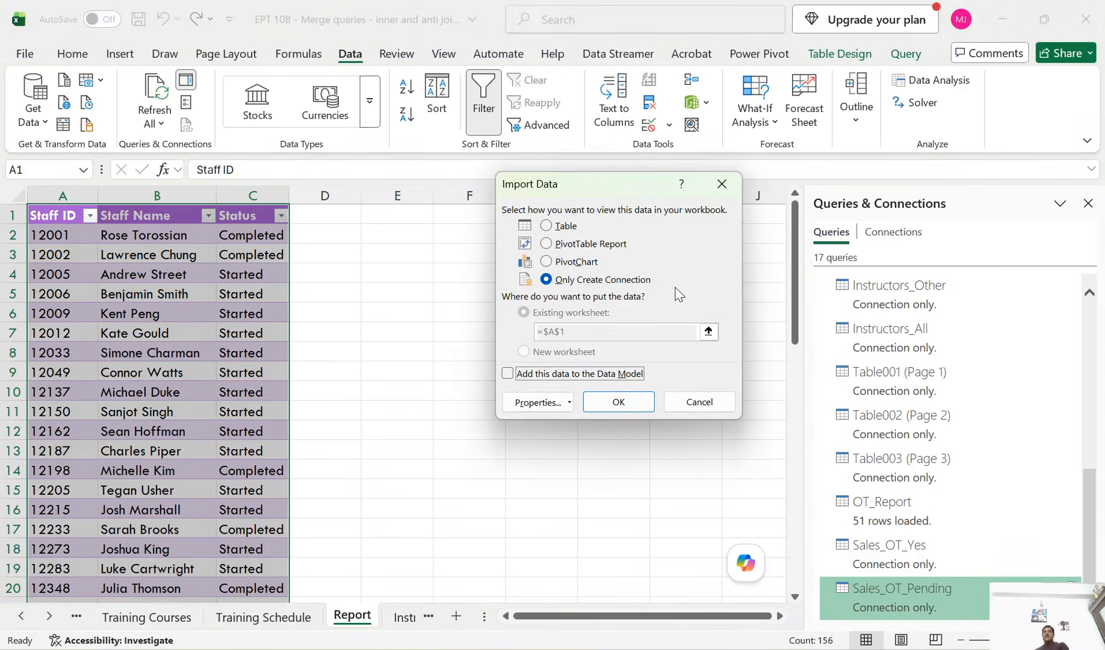
{"action": "left_click", "coordinate": [551, 224]}
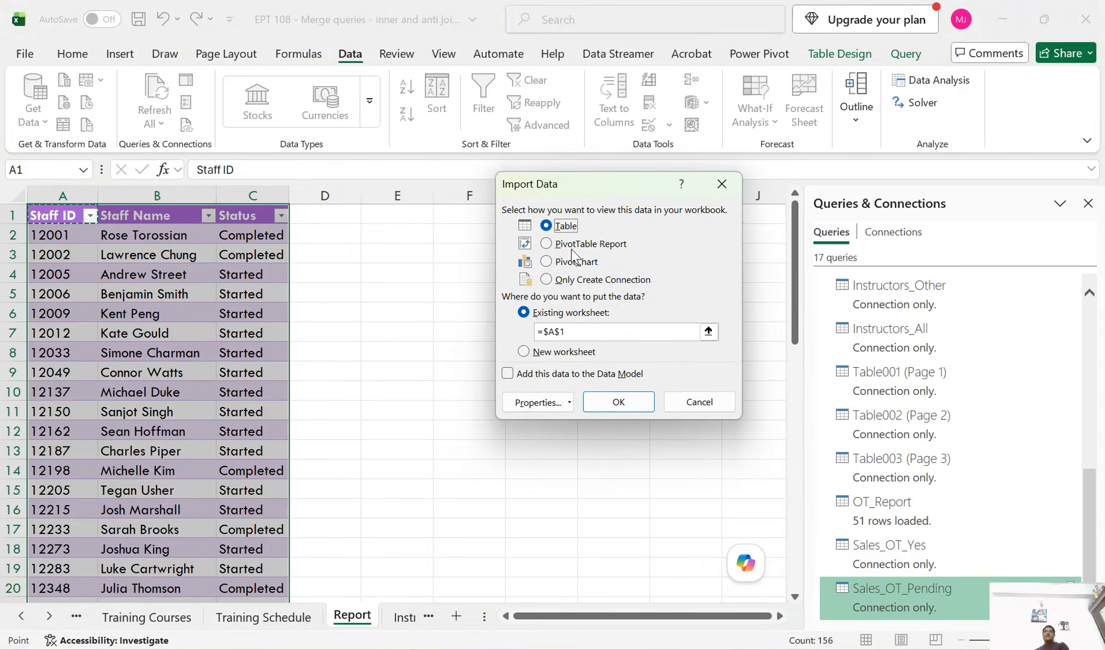
{"action": "left_click", "coordinate": [551, 352]}
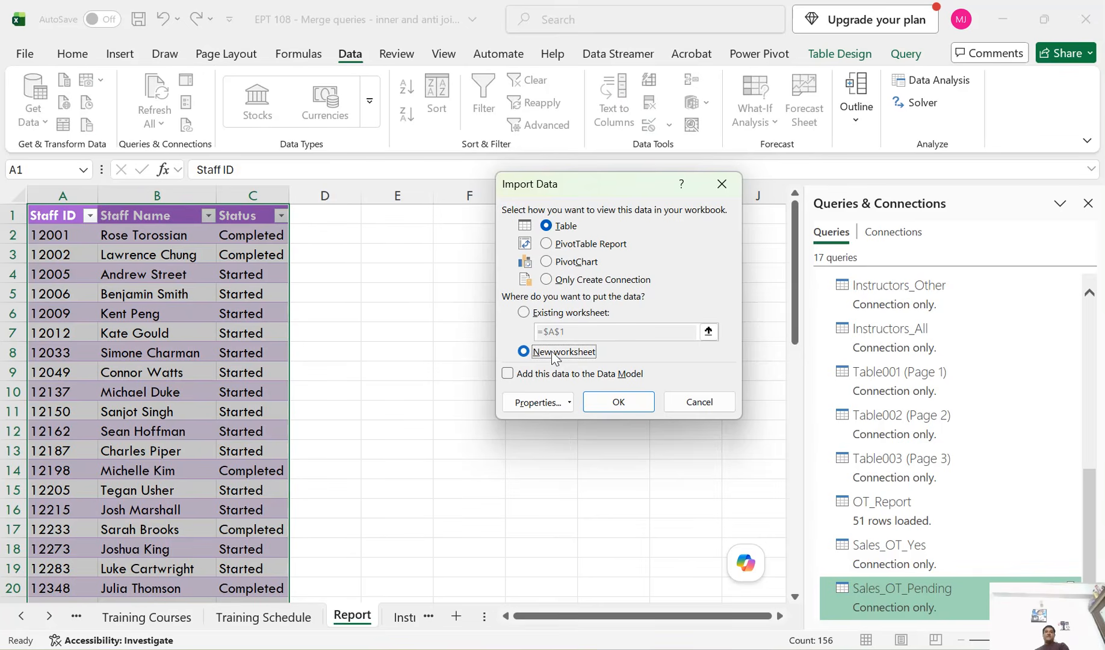
{"action": "left_click", "coordinate": [630, 410]}
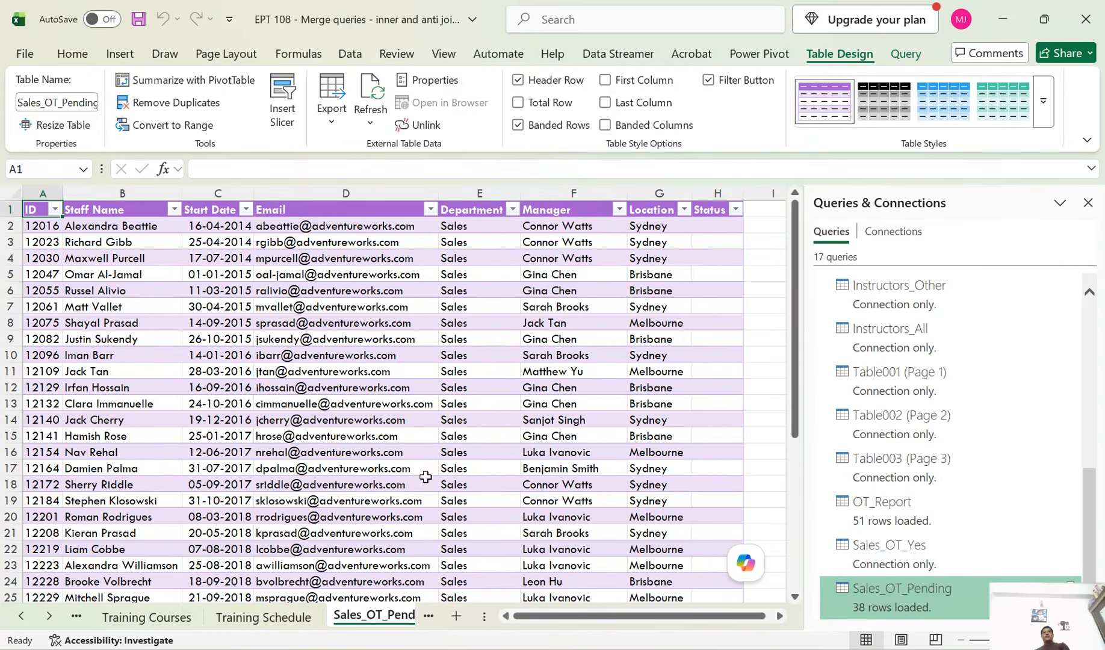
- Review the loaded Sales_OT_Pending rows through the last record, including the Status column
{"action": "scroll", "coordinate": [379, 486], "scroll_direction": "down", "scroll_amount": 7}
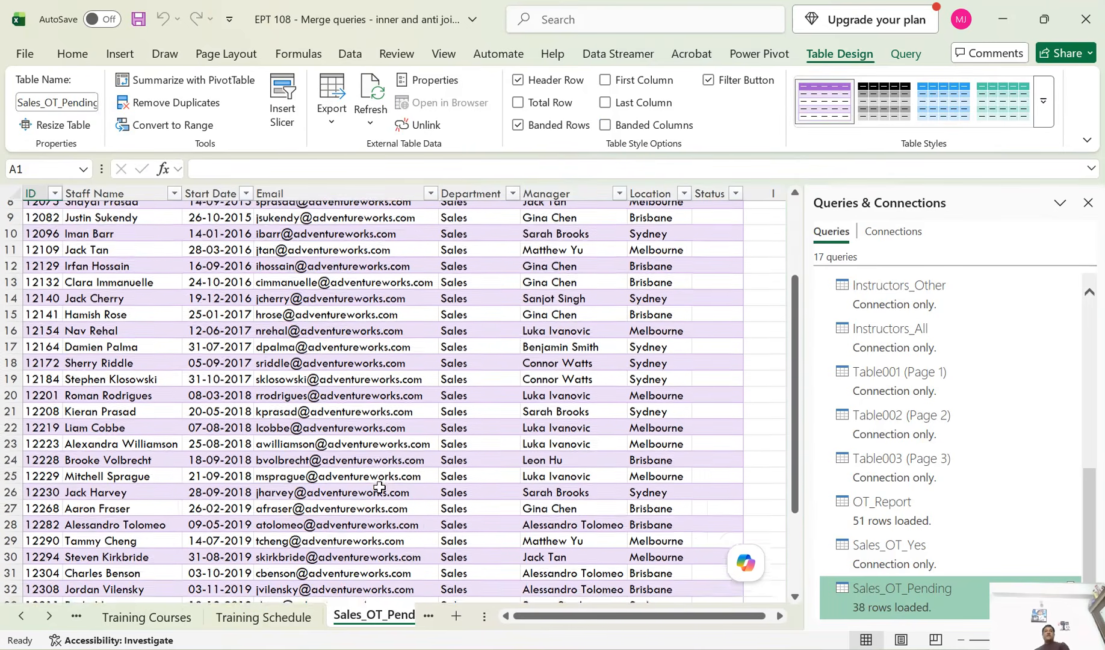
{"action": "scroll", "coordinate": [382, 485], "scroll_direction": "up", "scroll_amount": 7}
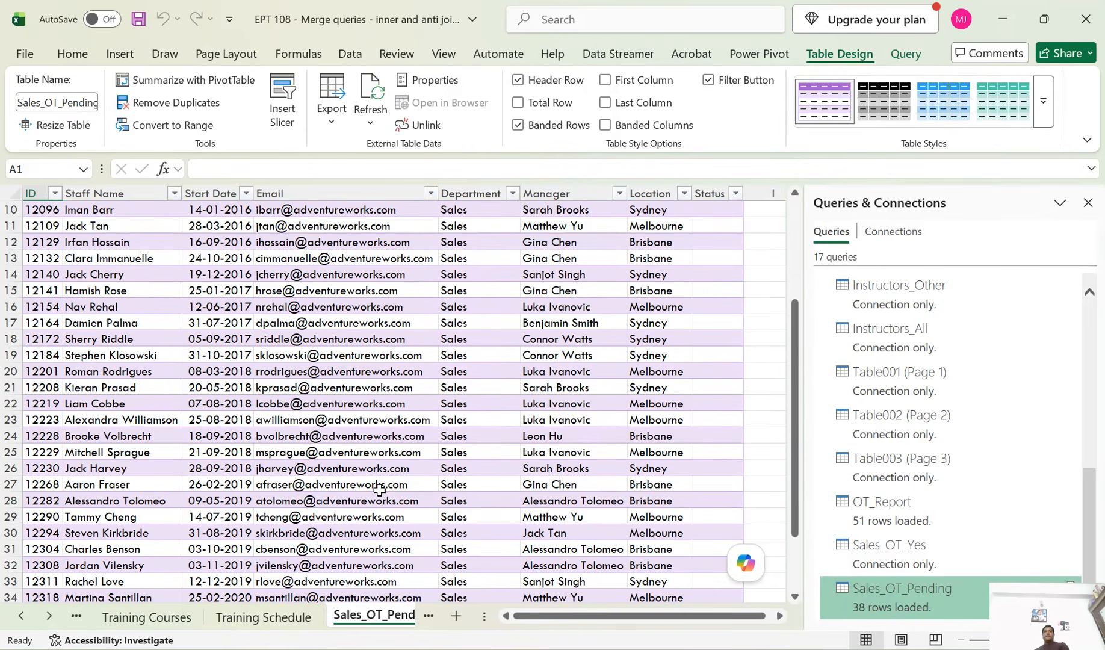
{"action": "left_click_drag", "start_coordinate": [512, 617], "coordinate": [523, 617]}
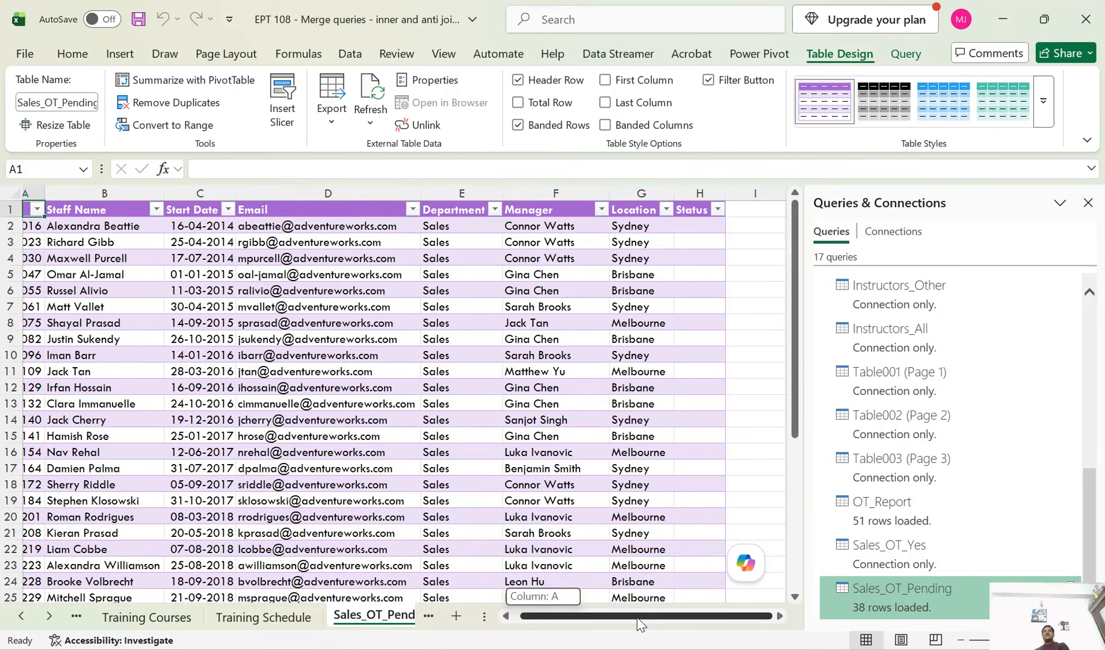
{"action": "left_click_drag", "start_coordinate": [609, 623], "coordinate": [558, 620]}
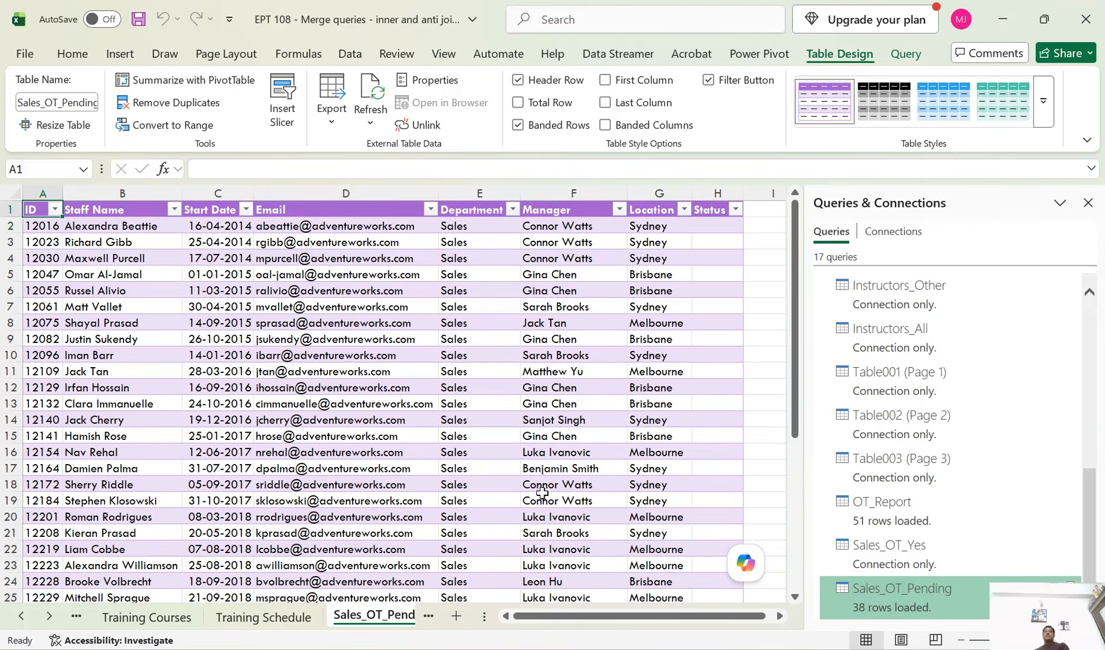
{"action": "scroll", "coordinate": [542, 490], "scroll_direction": "down", "scroll_amount": 6}
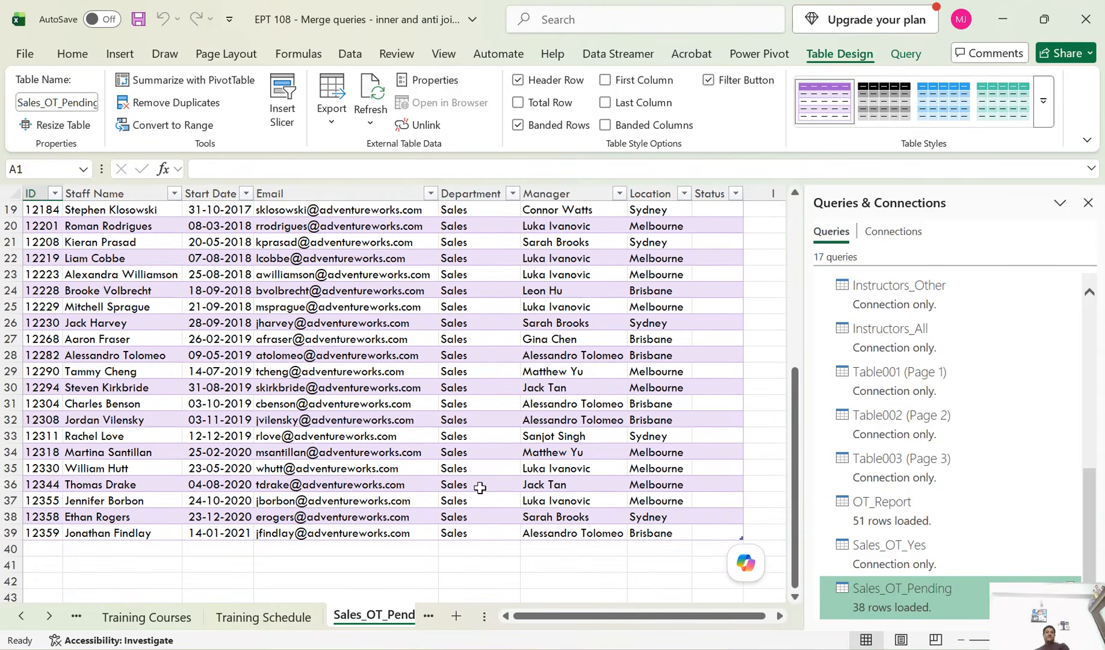
{"action": "scroll", "coordinate": [481, 487], "scroll_direction": "up", "scroll_amount": 3}
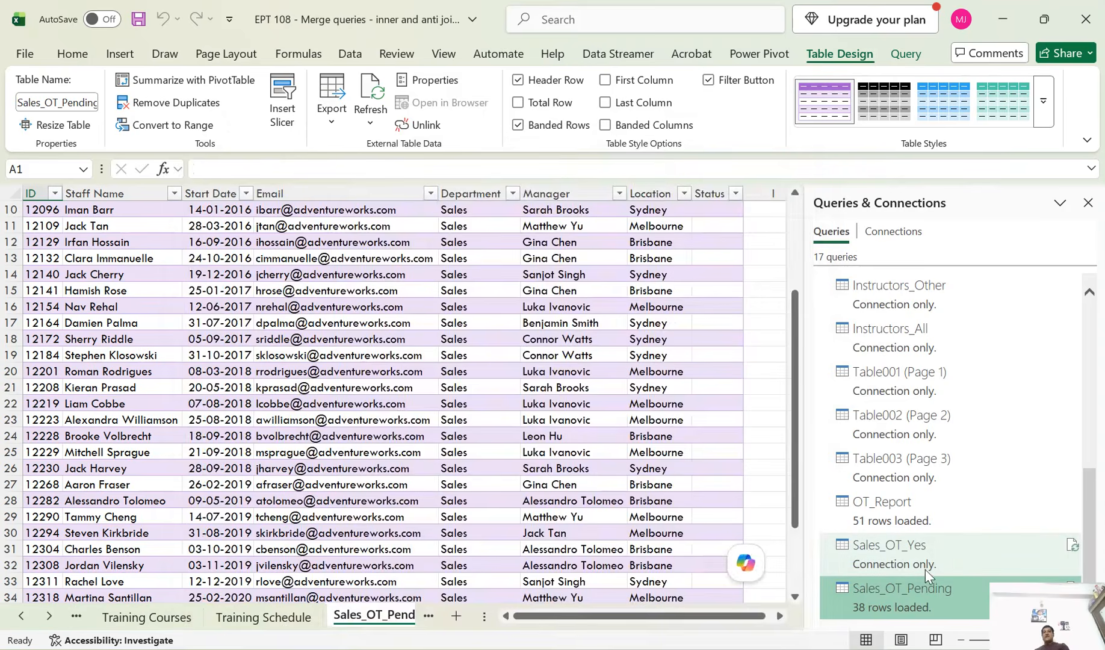
- Save the workbook with the loaded Sales_OT_Pending table
{"action": "mouse_move", "coordinate": [916, 567]}
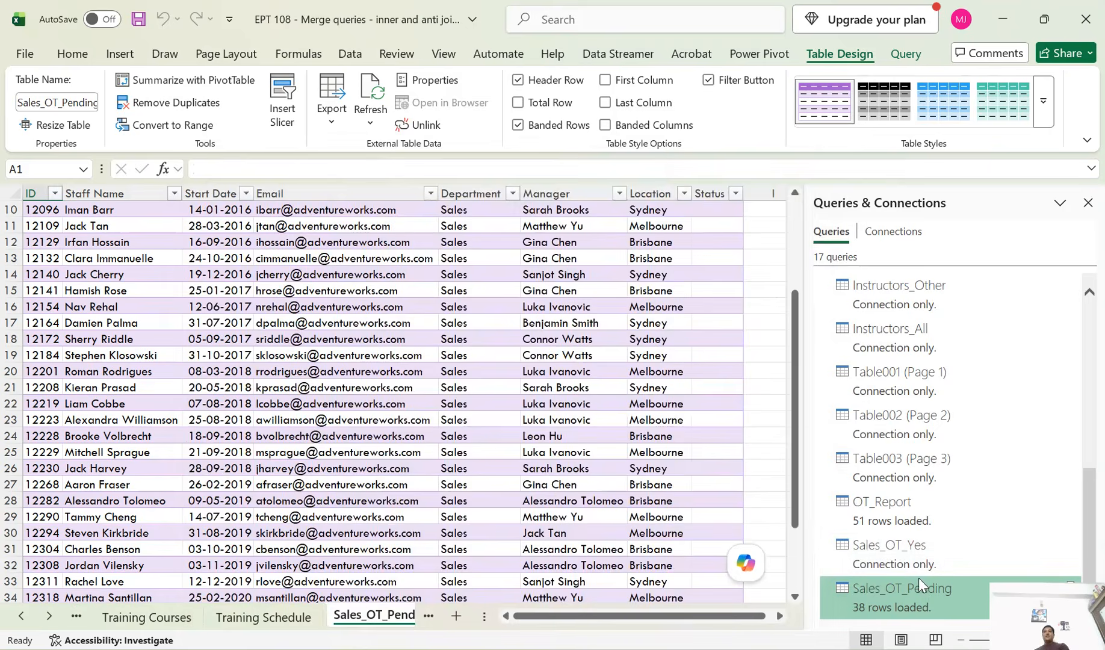
{"action": "mouse_move", "coordinate": [899, 609]}
{"action": "left_click", "coordinate": [138, 20]}
- Switch to the EPT_SERIES_VIDEO lecture PDF in Adobe Acrobat and advance from the Session 9 page to page 10
{"action": "mouse_move", "coordinate": [727, 649]}
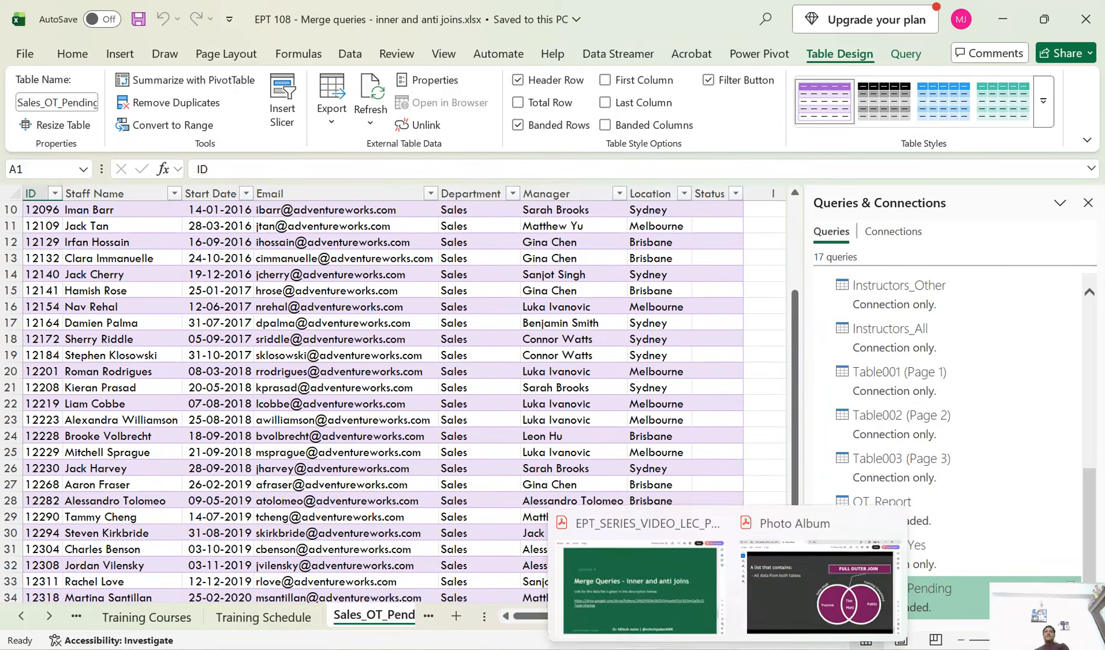
{"action": "left_click", "coordinate": [819, 587]}
{"action": "left_click", "coordinate": [203, 17]}
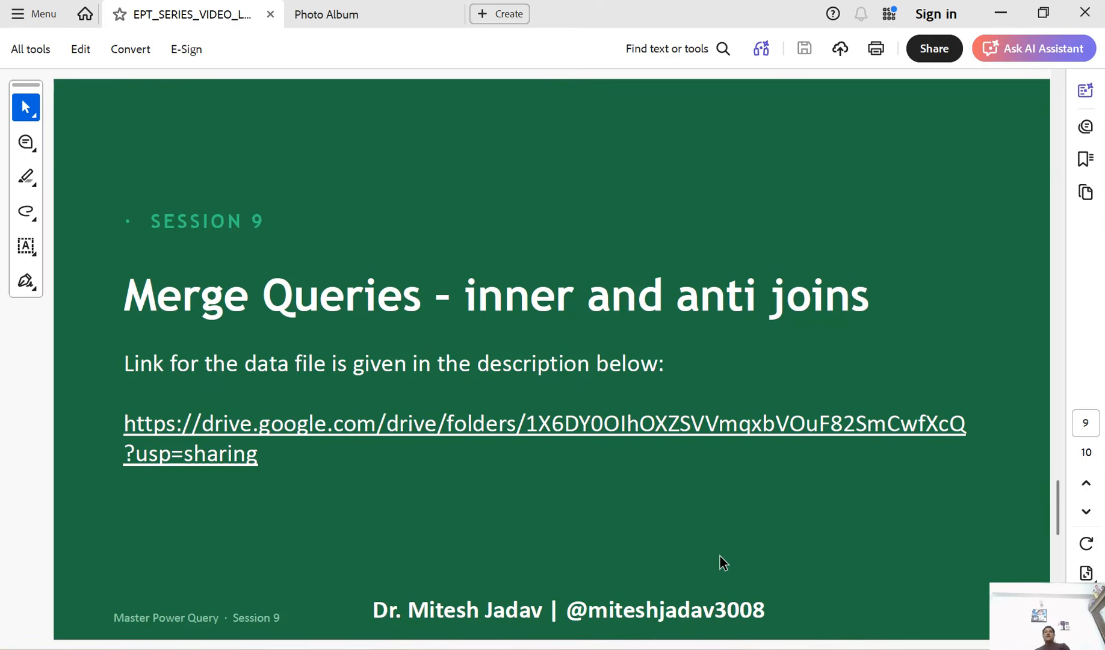
{"action": "key", "text": "Page_Down"}
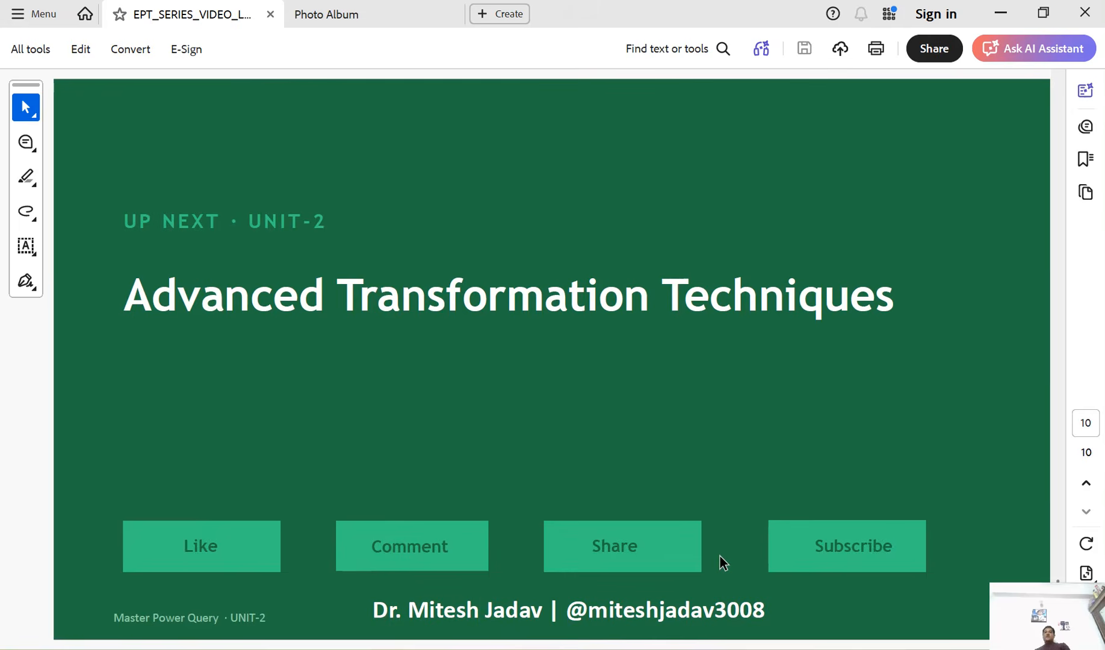